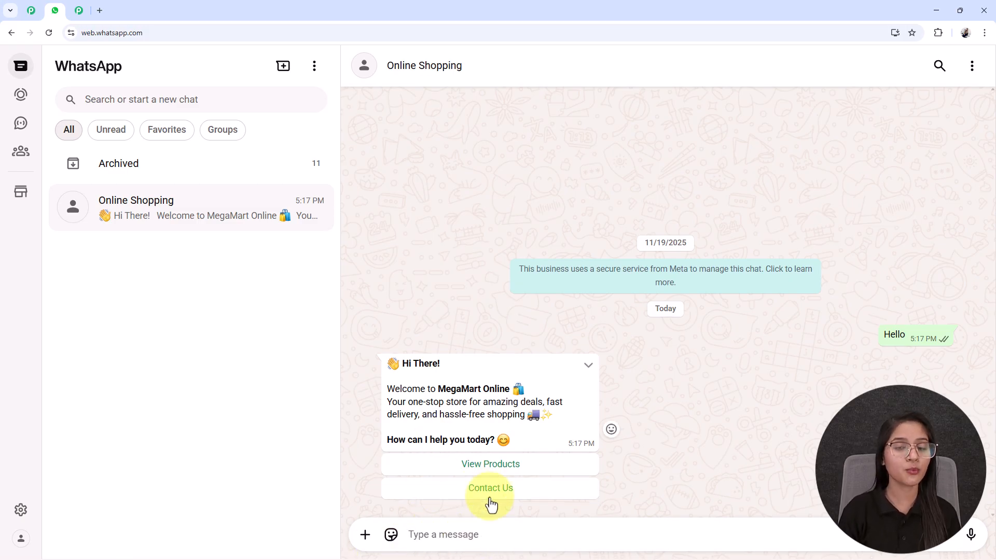
Step: Ask the Online Shopping chatbot to show its products and send Home Decor as the category
{"action": "left_click", "coordinate": [478, 468]}
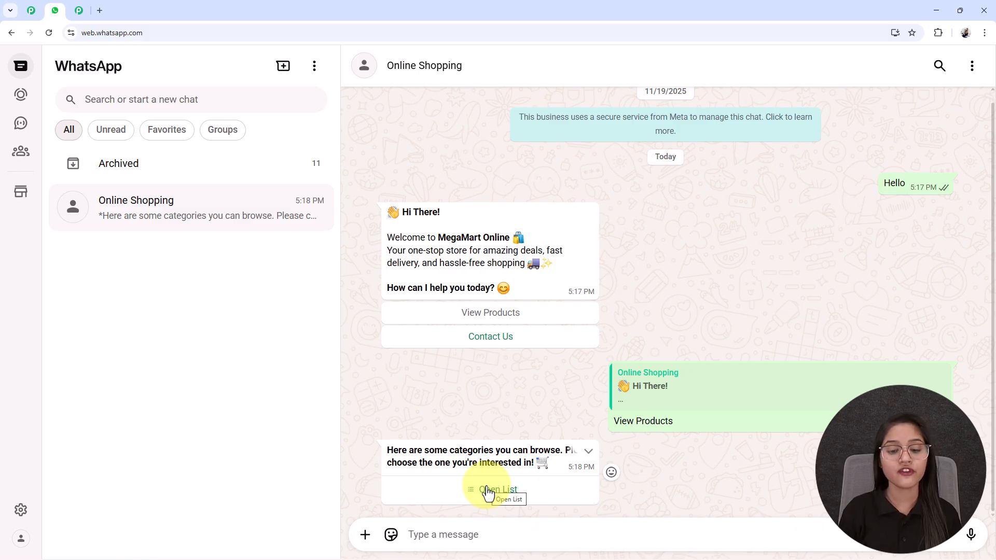
{"action": "left_click", "coordinate": [487, 491]}
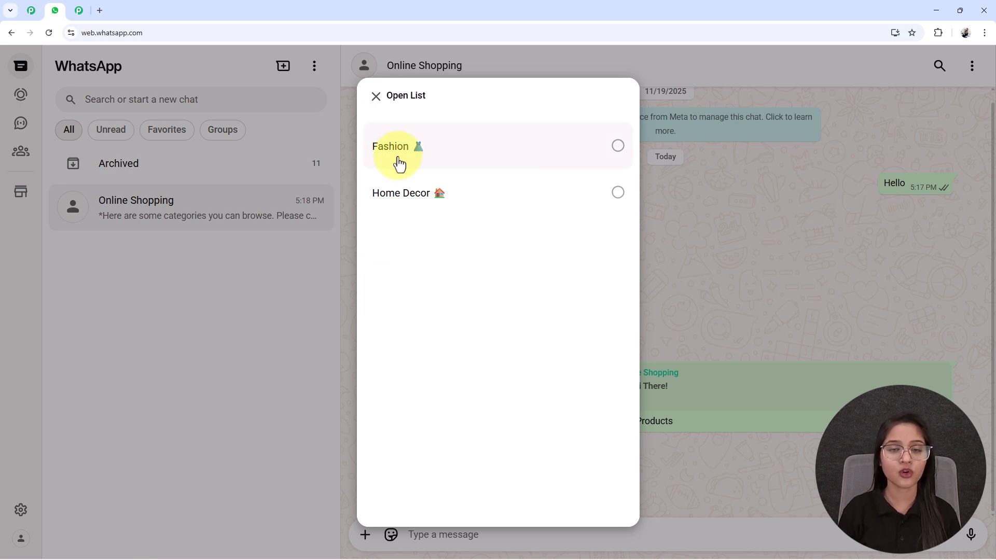
{"action": "left_click", "coordinate": [407, 208]}
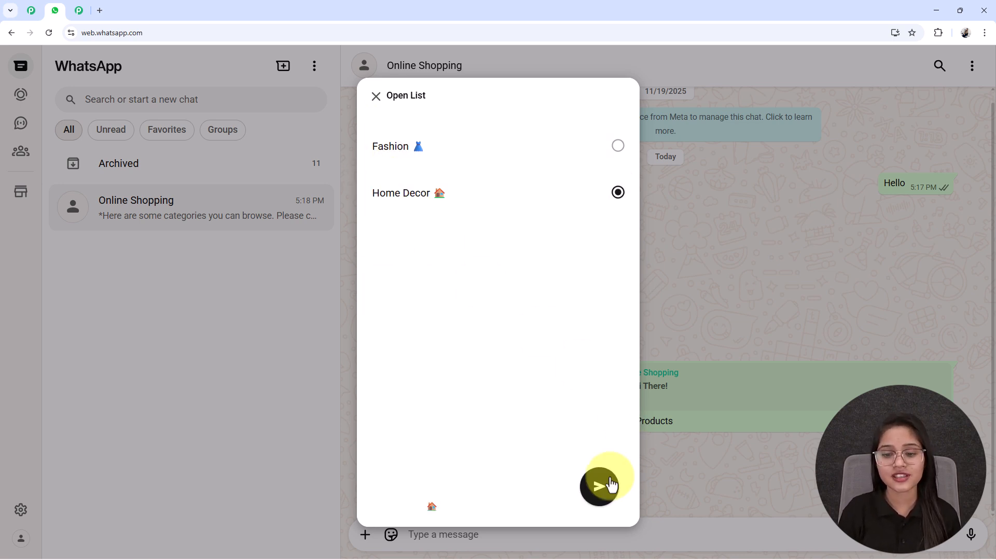
{"action": "left_click", "coordinate": [600, 488]}
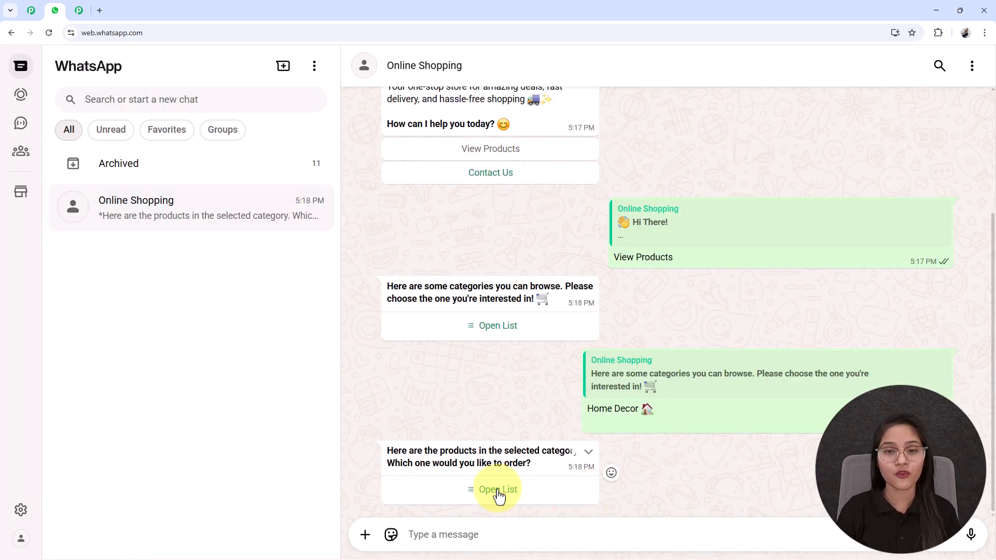
Step: Choose the Wax Candle from the Home Decor product list and send the customer's name for the order
{"action": "left_click", "coordinate": [497, 491]}
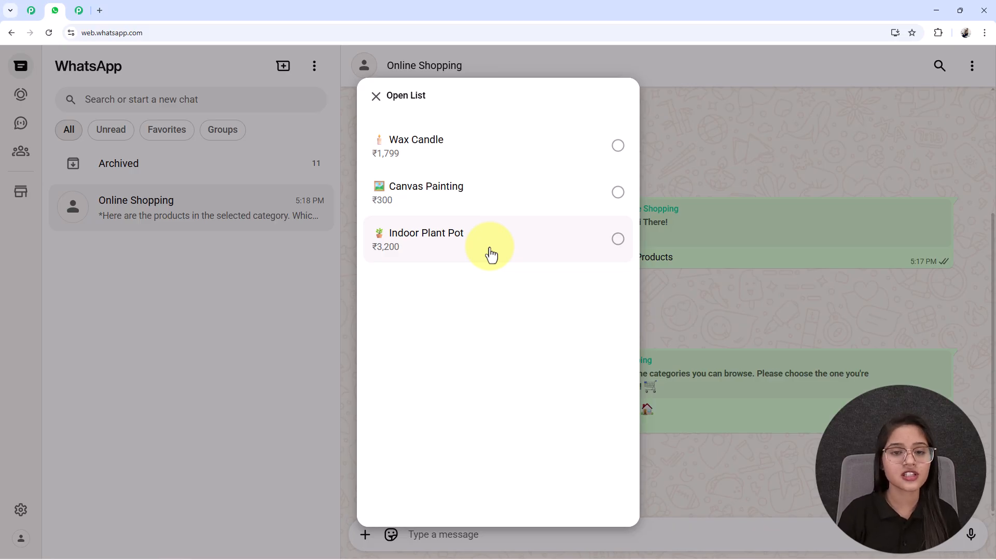
{"action": "left_click", "coordinate": [437, 150]}
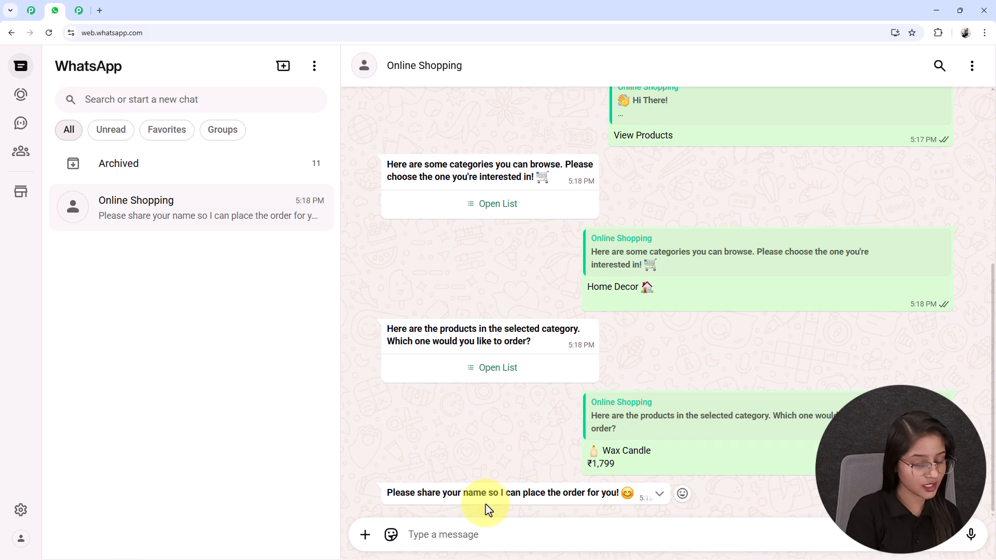
{"action": "type", "text": "Test "}
{"action": "type", "text": "Lu"}
{"action": "key", "text": "Return"}
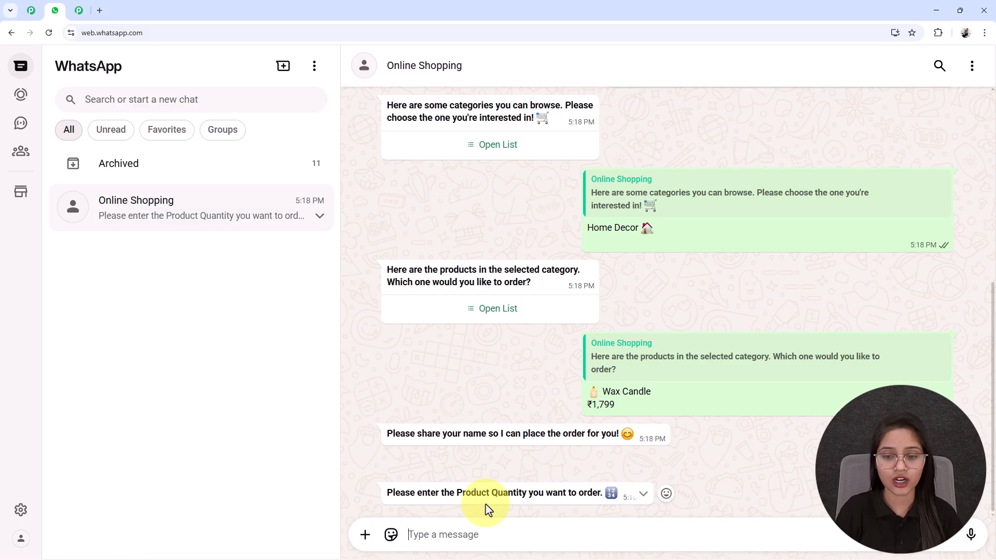
Step: Send 10 as the product quantity and reply to the chatbot with the customer's phone number
{"action": "type", "text": "10"}
{"action": "key", "text": "Return"}
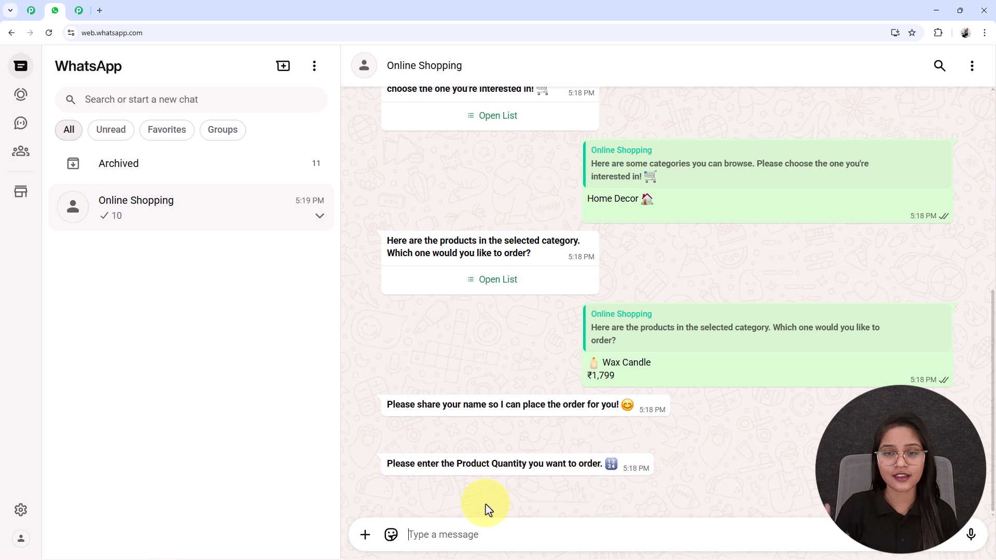
{"action": "type", "text": "898989899"}
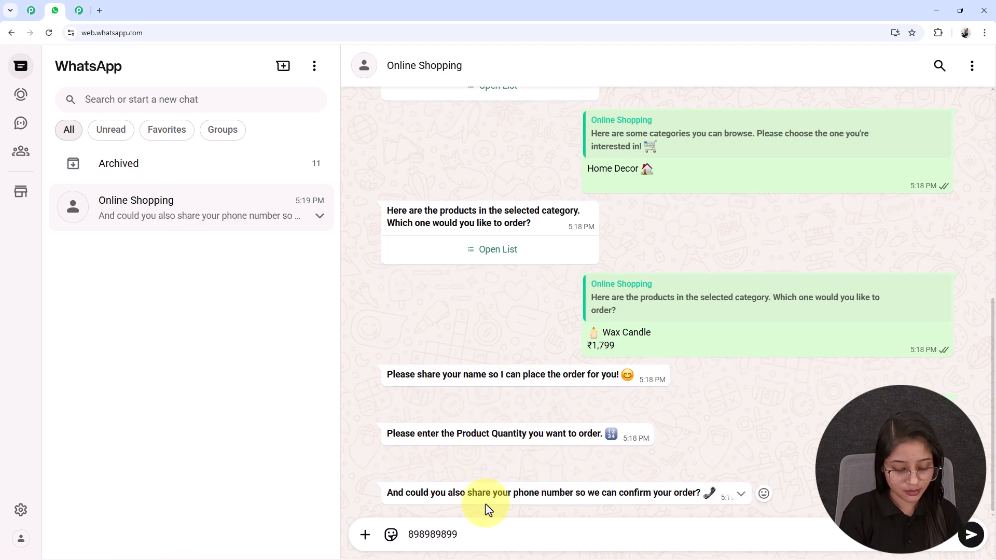
{"action": "key", "text": "Return"}
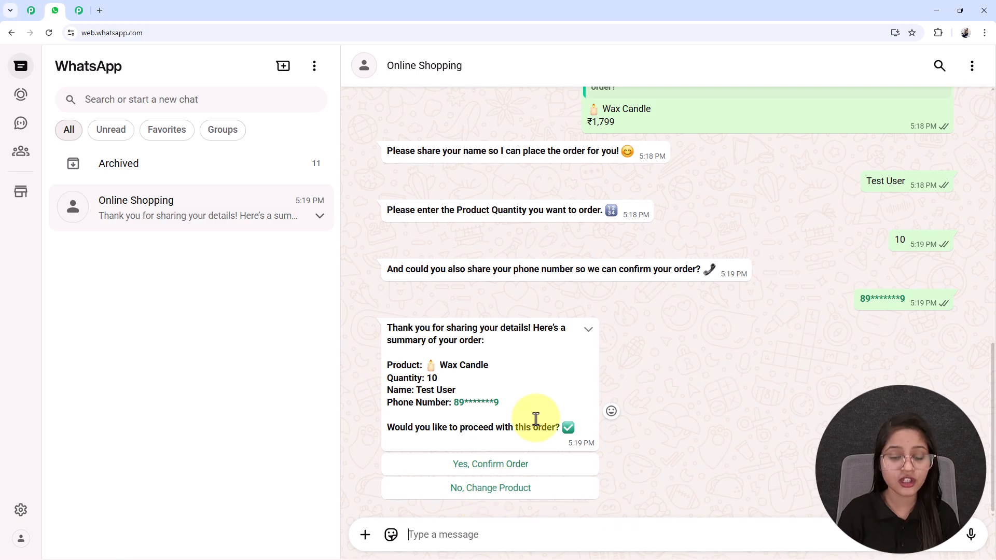
Step: Review the chatbot's order summary for the Wax Candle and confirm the order
{"action": "left_click_drag", "start_coordinate": [390, 354], "coordinate": [437, 364]}
{"action": "left_click", "coordinate": [460, 368]}
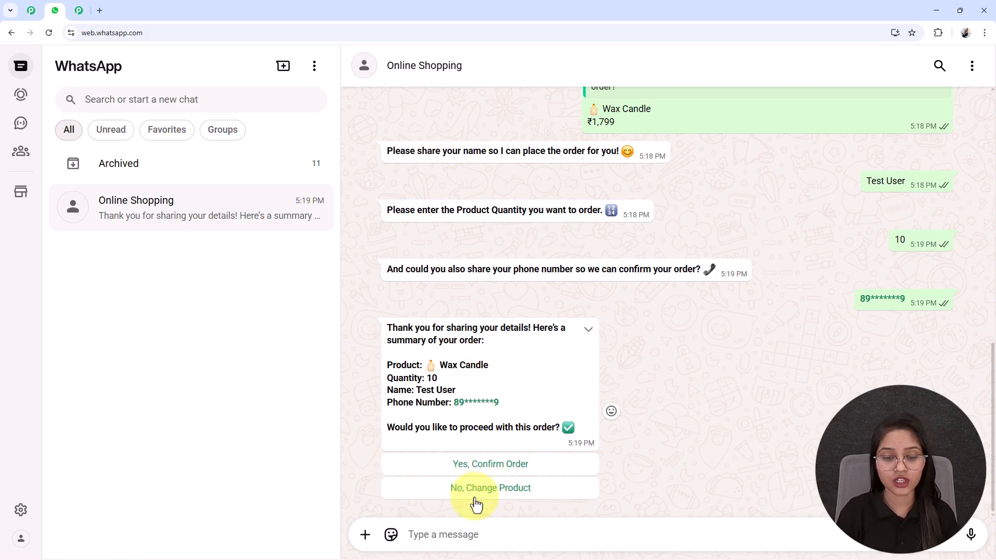
{"action": "left_click", "coordinate": [517, 472]}
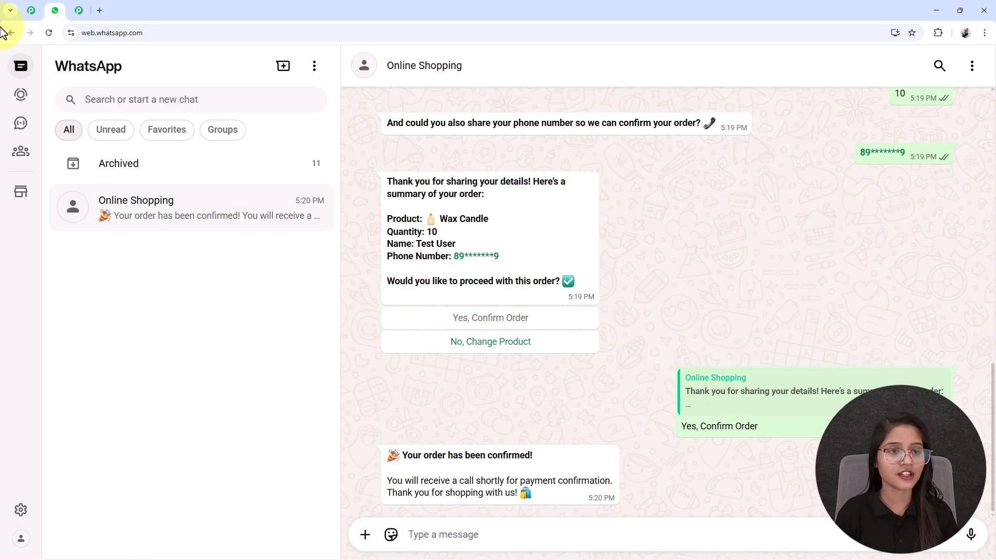
Step: Open the Pabbly Chatflow website (pabbly.com/chatflow) in a new browser tab
{"action": "left_click", "coordinate": [99, 10]}
{"action": "left_click", "coordinate": [95, 34]}
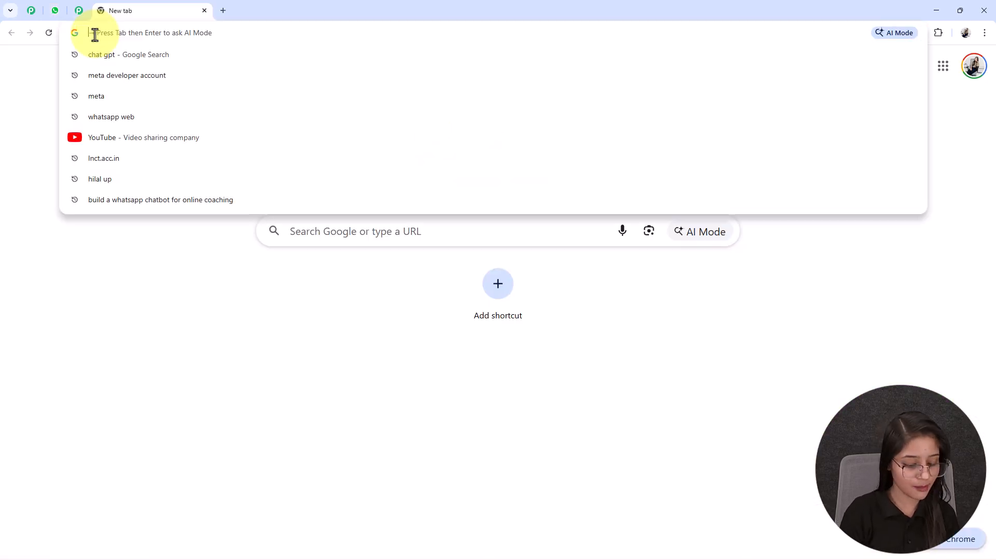
{"action": "type", "text": "pabbly.com/chatflow"}
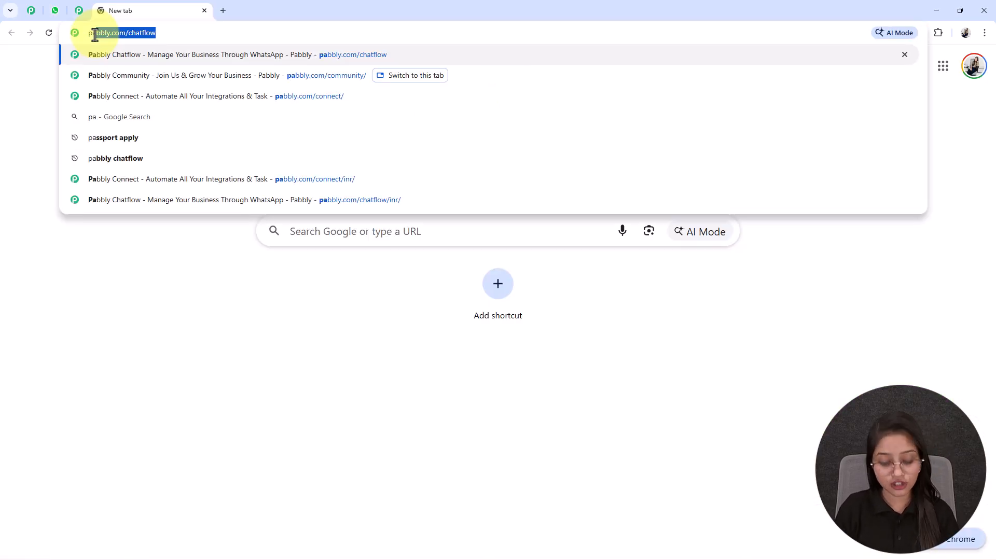
{"action": "key", "text": "Return"}
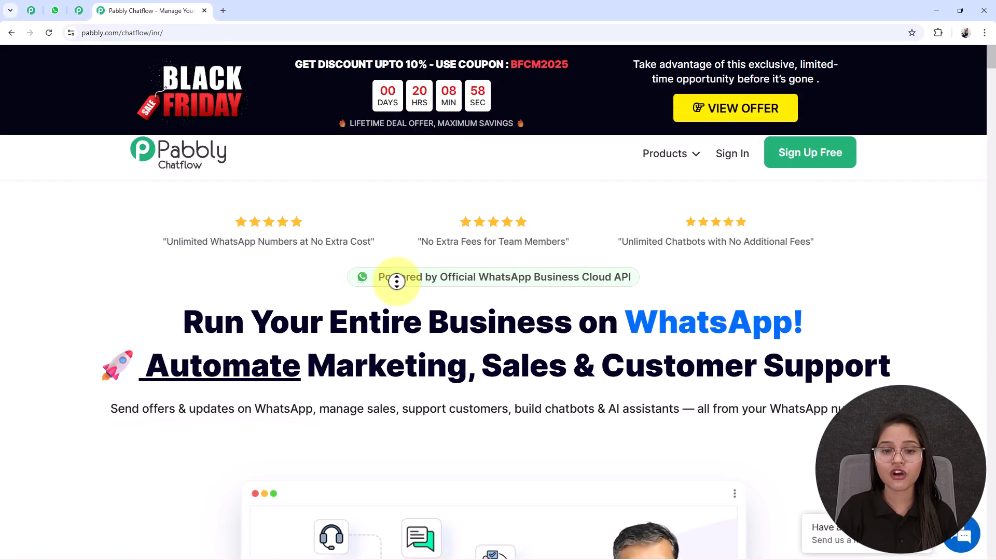
Step: Look through the Pabbly Chatflow landing page, including its chatbot builder section
{"action": "scroll", "coordinate": [397, 282], "scroll_direction": "down", "scroll_amount": 7}
{"action": "scroll", "coordinate": [383, 330], "scroll_direction": "down", "scroll_amount": 9}
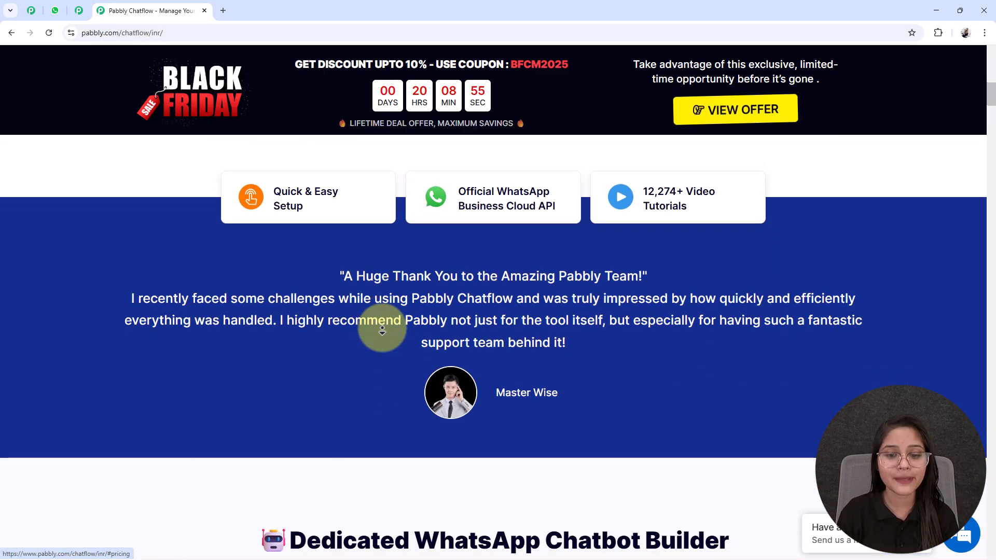
{"action": "scroll", "coordinate": [383, 330], "scroll_direction": "down", "scroll_amount": 10}
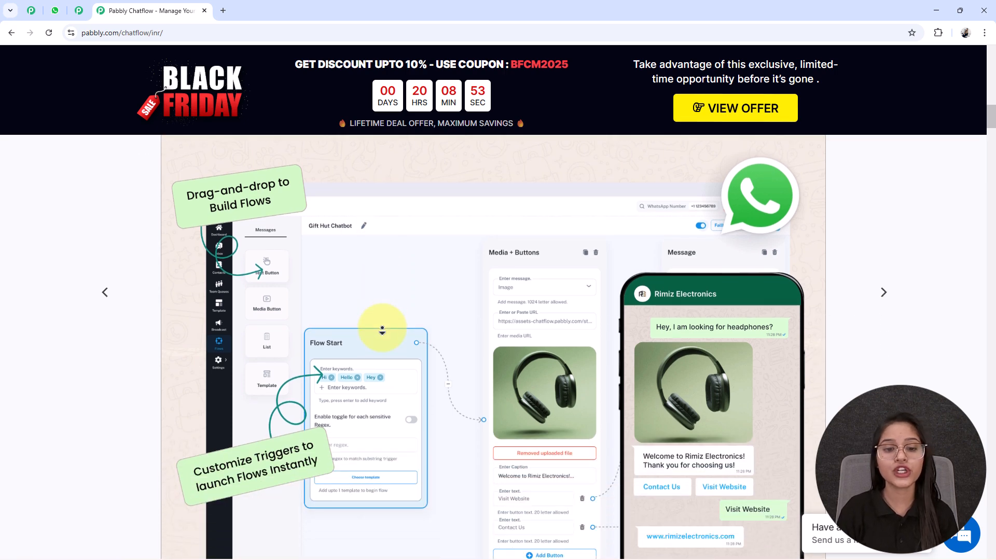
{"action": "scroll", "coordinate": [382, 330], "scroll_direction": "down", "scroll_amount": 10}
{"action": "scroll", "coordinate": [382, 330], "scroll_direction": "down", "scroll_amount": 3}
{"action": "scroll", "coordinate": [382, 330], "scroll_direction": "up", "scroll_amount": 14}
{"action": "scroll", "coordinate": [384, 337], "scroll_direction": "up", "scroll_amount": 20}
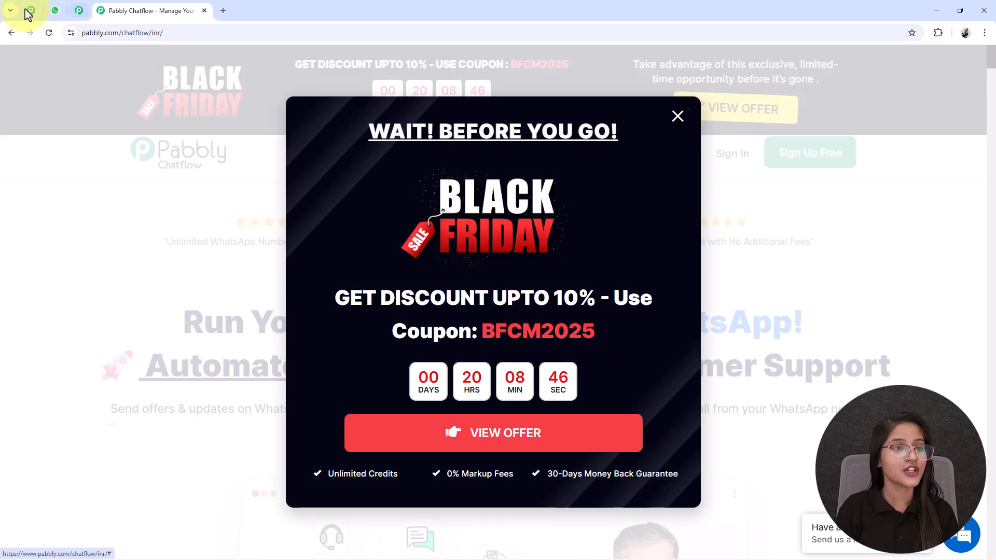
Step: Switch to the Pabbly Community page and examine what joining the community offers
{"action": "left_click", "coordinate": [31, 10]}
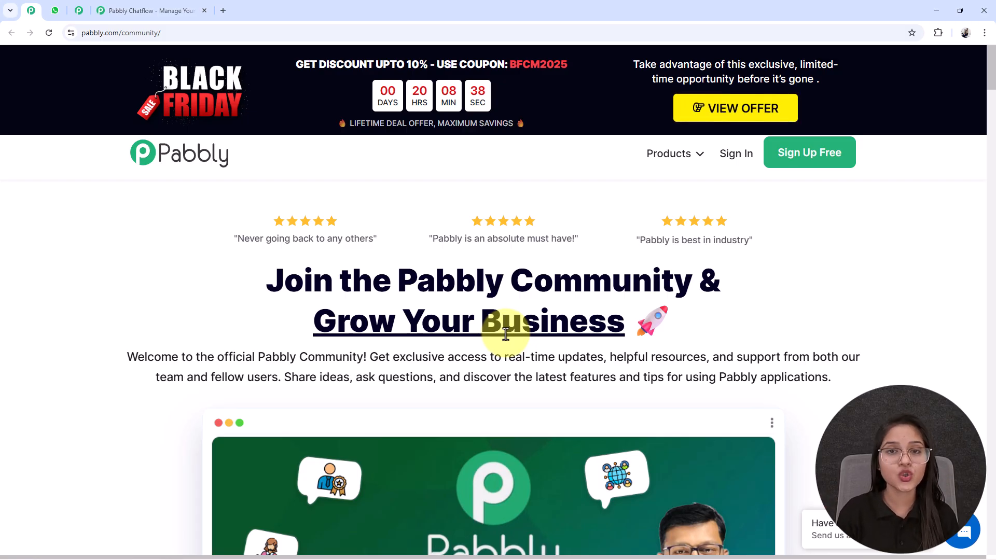
{"action": "scroll", "coordinate": [521, 354], "scroll_direction": "down", "scroll_amount": 7}
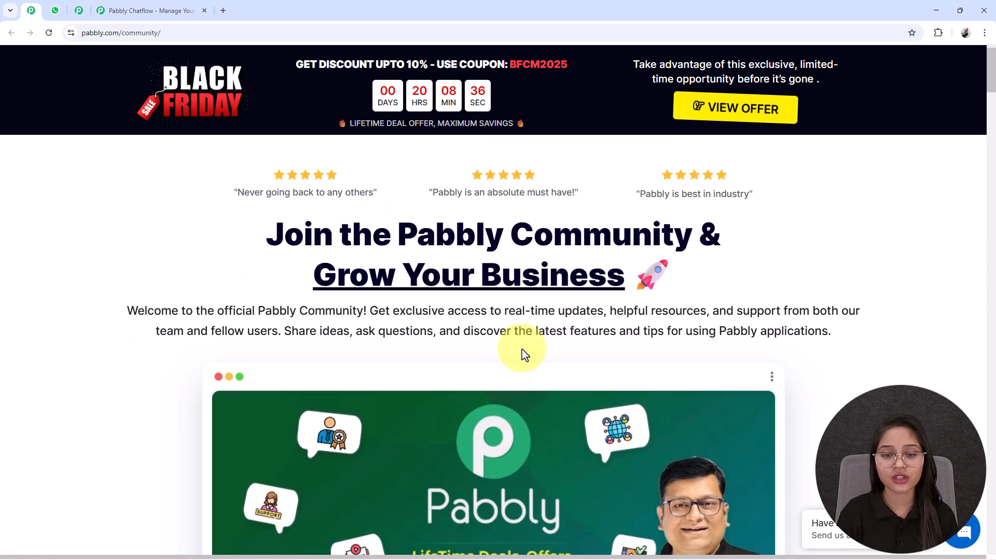
{"action": "scroll", "coordinate": [522, 355], "scroll_direction": "down", "scroll_amount": 8}
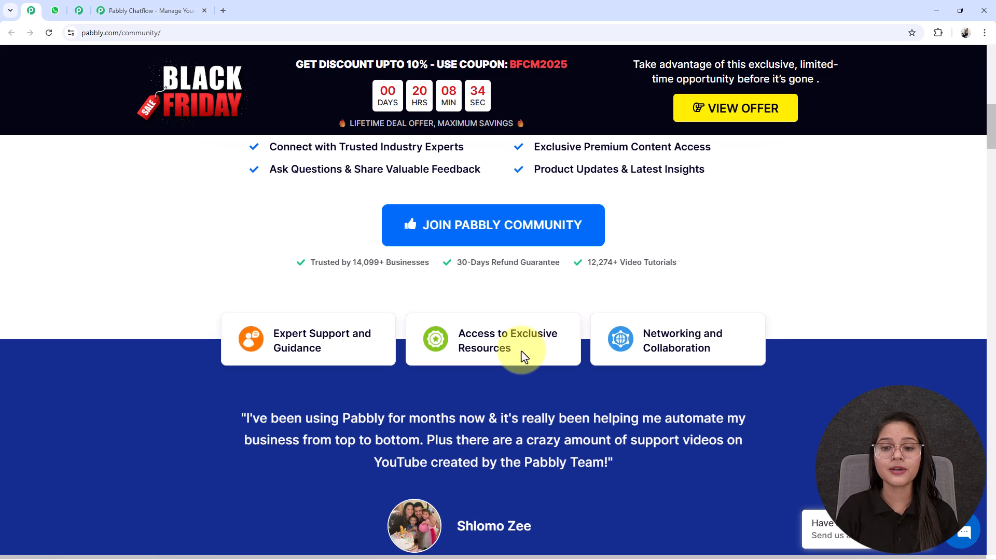
{"action": "scroll", "coordinate": [509, 372], "scroll_direction": "up", "scroll_amount": 6}
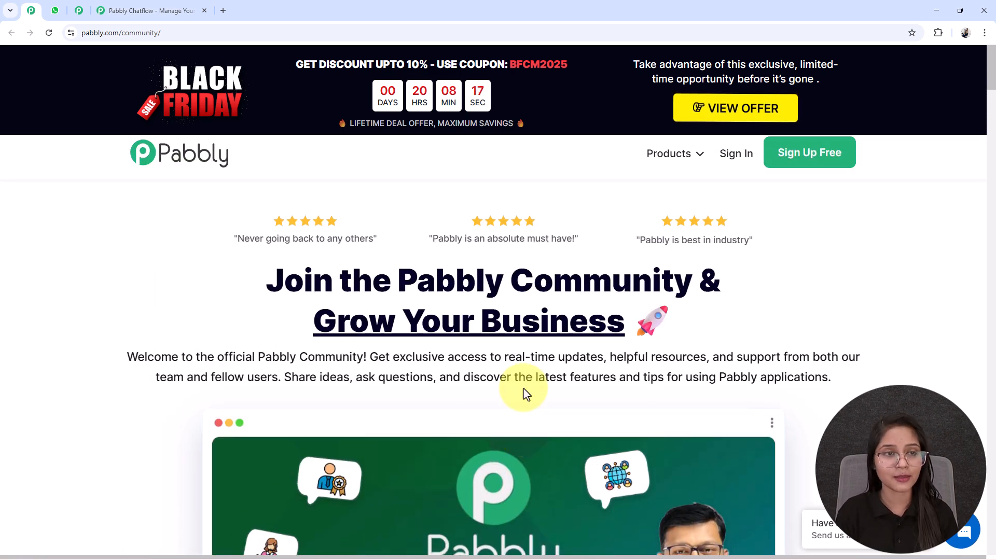
Step: Return to the Pabbly Chatflow website, dismiss the Black Friday offer and sign in to the Pabbly account
{"action": "left_click", "coordinate": [153, 10]}
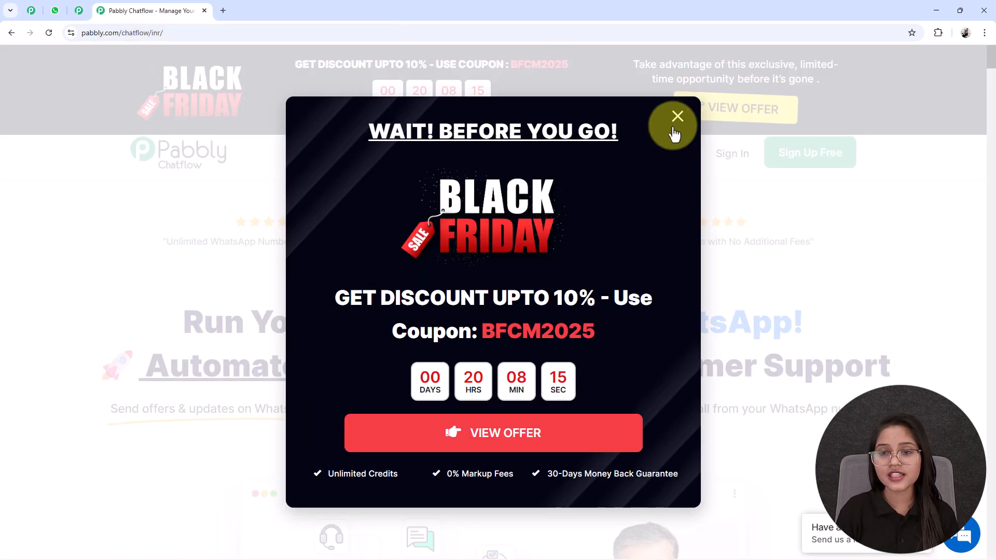
{"action": "left_click", "coordinate": [676, 117]}
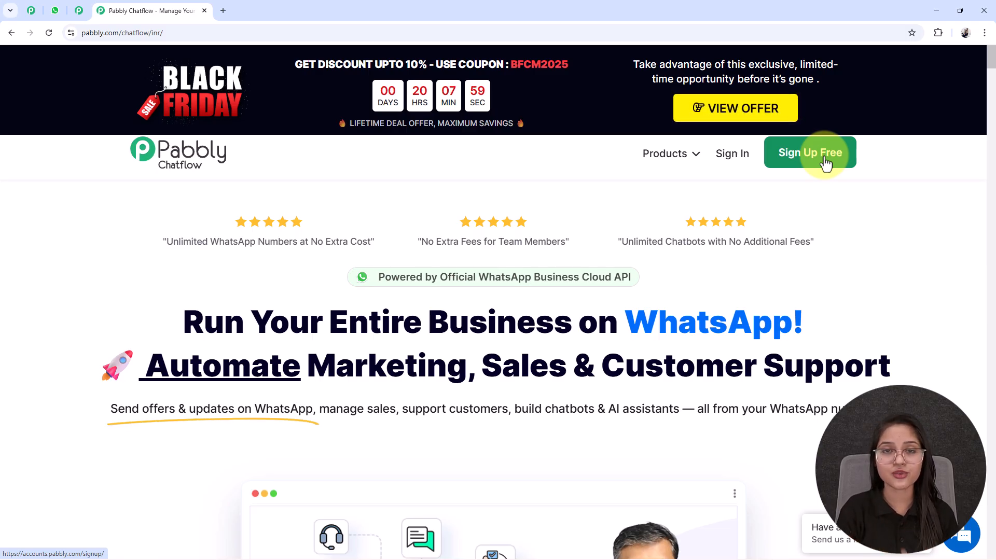
{"action": "left_click", "coordinate": [729, 155]}
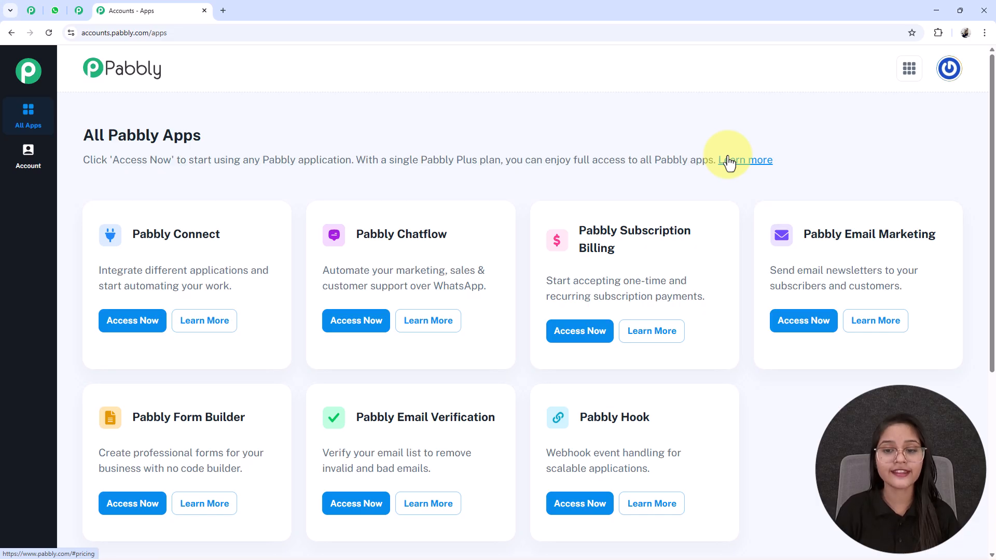
Step: Access the Pabbly Chatflow application from the list of all Pabbly apps
{"action": "left_click_drag", "start_coordinate": [346, 234], "coordinate": [454, 235]}
{"action": "left_click", "coordinate": [452, 235]}
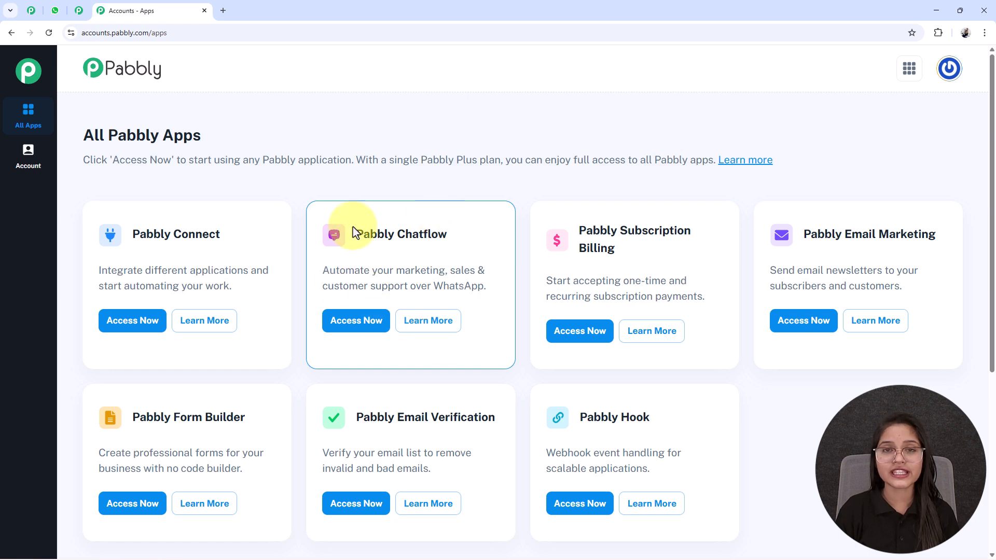
{"action": "left_click", "coordinate": [343, 326]}
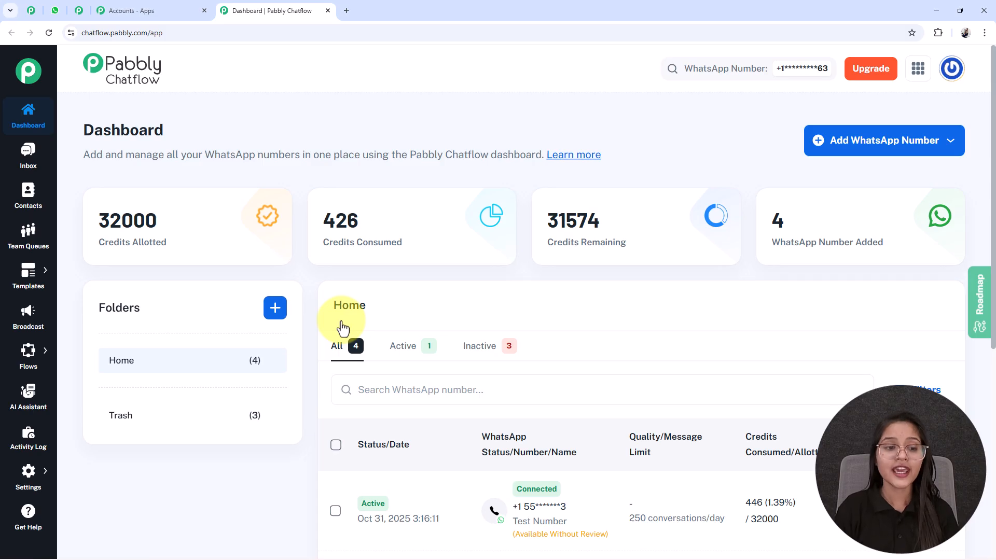
Step: Review the credit and WhatsApp number statistics on the dashboard and the options for adding a WhatsApp number
{"action": "left_click_drag", "start_coordinate": [85, 212], "coordinate": [226, 244]}
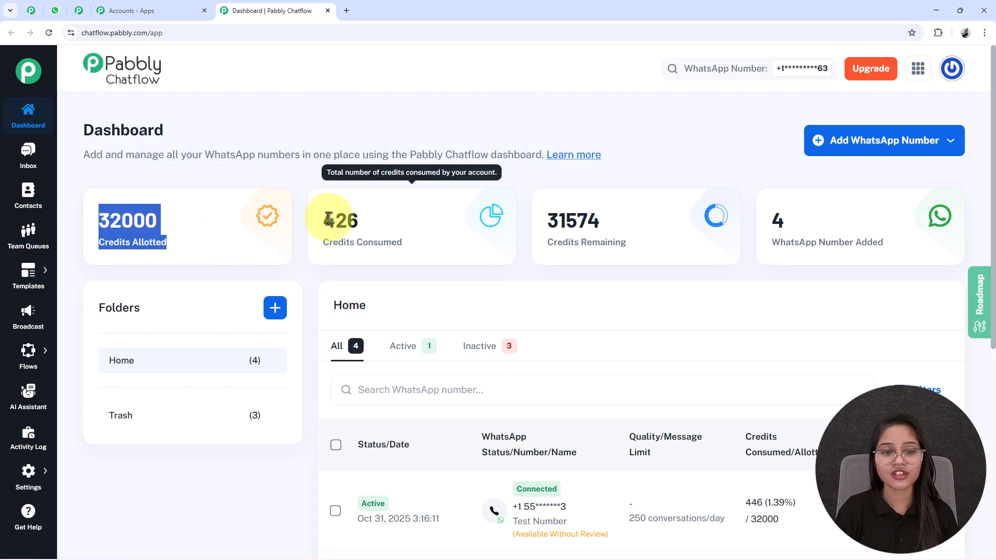
{"action": "left_click_drag", "start_coordinate": [329, 218], "coordinate": [435, 253]}
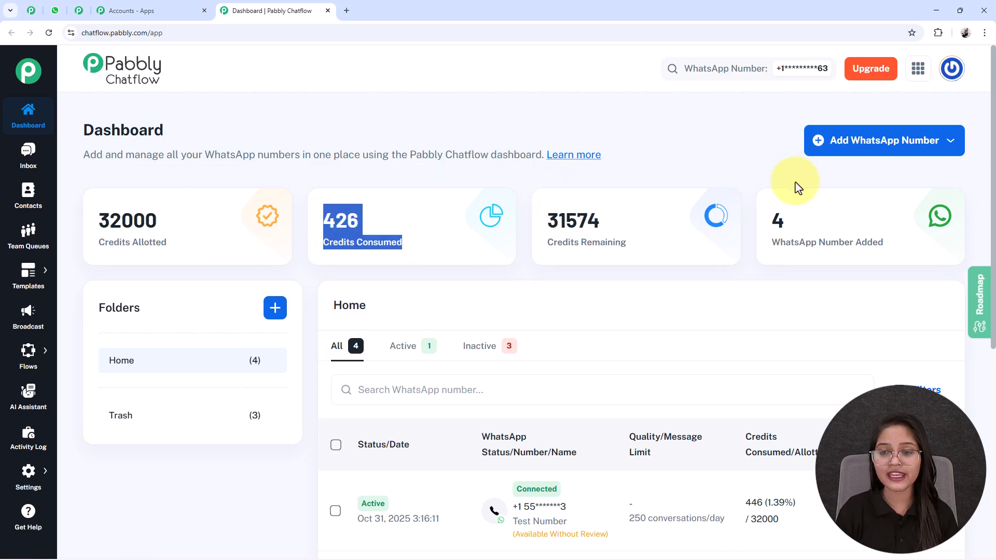
{"action": "left_click", "coordinate": [885, 207]}
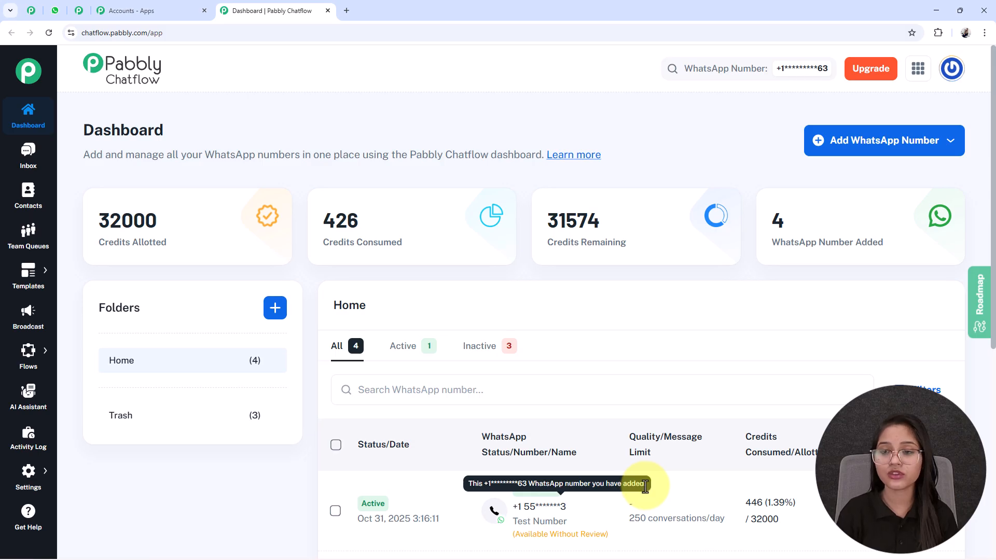
{"action": "left_click", "coordinate": [917, 141]}
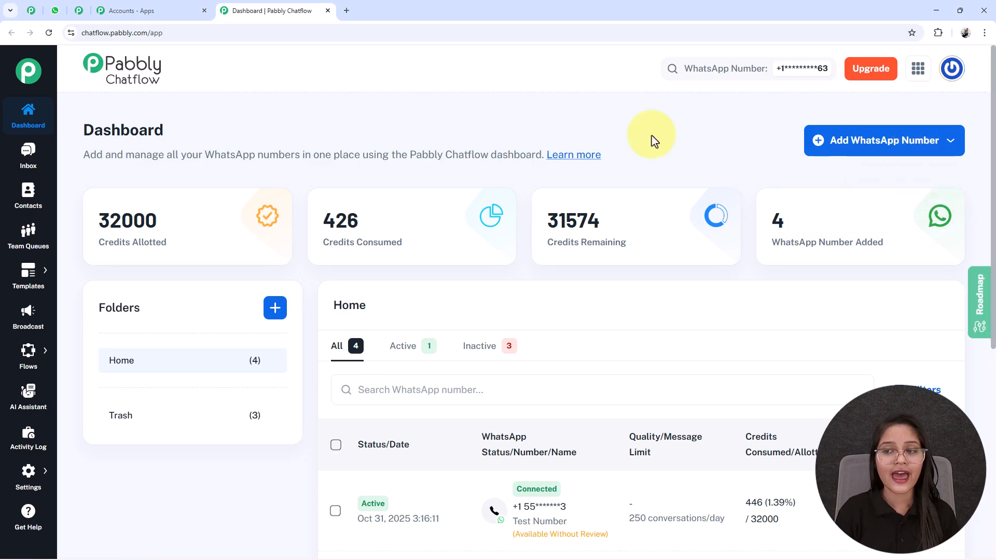
Step: Examine the folder creation form without creating a folder, and the list of added WhatsApp numbers
{"action": "scroll", "coordinate": [110, 378], "scroll_direction": "down", "scroll_amount": 1}
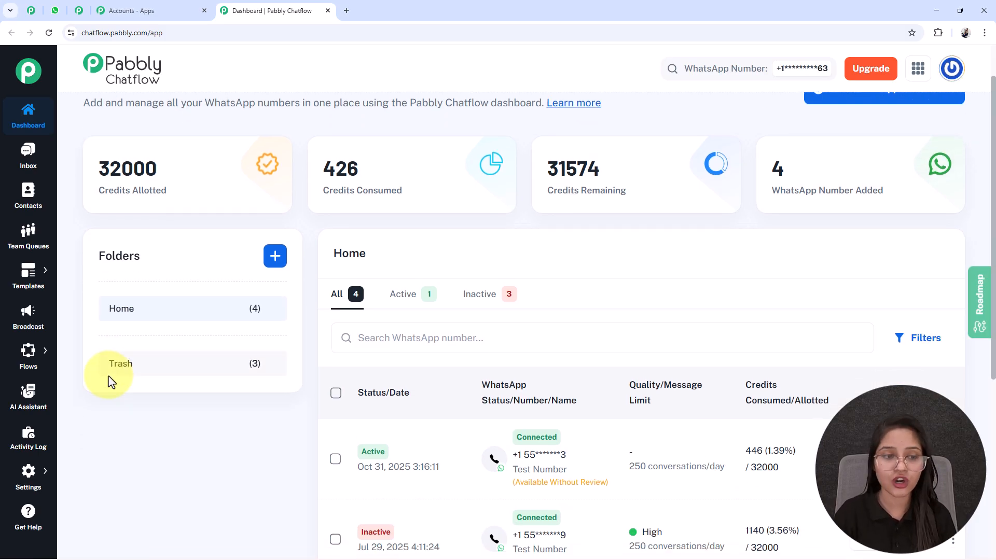
{"action": "left_click", "coordinate": [275, 256]}
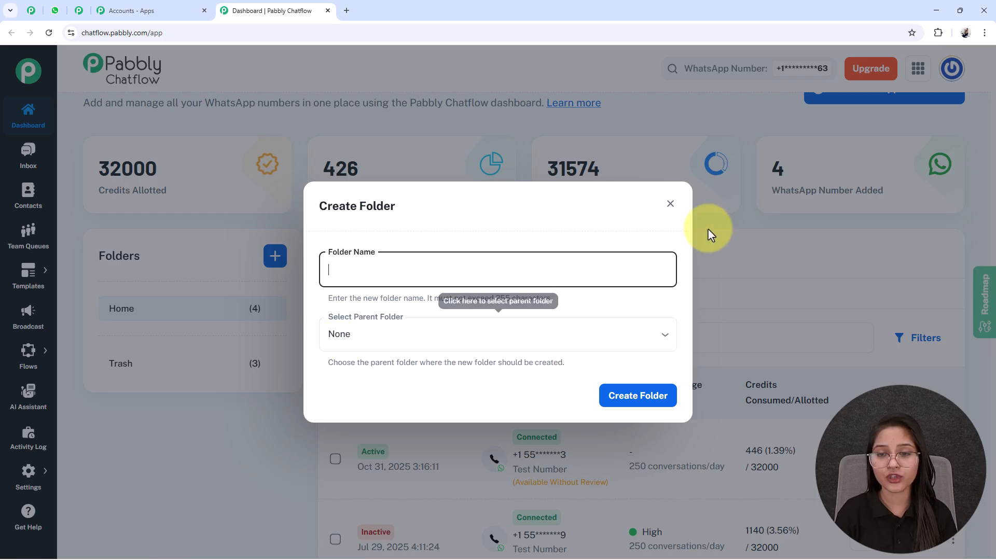
{"action": "left_click", "coordinate": [671, 203]}
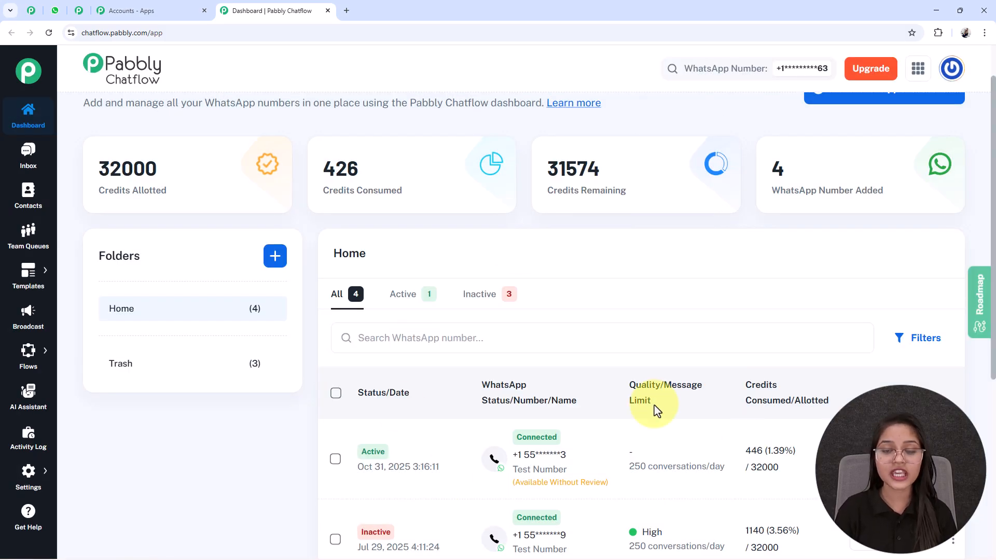
{"action": "scroll", "coordinate": [657, 411], "scroll_direction": "down", "scroll_amount": 1}
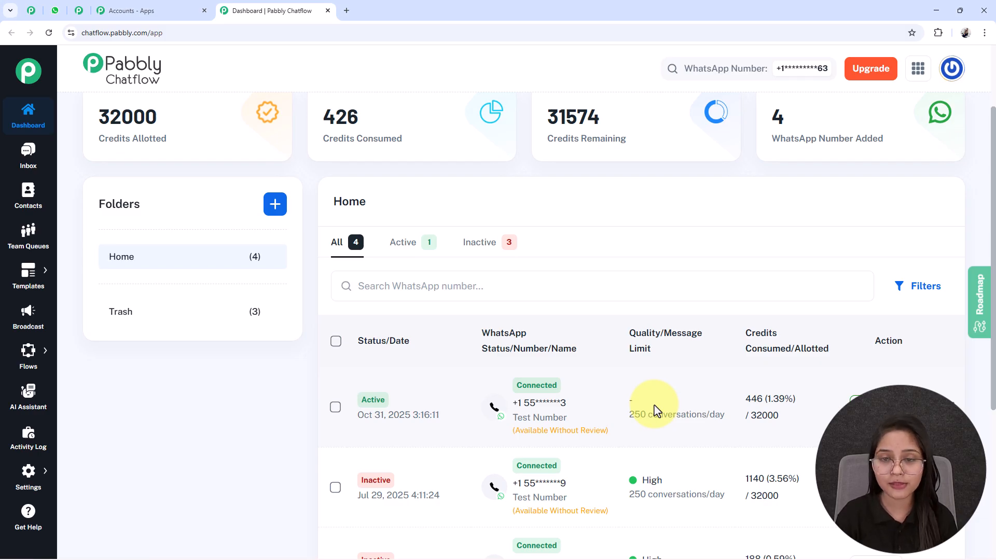
Step: Look over the available sections of the platform and access the Flow Builder page
{"action": "scroll", "coordinate": [654, 410], "scroll_direction": "up", "scroll_amount": 2}
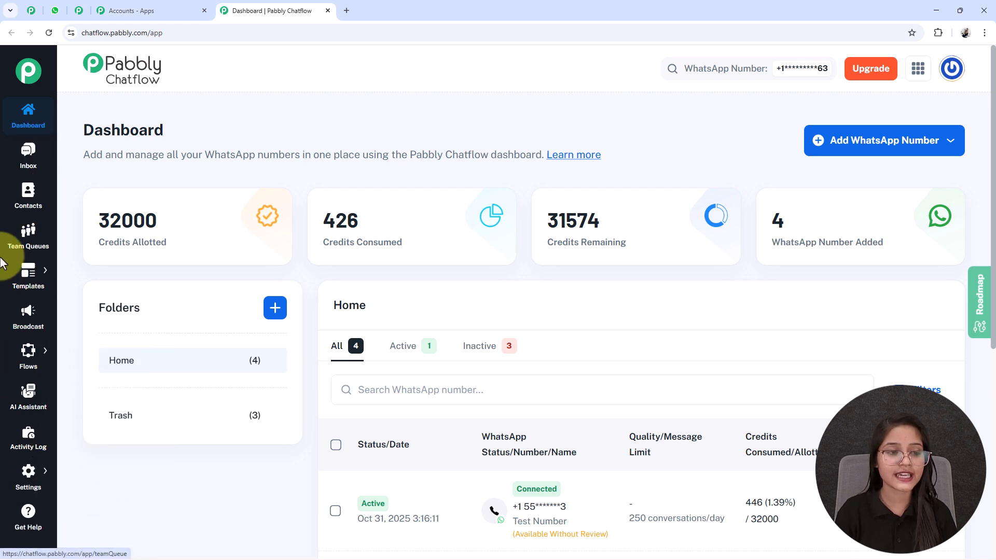
{"action": "mouse_move", "coordinate": [45, 284]}
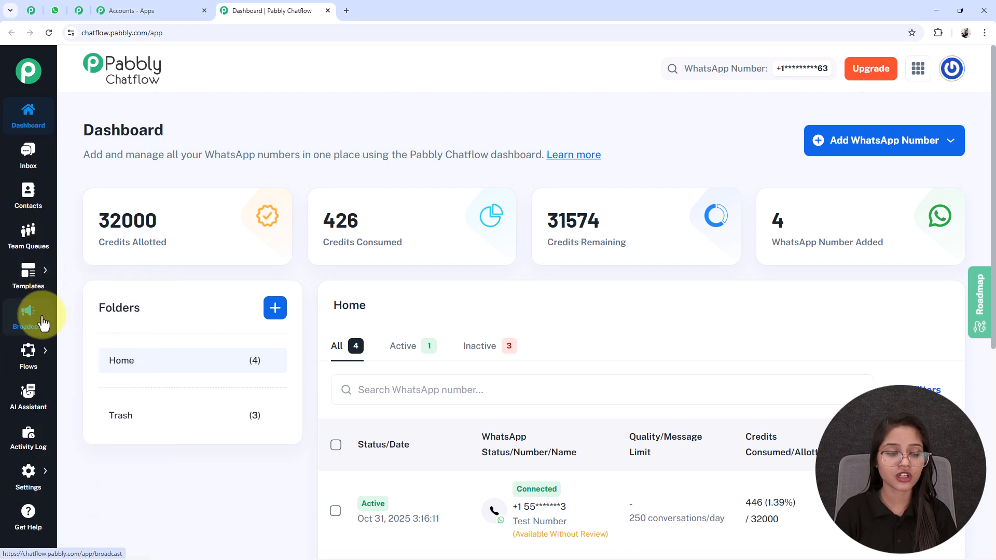
{"action": "mouse_move", "coordinate": [34, 374]}
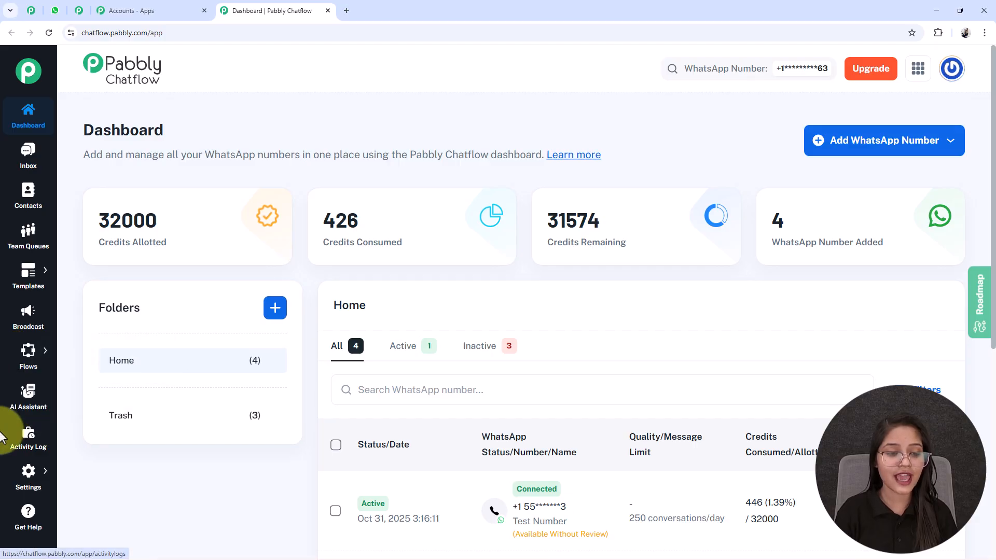
{"action": "mouse_move", "coordinate": [39, 498]}
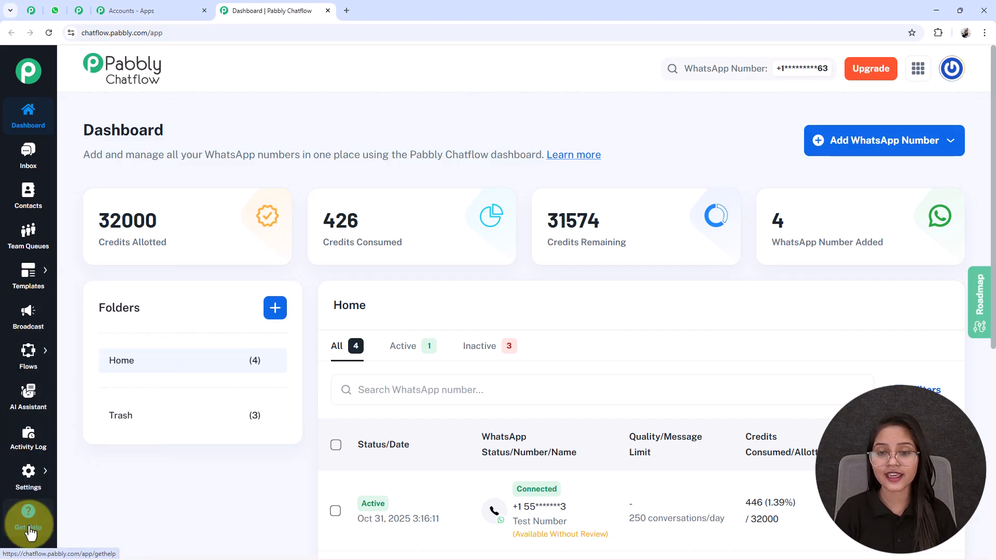
{"action": "mouse_move", "coordinate": [27, 480]}
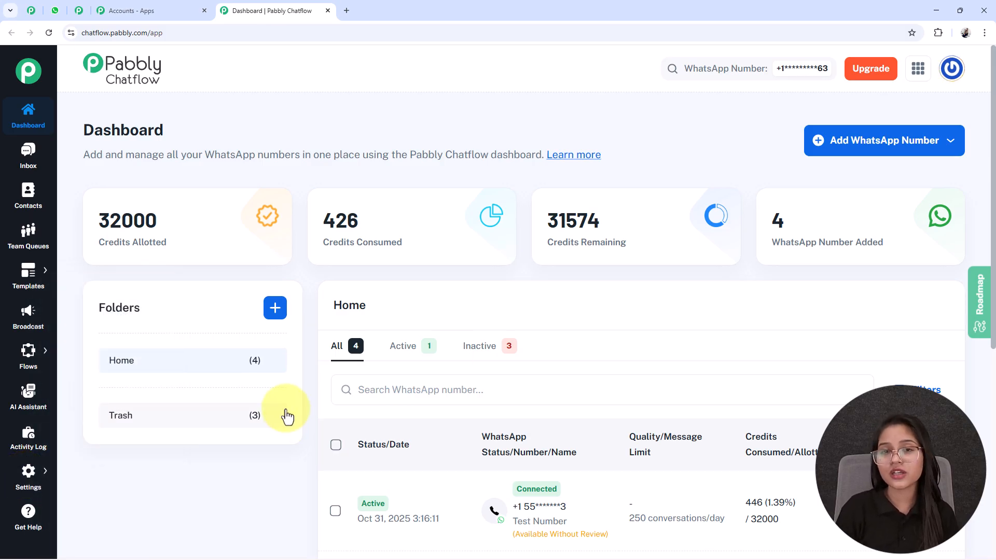
{"action": "mouse_move", "coordinate": [28, 353]}
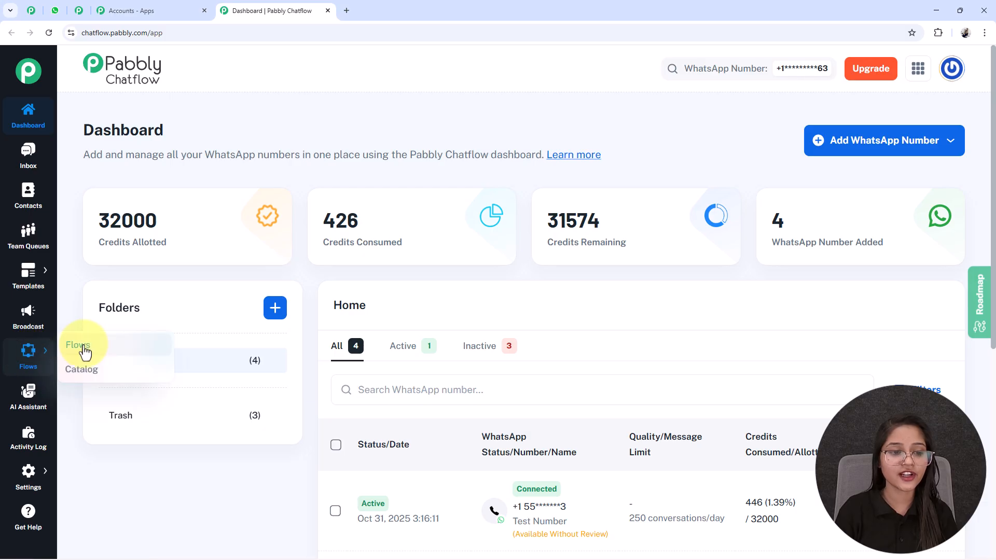
{"action": "left_click", "coordinate": [79, 345]}
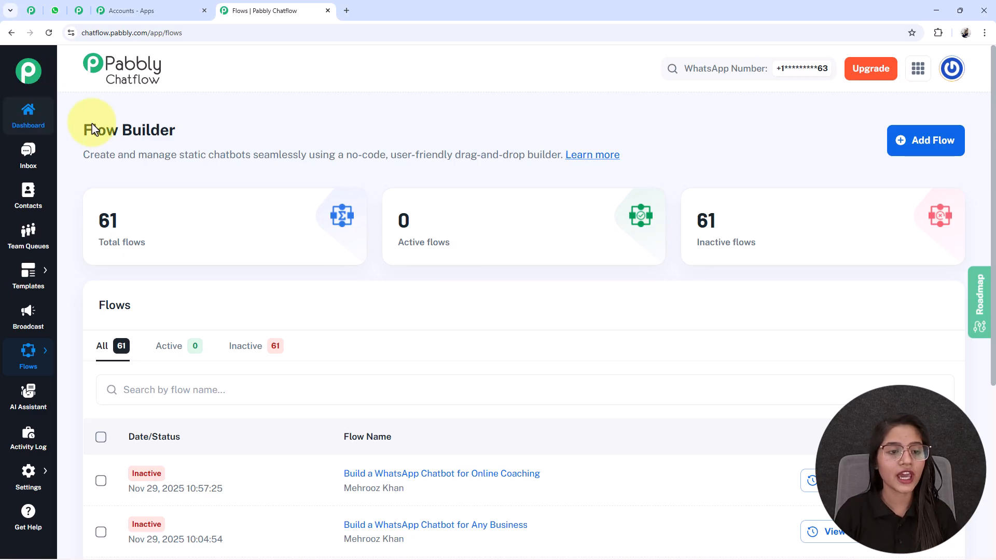
{"action": "left_click_drag", "start_coordinate": [82, 133], "coordinate": [196, 133]}
{"action": "left_click", "coordinate": [200, 133]}
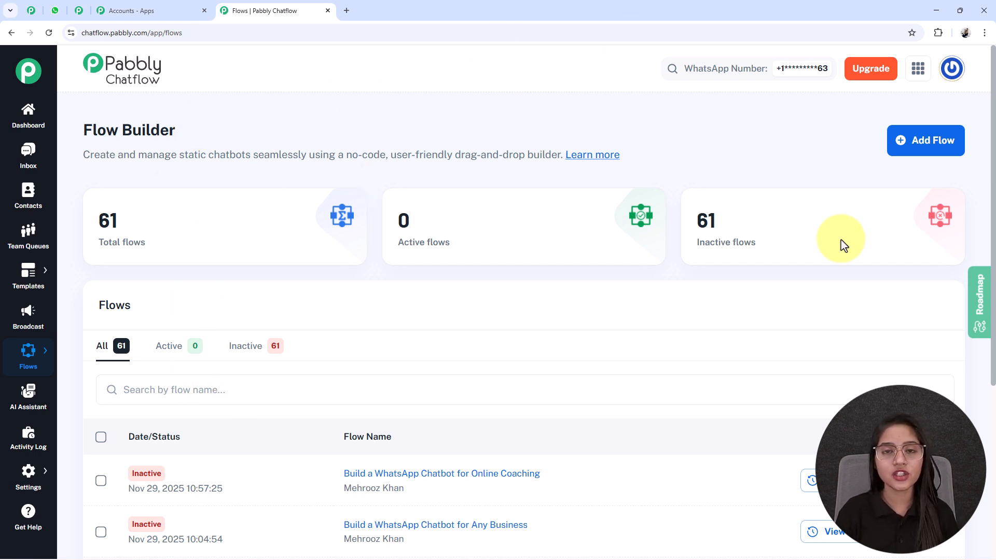
Step: Create a new flow and name it "Create a WhatsApp Shopping Chatbot Using Pabbly Chatflow"
{"action": "left_click", "coordinate": [938, 150]}
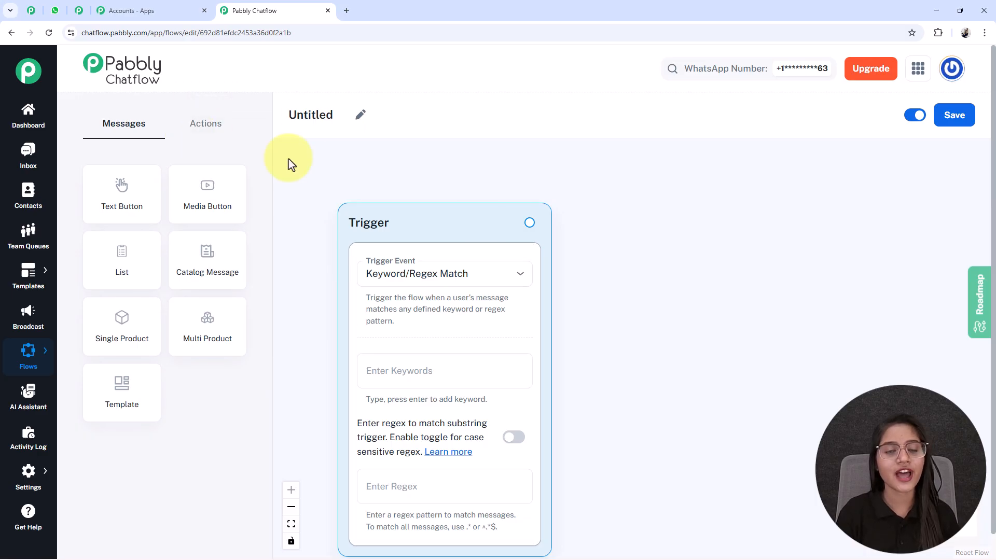
{"action": "left_click_drag", "start_coordinate": [383, 217], "coordinate": [380, 199]}
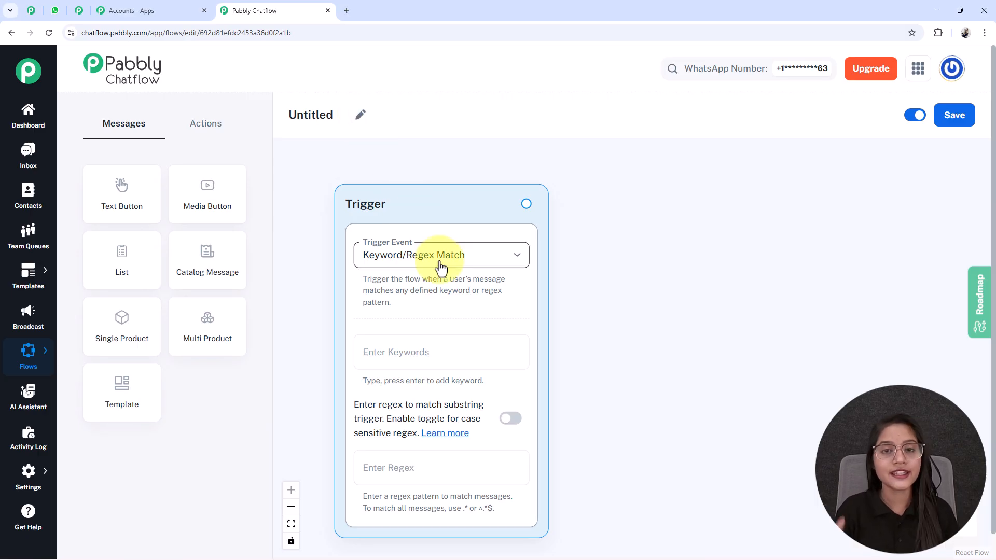
{"action": "left_click", "coordinate": [360, 114]}
{"action": "left_click_drag", "start_coordinate": [340, 117], "coordinate": [248, 130]}
{"action": "type", "text": "Create a WhatsApp Shopping Chatbot Using Pabbly Chatflow"}
{"action": "left_click", "coordinate": [369, 138]}
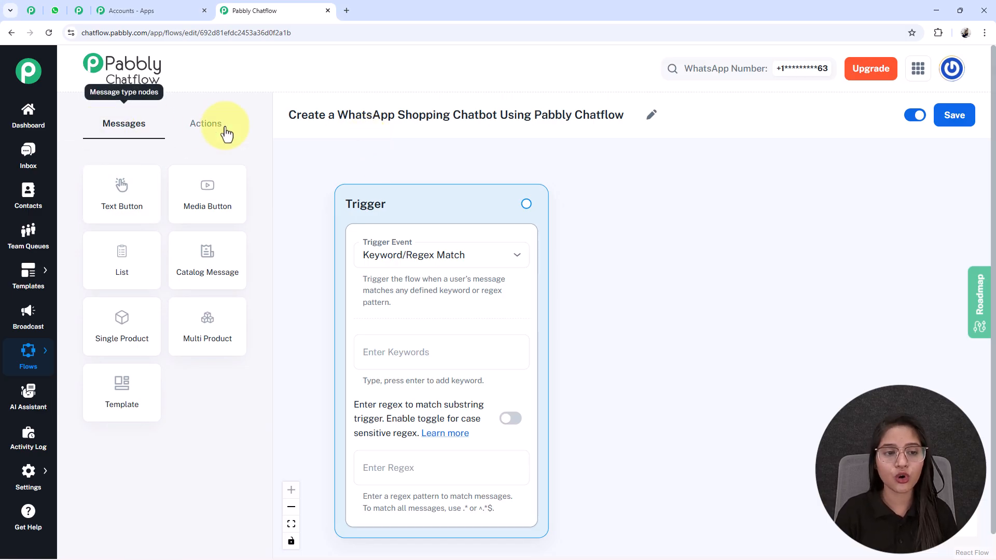
Step: Review the action node types available for the flow and return to the message node types
{"action": "left_click", "coordinate": [193, 129]}
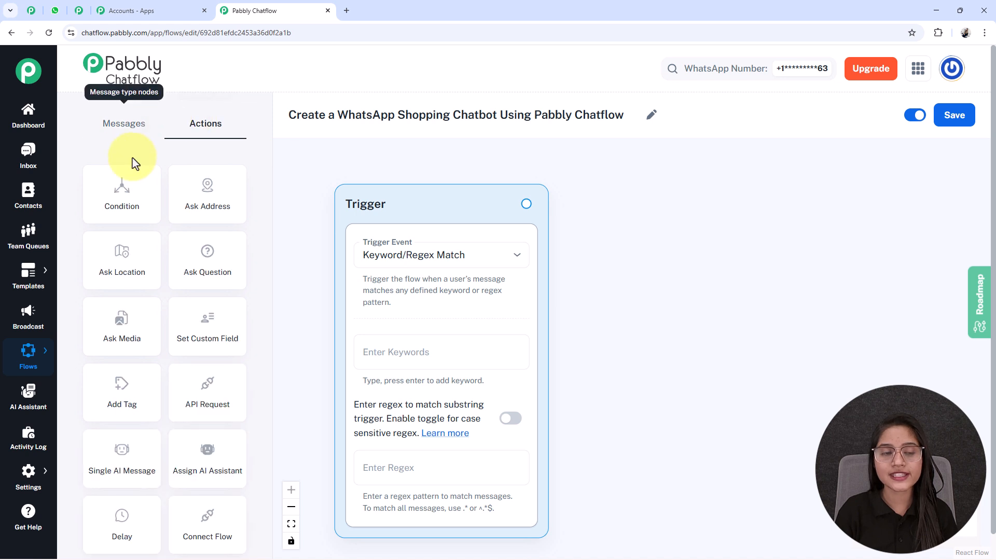
{"action": "left_click", "coordinate": [120, 127]}
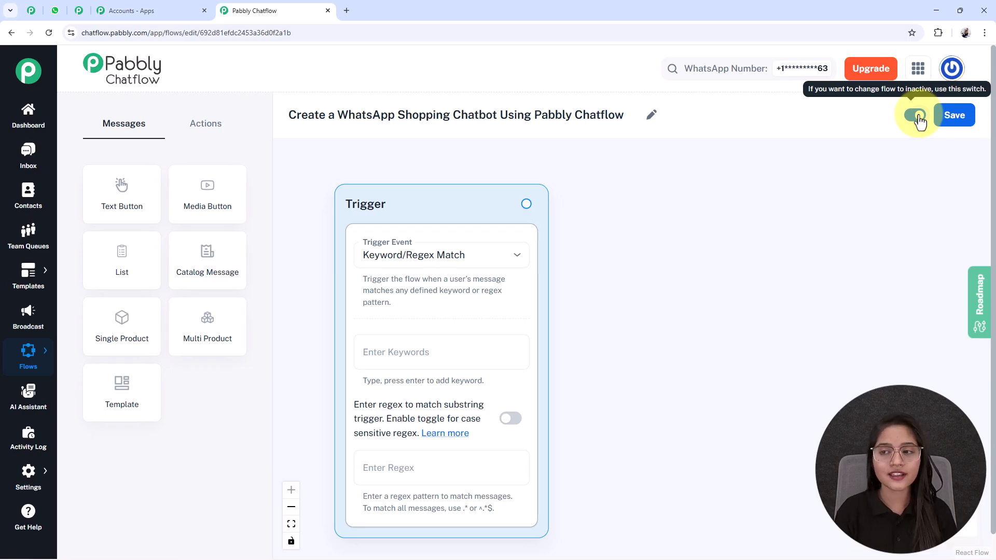
{"action": "left_click", "coordinate": [973, 122]}
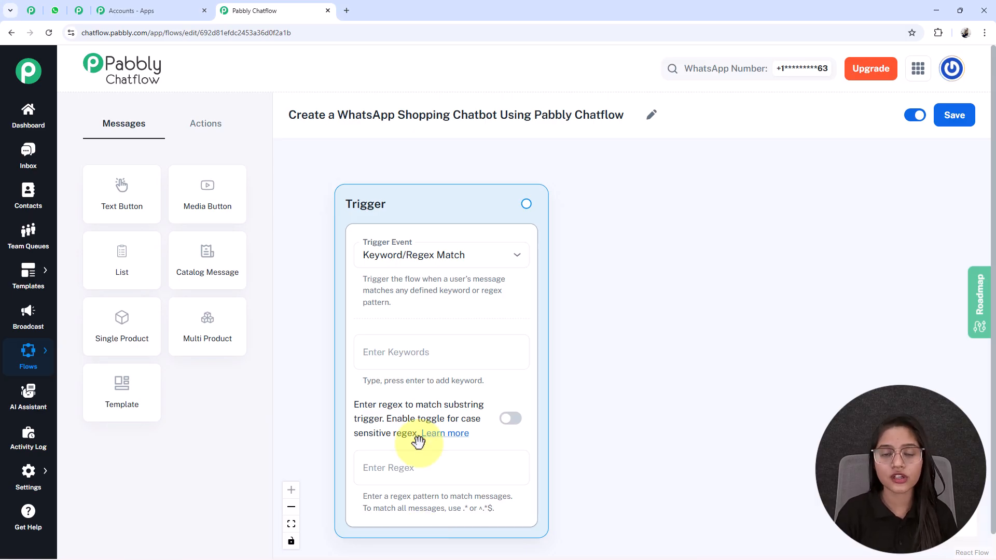
Step: Select Keyword/Regex Match as the trigger event and briefly try case-sensitive regex matching, leaving it disabled
{"action": "left_click", "coordinate": [423, 259]}
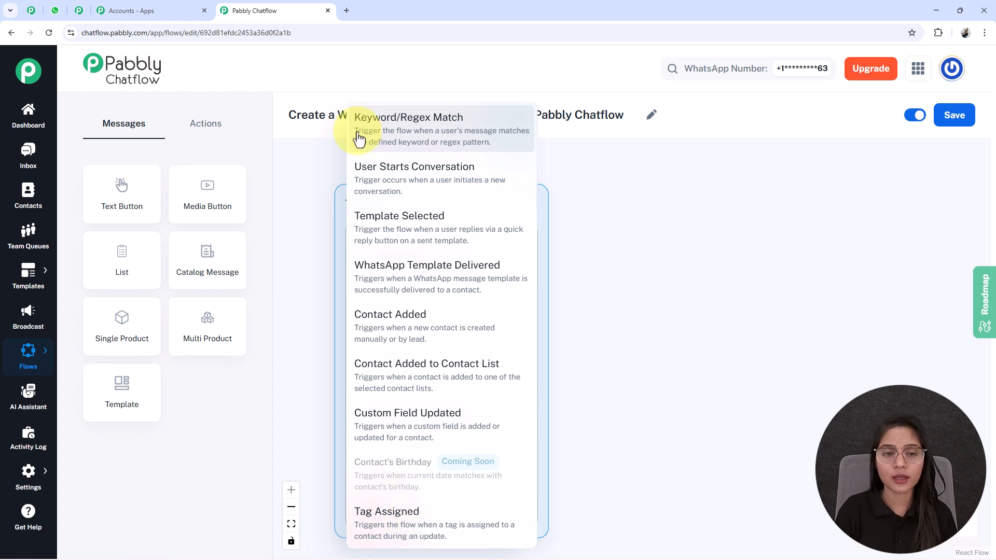
{"action": "left_click", "coordinate": [386, 138]}
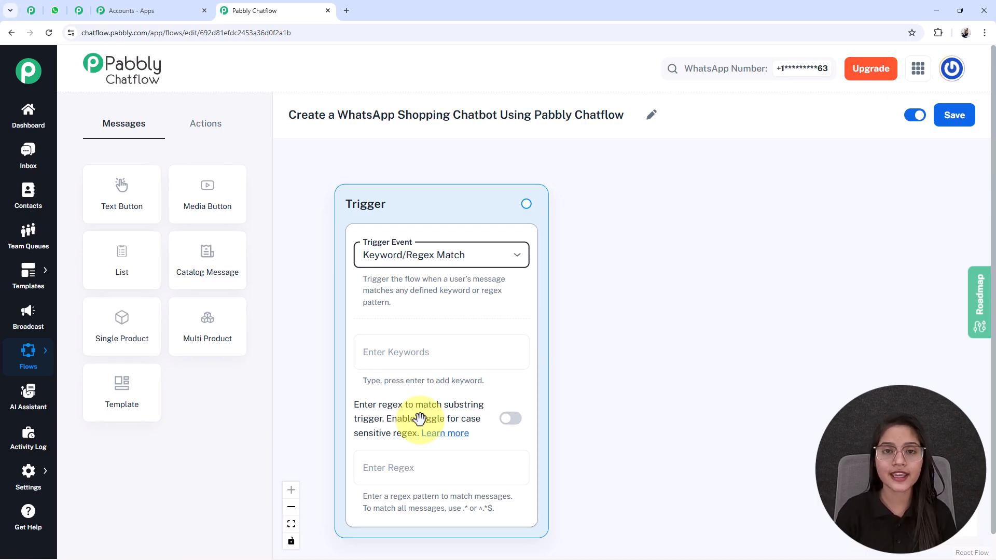
{"action": "left_click", "coordinate": [509, 421]}
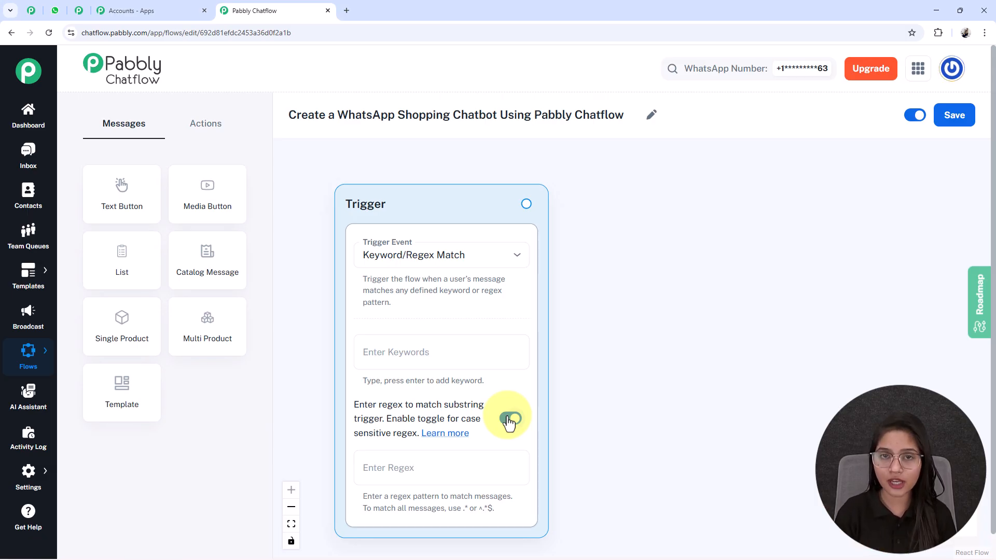
{"action": "left_click", "coordinate": [508, 422]}
Step: Add the keywords Hello, Hi, Order and Products to the flow's trigger
{"action": "left_click", "coordinate": [390, 354]}
{"action": "type", "text": "H"}
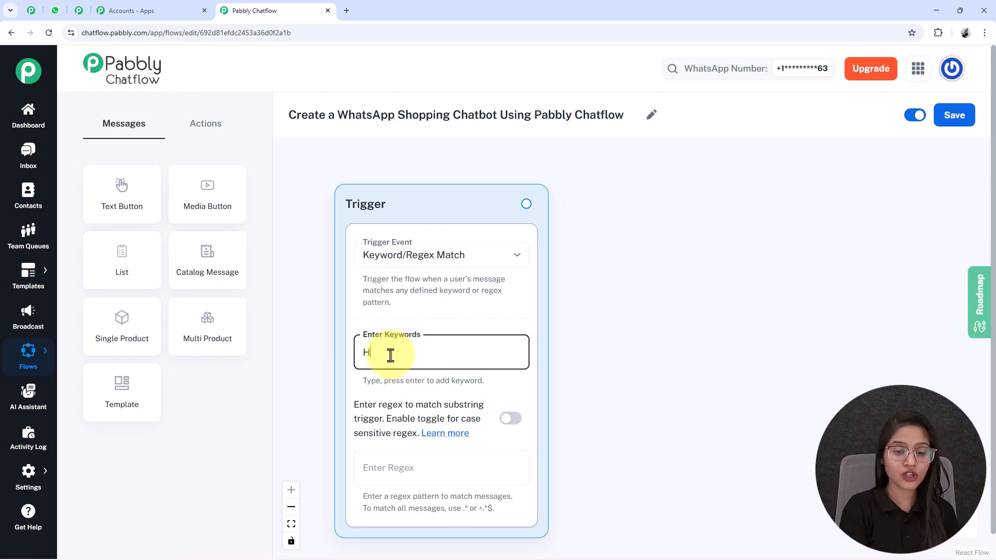
{"action": "type", "text": "ello"}
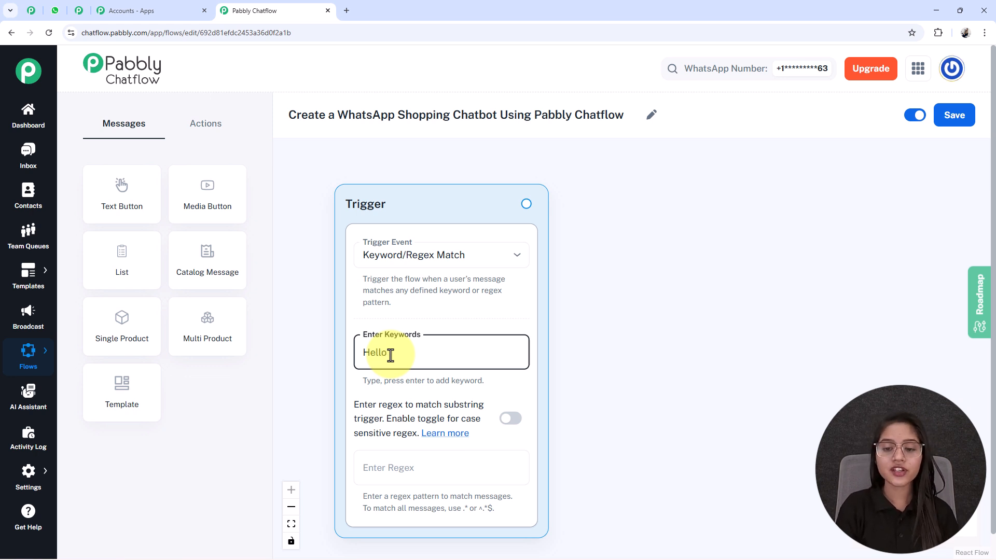
{"action": "key", "text": "Return"}
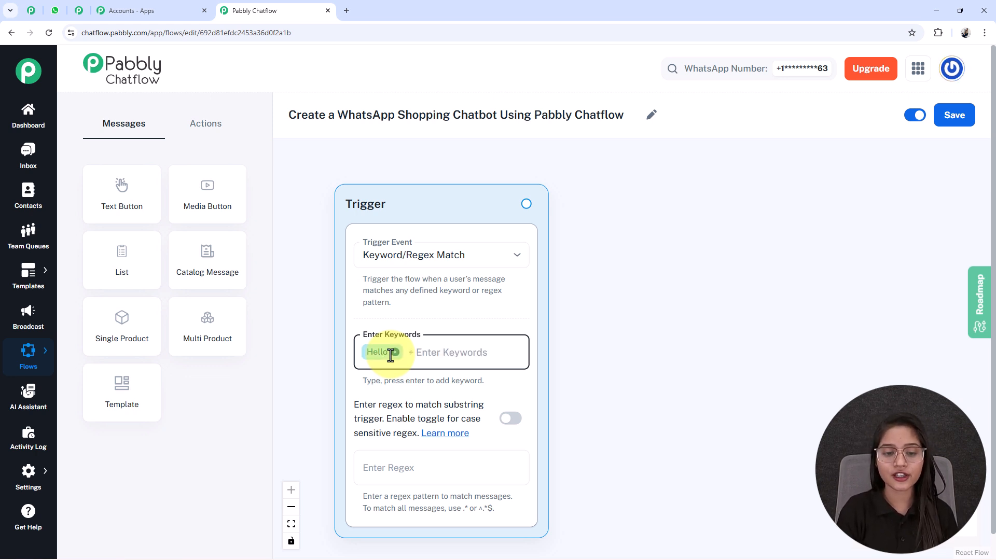
{"action": "type", "text": "Hi"}
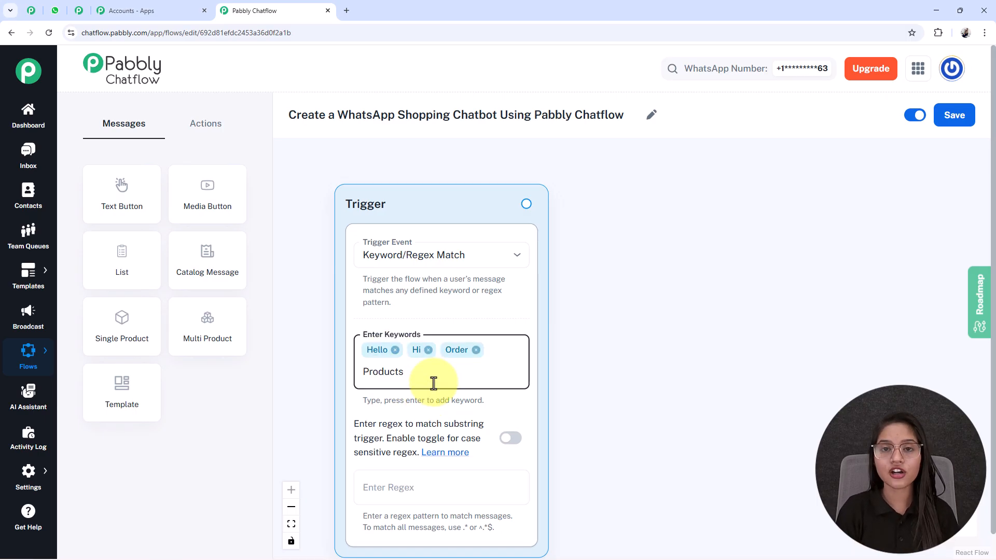
{"action": "key", "text": "Return"}
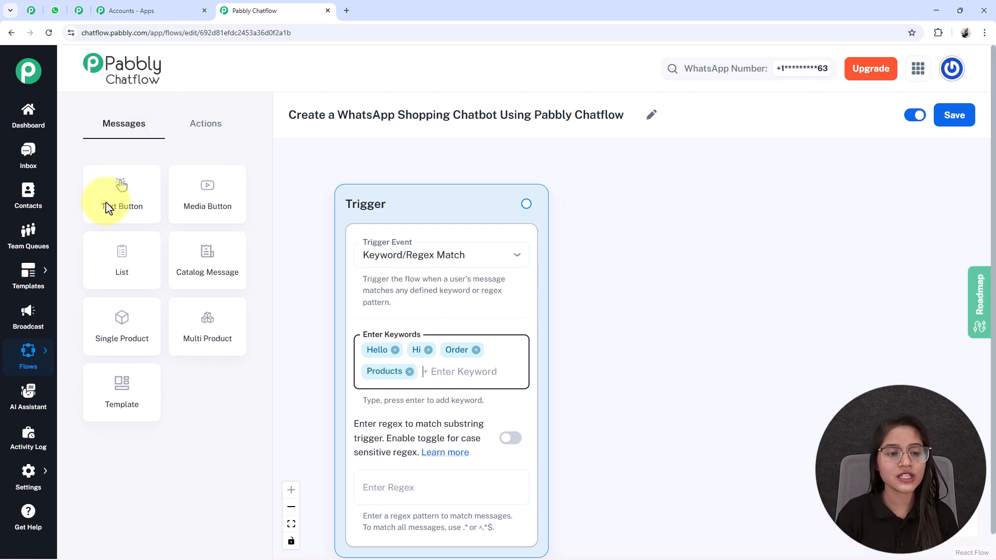
Step: Add a Text Button message beside the trigger with the MegaMart Online welcome text ending in "*How can I help you today?*", and review it
{"action": "left_click_drag", "start_coordinate": [123, 208], "coordinate": [483, 338]}
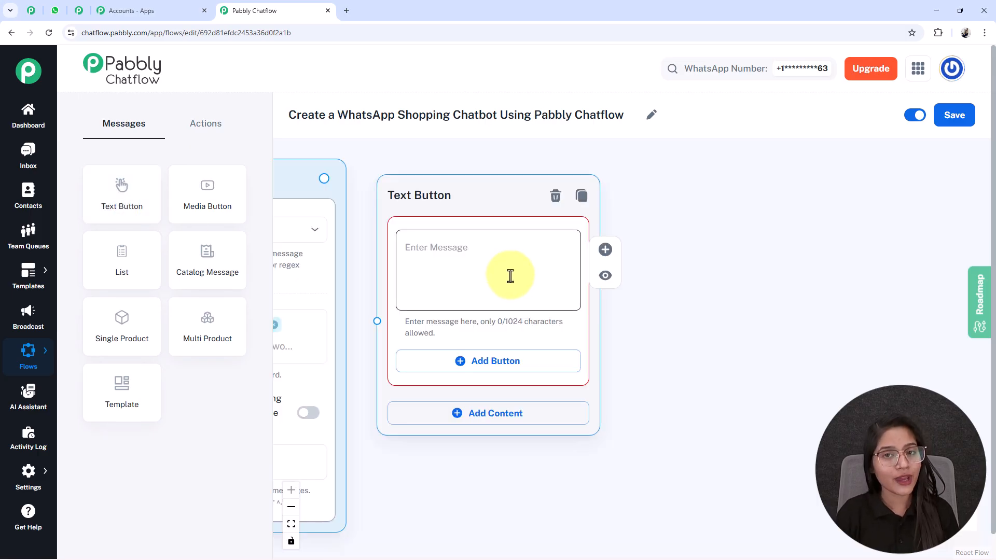
{"action": "left_click", "coordinate": [511, 276]}
{"action": "key", "text": "ctrl+v"}
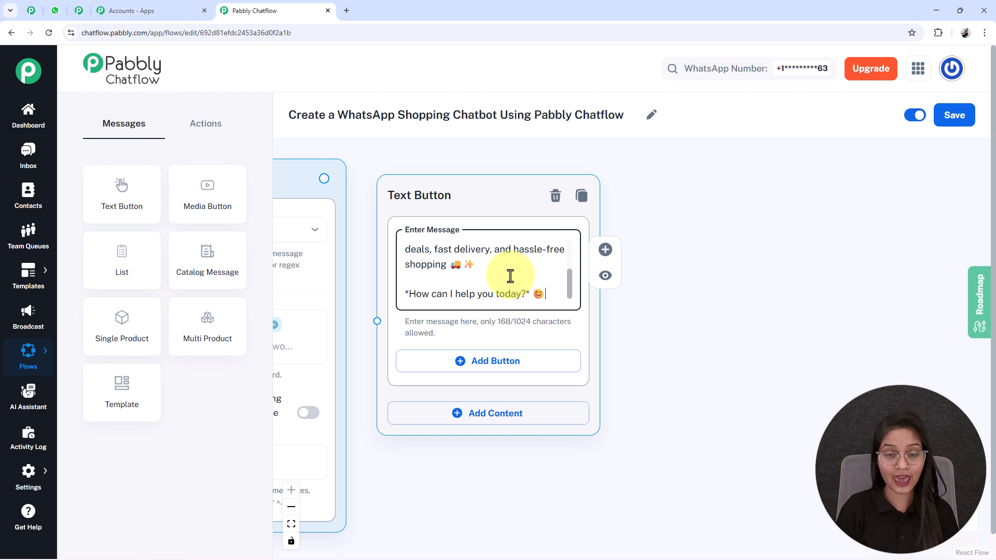
{"action": "key", "text": "ctrl+Home"}
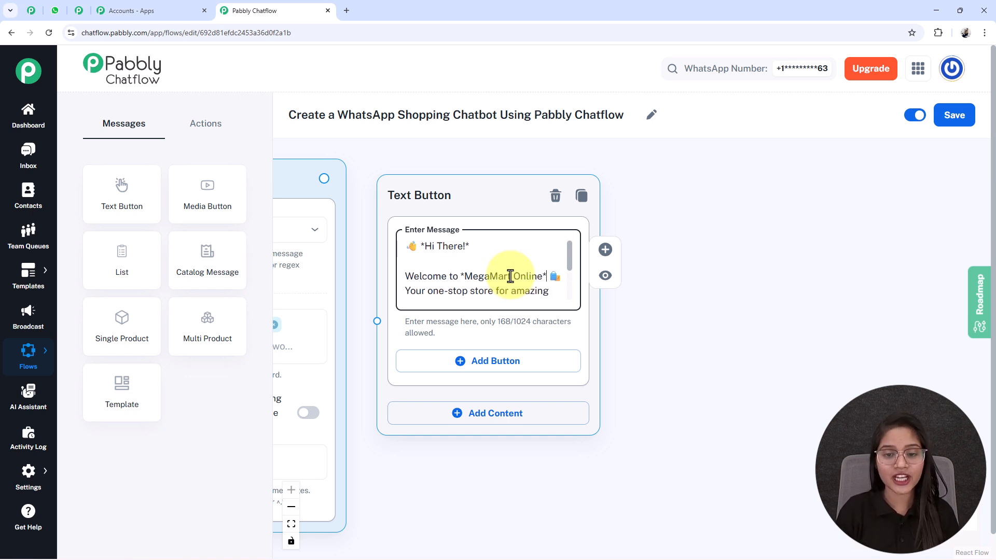
{"action": "scroll", "coordinate": [508, 276], "scroll_direction": "down", "scroll_amount": 1}
{"action": "double_click", "coordinate": [493, 267]}
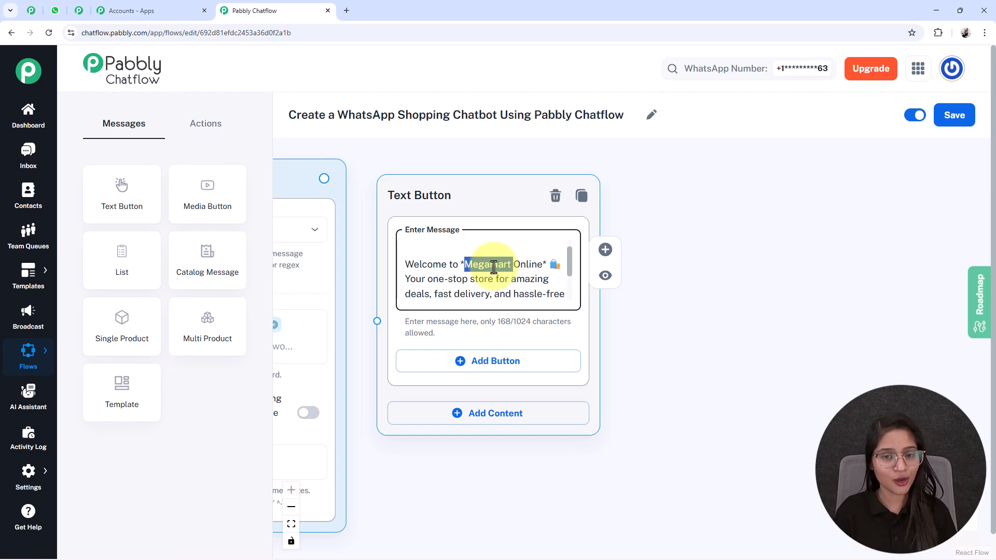
{"action": "scroll", "coordinate": [478, 294], "scroll_direction": "down", "scroll_amount": 2}
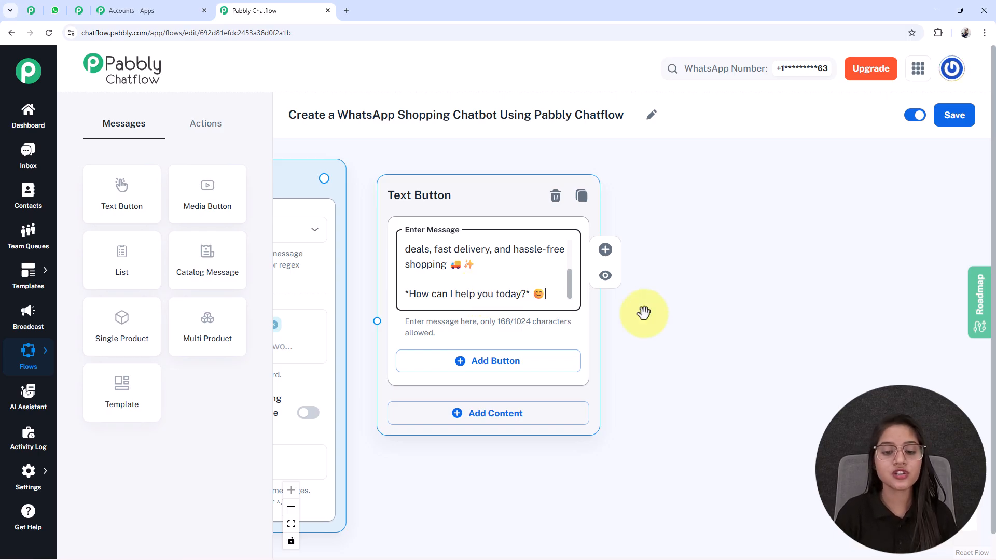
Step: Add two reply buttons to the welcome message, labelled "View Products" and "Contact Us"
{"action": "left_click", "coordinate": [488, 362]}
{"action": "left_click_drag", "start_coordinate": [636, 459], "coordinate": [638, 389]}
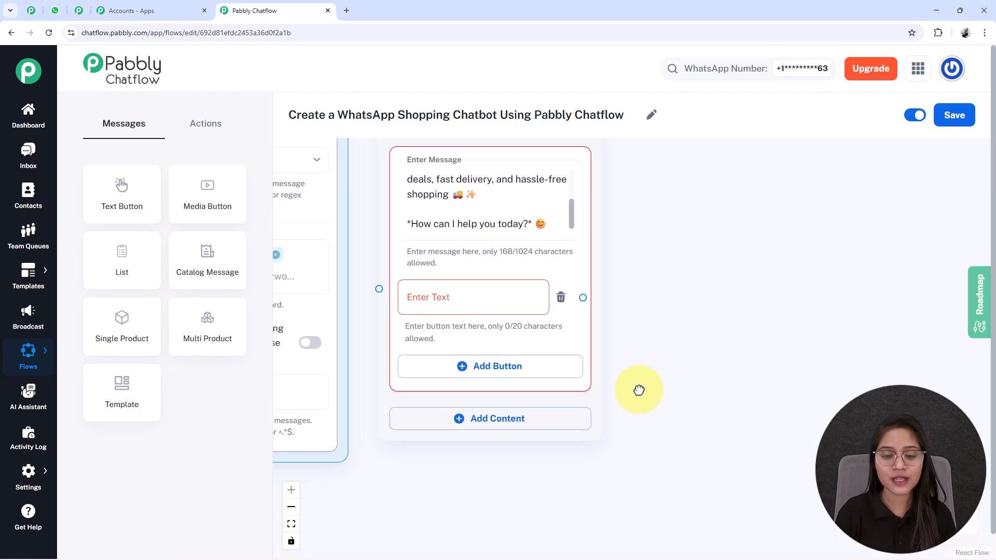
{"action": "left_click", "coordinate": [496, 366]}
{"action": "left_click", "coordinate": [458, 300]}
{"action": "type", "text": "View Products"}
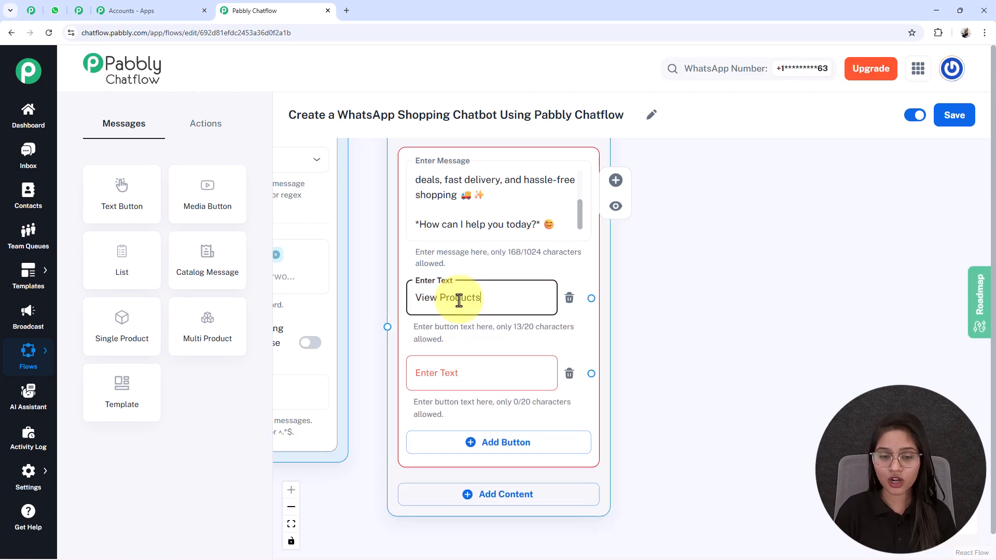
{"action": "left_click", "coordinate": [474, 382]}
{"action": "type", "text": "Contact Us"}
Step: Position the Text Button message beside the trigger and connect the trigger's output to it
{"action": "scroll", "coordinate": [467, 441], "scroll_direction": "down", "scroll_amount": 3}
{"action": "left_click_drag", "start_coordinate": [455, 480], "coordinate": [535, 486]}
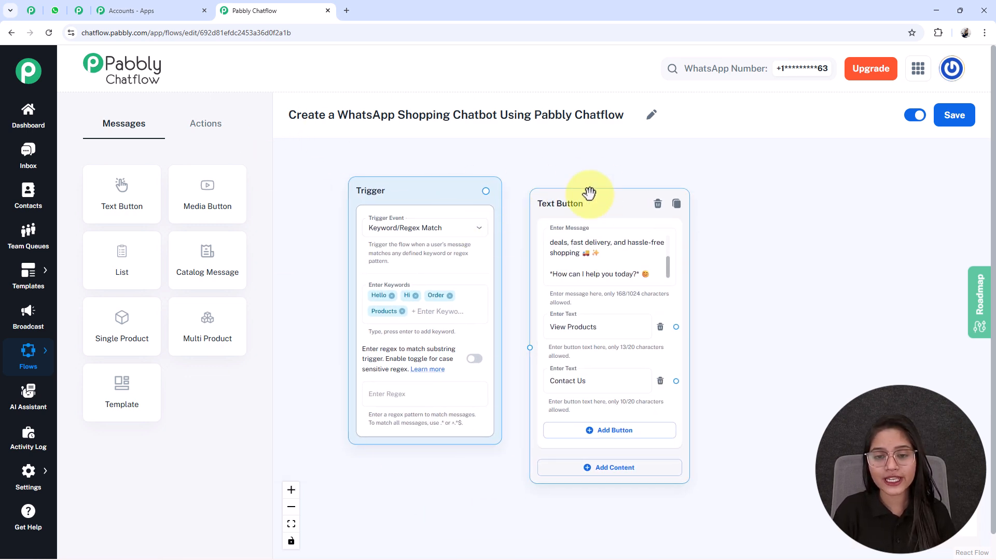
{"action": "left_click_drag", "start_coordinate": [589, 193], "coordinate": [584, 179]}
{"action": "left_click_drag", "start_coordinate": [486, 191], "coordinate": [524, 332]}
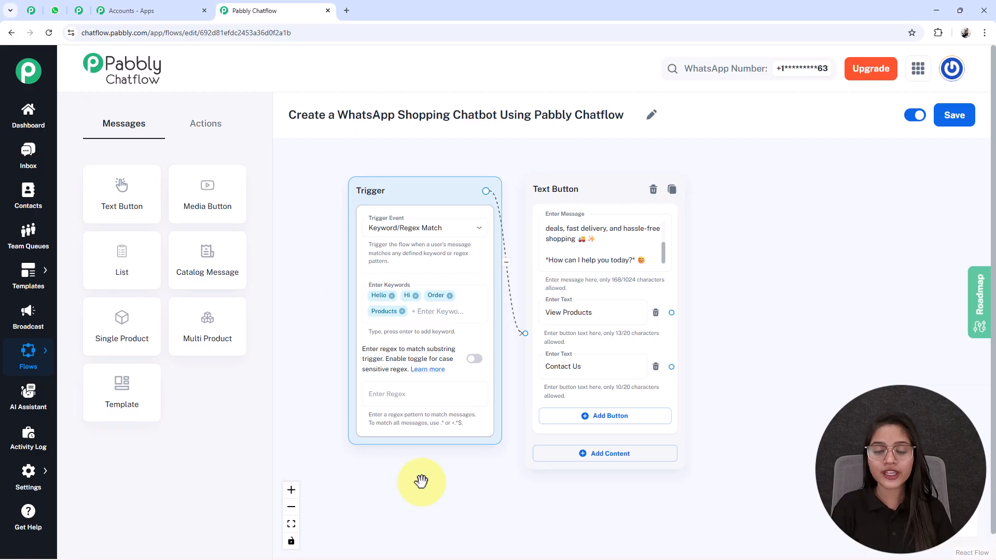
Step: Add a List message to the flow and place it on the far side of the Text Button message from the trigger
{"action": "left_click_drag", "start_coordinate": [751, 376], "coordinate": [634, 373]}
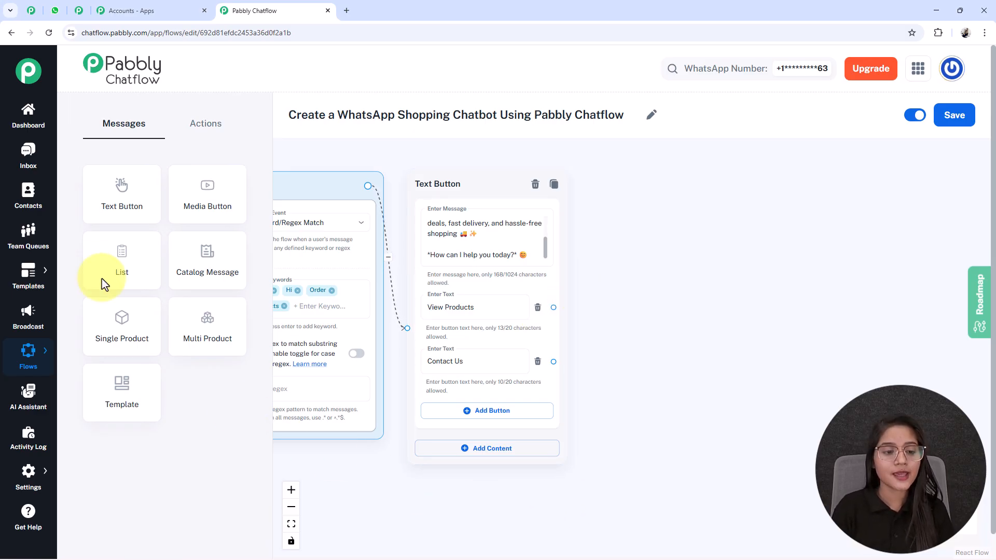
{"action": "left_click", "coordinate": [118, 269]}
{"action": "left_click_drag", "start_coordinate": [382, 296], "coordinate": [406, 154]}
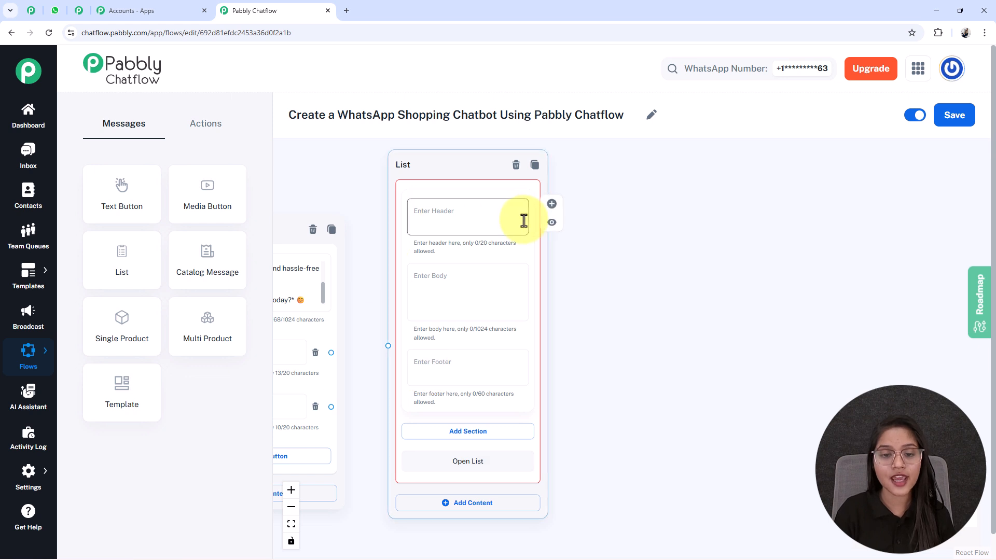
{"action": "left_click_drag", "start_coordinate": [487, 342], "coordinate": [498, 370]}
{"action": "left_click_drag", "start_coordinate": [613, 408], "coordinate": [607, 354]}
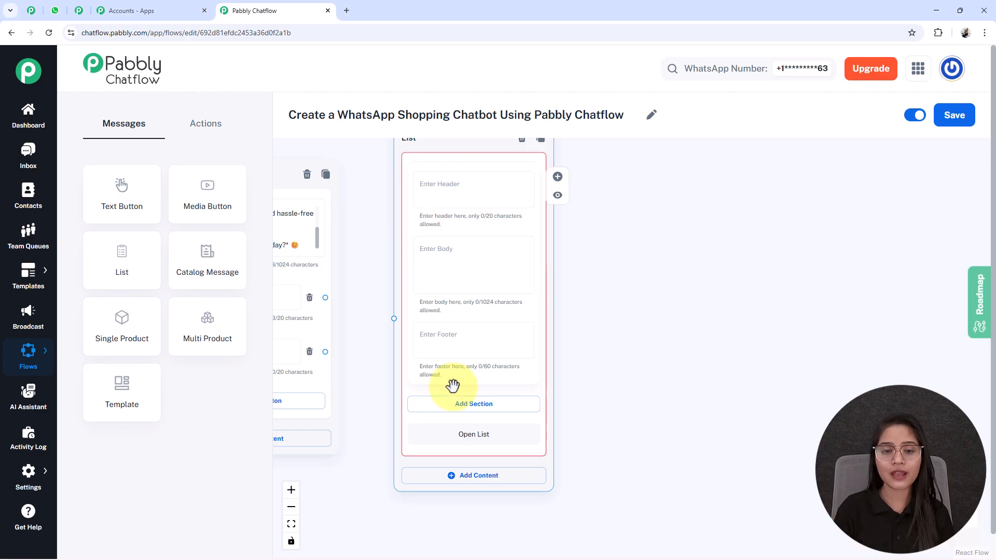
{"action": "left_click_drag", "start_coordinate": [597, 330], "coordinate": [680, 368]}
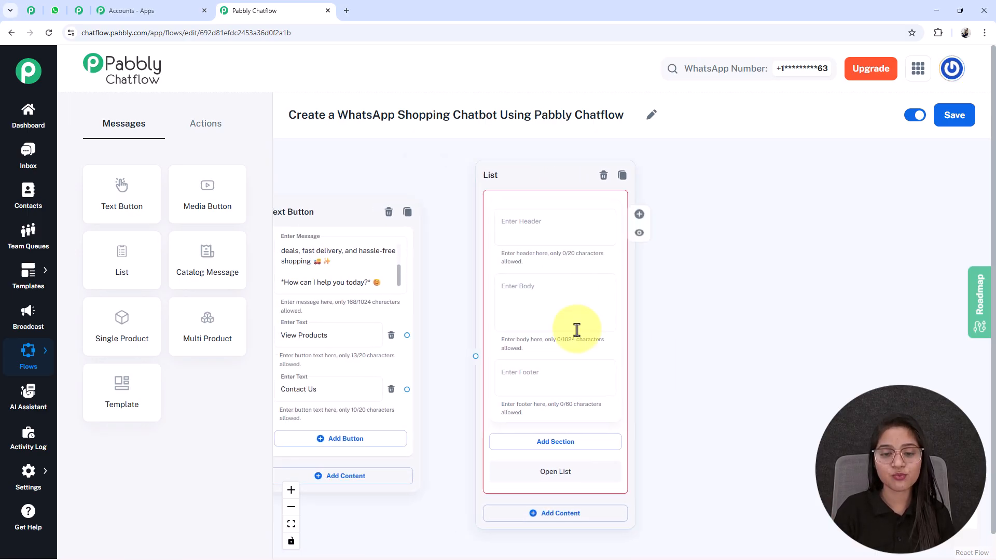
Step: Enter the List message body "*Here are some categories you can browse. Please choose the one you're interested in!* 🛒"
{"action": "scroll", "coordinate": [574, 329], "scroll_direction": "up", "scroll_amount": 3}
{"action": "left_click", "coordinate": [468, 273]}
{"action": "type", "text": "*Here are some categories you can browse. Please choose the one you're interested in!* 🛒"}
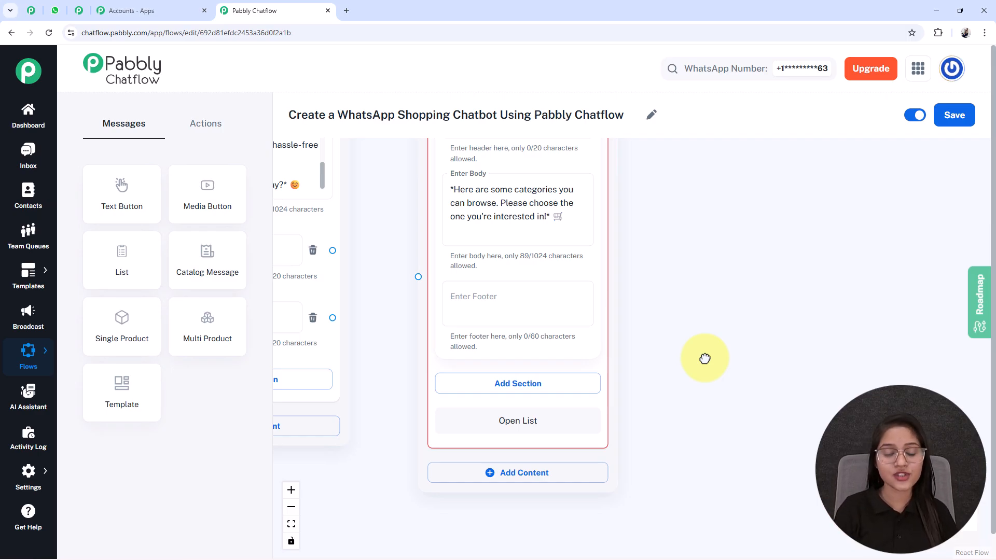
Step: Add a section titled "Product Category" to the List message
{"action": "left_click", "coordinate": [566, 386]}
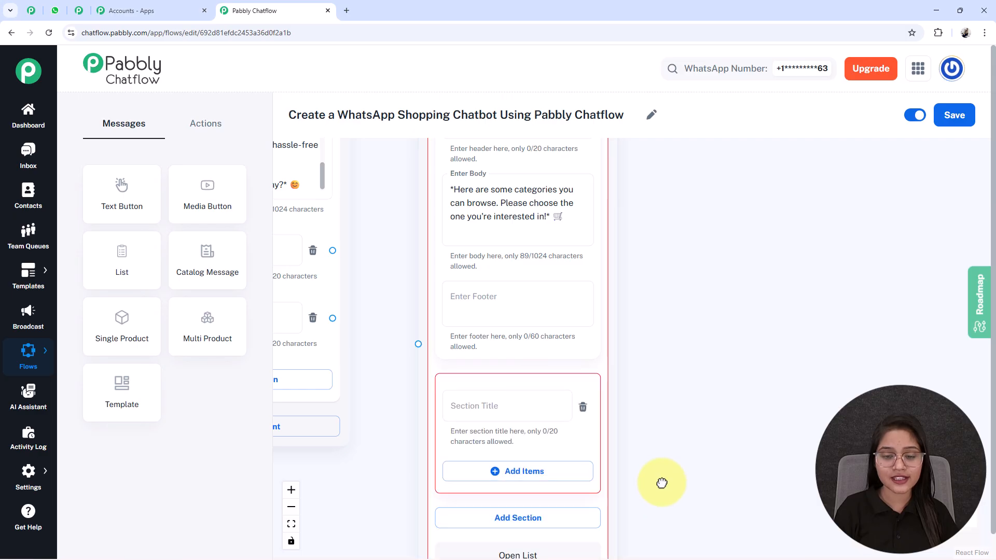
{"action": "left_click_drag", "start_coordinate": [660, 491], "coordinate": [664, 452]}
{"action": "left_click", "coordinate": [504, 370]}
{"action": "type", "text": "Category"}
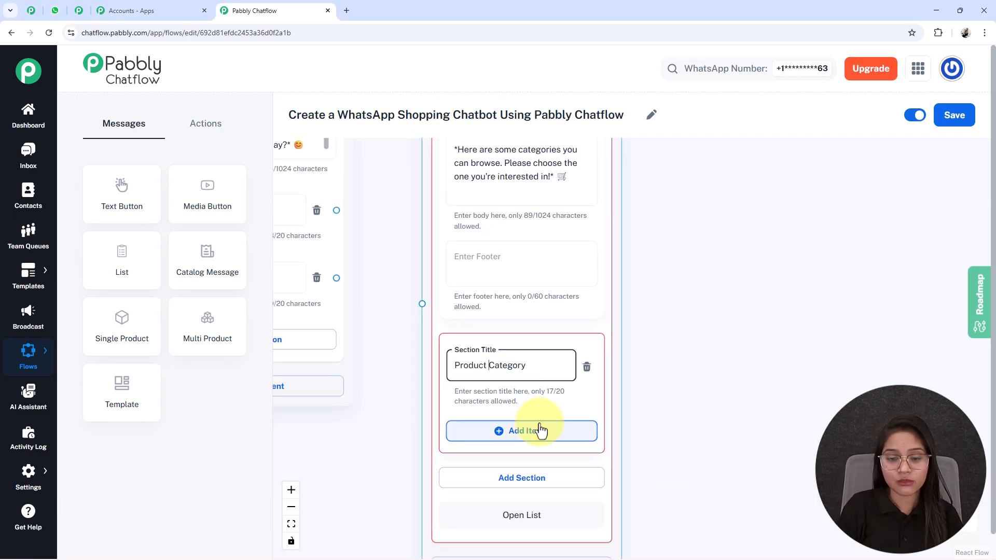
Step: Add two items to the Product Category section, titled "Fashion 👗" and "Home Decor 🏠"
{"action": "left_click_drag", "start_coordinate": [779, 456], "coordinate": [772, 352]}
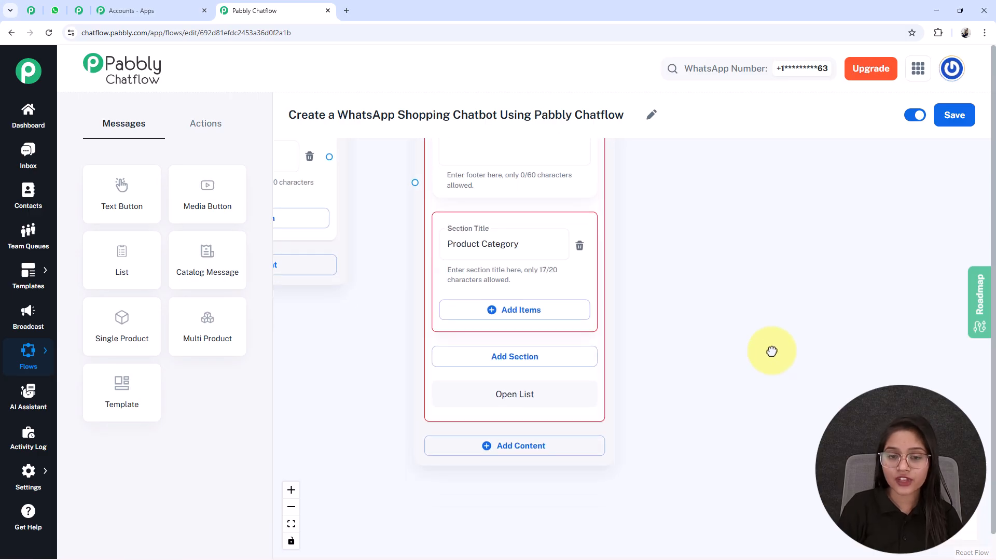
{"action": "left_click", "coordinate": [500, 310]}
{"action": "scroll", "coordinate": [659, 410], "scroll_direction": "down", "scroll_amount": 1}
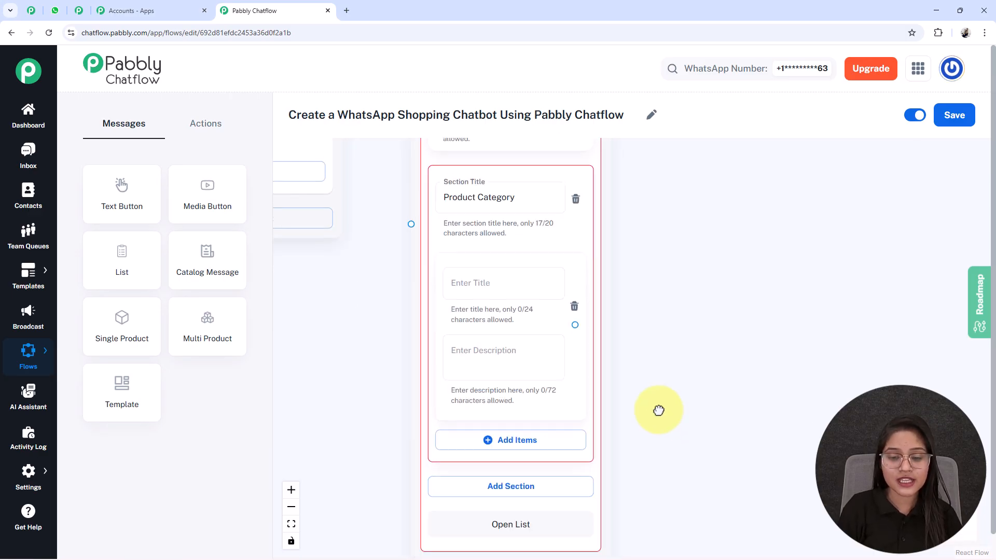
{"action": "left_click", "coordinate": [502, 431]}
{"action": "scroll", "coordinate": [667, 436], "scroll_direction": "down", "scroll_amount": 2}
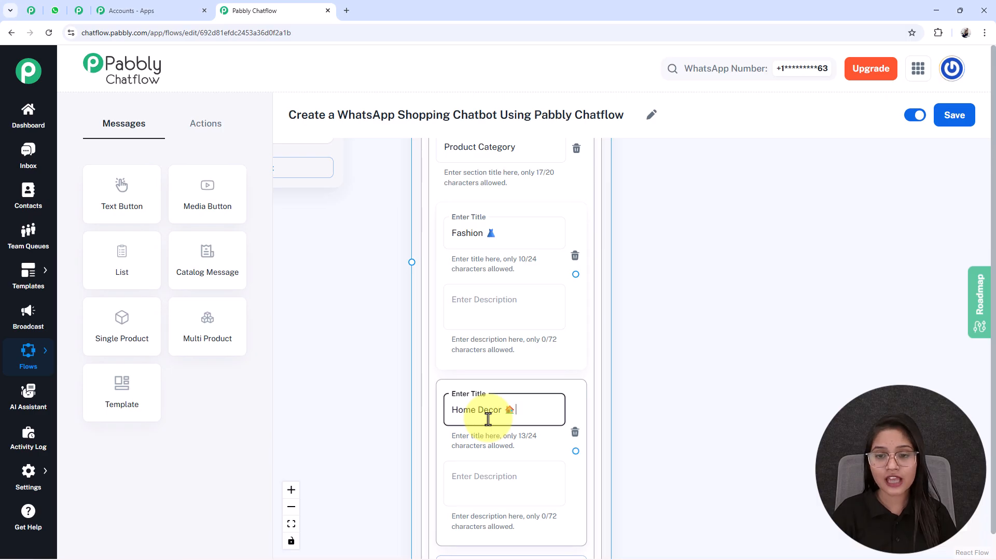
Step: Connect the welcome message's "View Products" button to the category List message
{"action": "scroll", "coordinate": [437, 392], "scroll_direction": "down", "scroll_amount": 3}
{"action": "left_click_drag", "start_coordinate": [415, 381], "coordinate": [486, 480]}
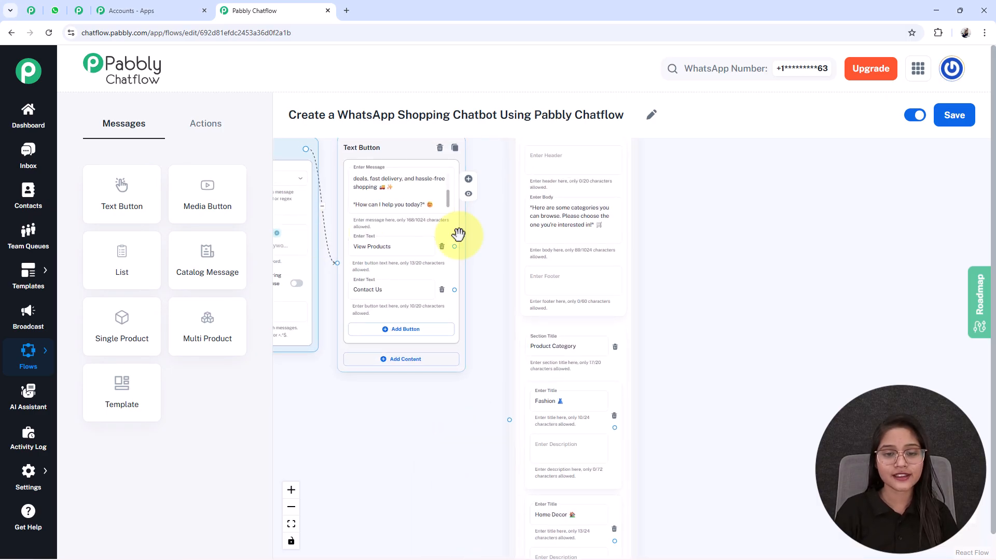
{"action": "left_click_drag", "start_coordinate": [453, 246], "coordinate": [510, 417]}
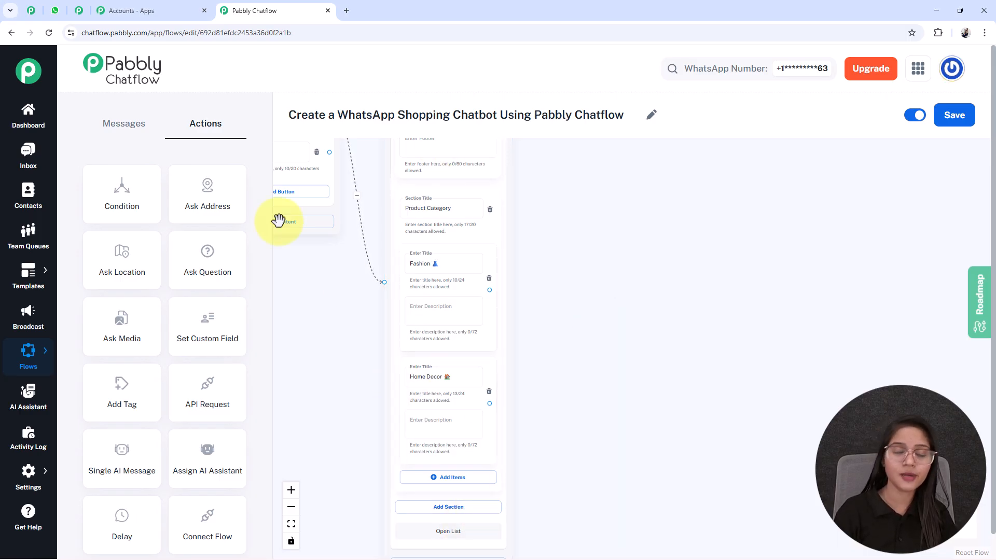
Step: Add a second List message to the flow and place it on the far side of the category list
{"action": "left_click", "coordinate": [125, 124]}
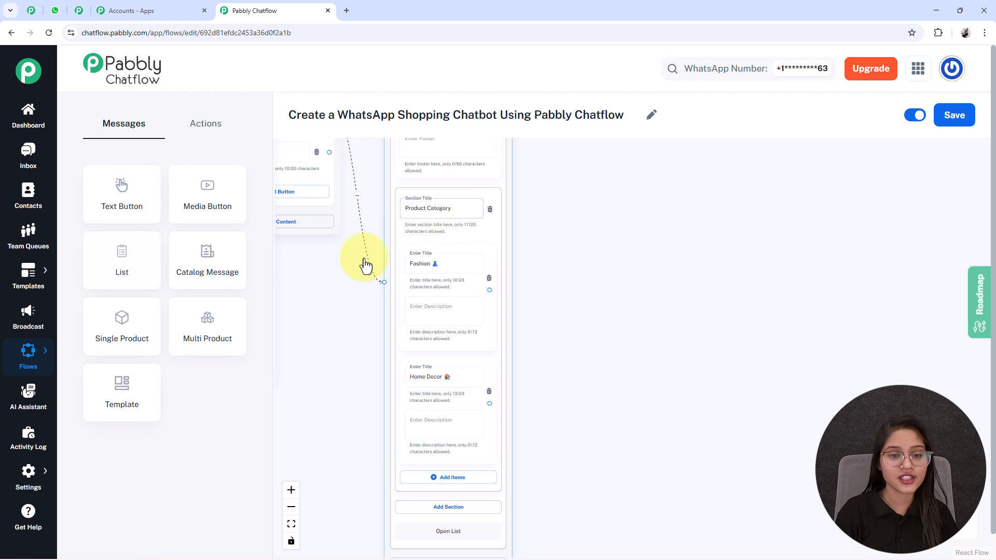
{"action": "left_click_drag", "start_coordinate": [561, 331], "coordinate": [647, 385]}
{"action": "scroll", "coordinate": [348, 363], "scroll_direction": "down", "scroll_amount": 1}
{"action": "left_click_drag", "start_coordinate": [338, 349], "coordinate": [667, 402]}
{"action": "scroll", "coordinate": [700, 399], "scroll_direction": "up", "scroll_amount": 3}
{"action": "left_click_drag", "start_coordinate": [774, 356], "coordinate": [733, 384]}
{"action": "scroll", "coordinate": [734, 384], "scroll_direction": "up", "scroll_amount": 3}
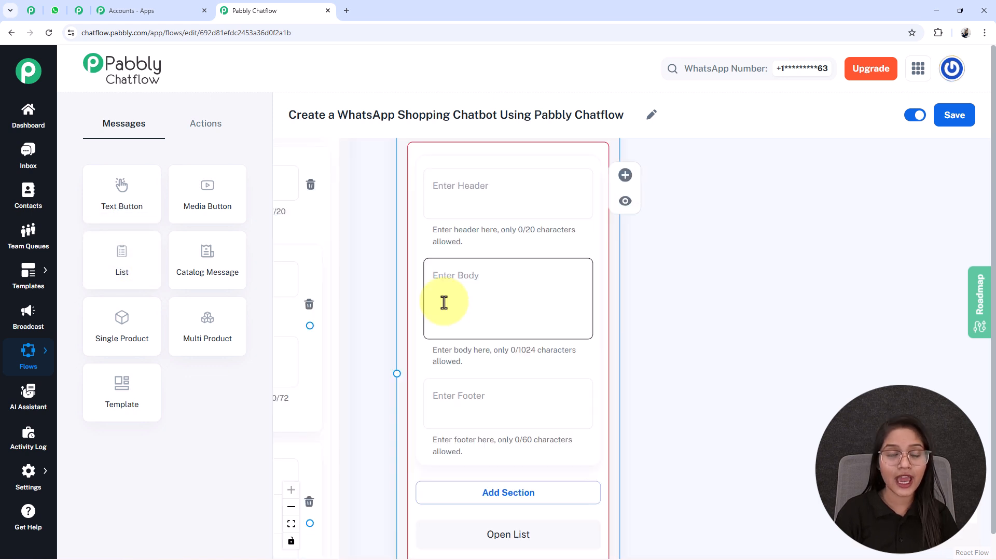
Step: Set the second list's body to "*Here are the products in the selected category. Which one would you like to order?*"
{"action": "left_click", "coordinate": [444, 303]}
{"action": "type", "text": "*Here are the products in the selected category. Which one would you like to order?*"}
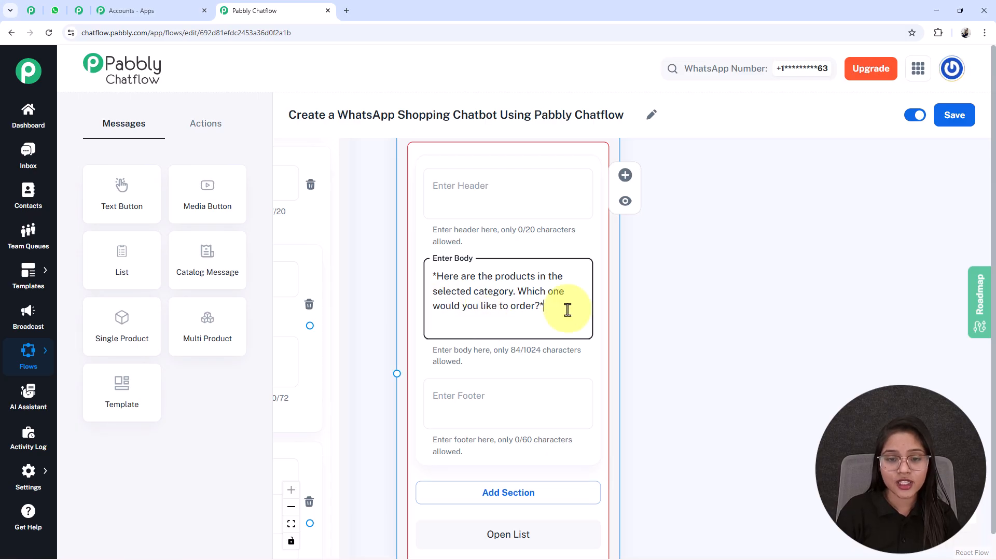
{"action": "left_click_drag", "start_coordinate": [656, 451], "coordinate": [686, 355]}
{"action": "left_click_drag", "start_coordinate": [773, 358], "coordinate": [853, 504]}
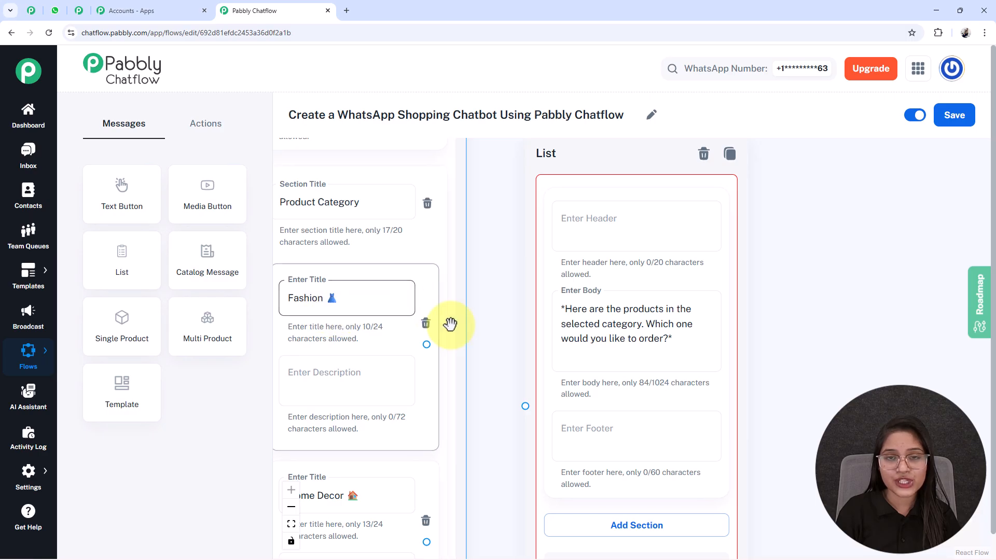
Step: Add a "Fashion Products" section with items Slim Fit Cotton Shirt (₹1,000), Floral Midi Dress (₹3,000) and Classic White Sneaker (₹5,000), using the prices as descriptions
{"action": "left_click_drag", "start_coordinate": [817, 475], "coordinate": [755, 315]}
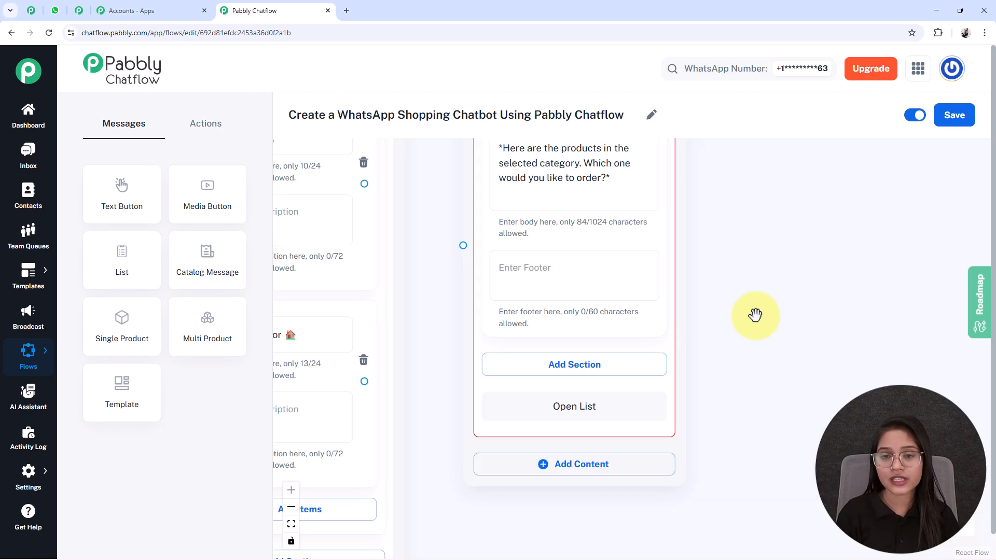
{"action": "left_click", "coordinate": [567, 367]}
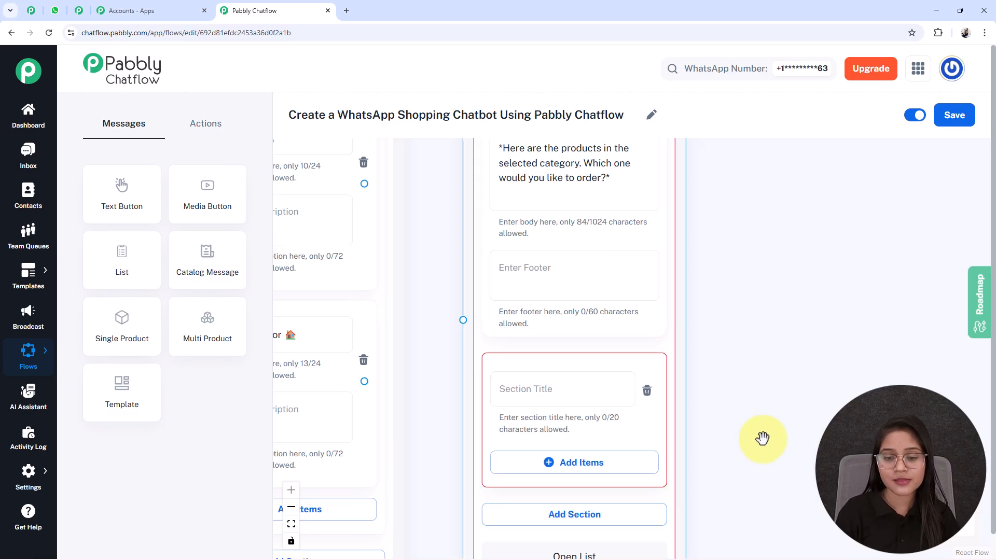
{"action": "left_click", "coordinate": [529, 313]}
{"action": "type", "text": "Fashion Products"}
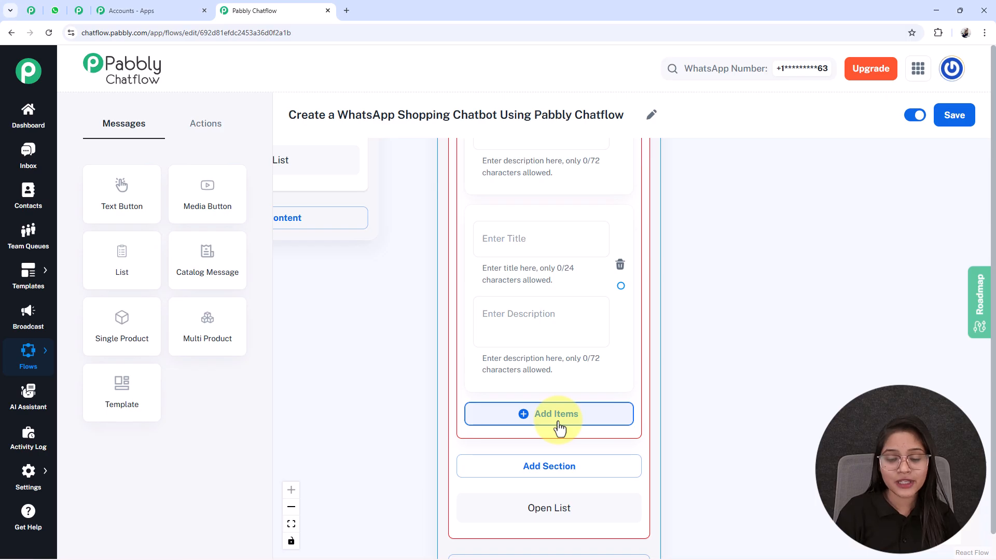
{"action": "left_click", "coordinate": [559, 425]}
{"action": "scroll", "coordinate": [561, 403], "scroll_direction": "down", "scroll_amount": 3}
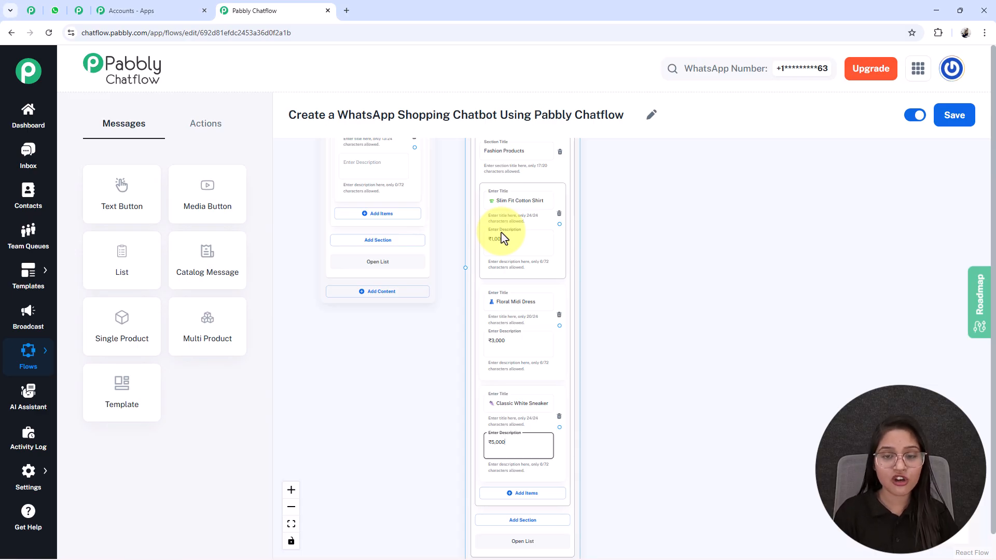
Step: Connect the category list's Fashion item to the Fashion Products list
{"action": "scroll", "coordinate": [503, 239], "scroll_direction": "up", "scroll_amount": 1}
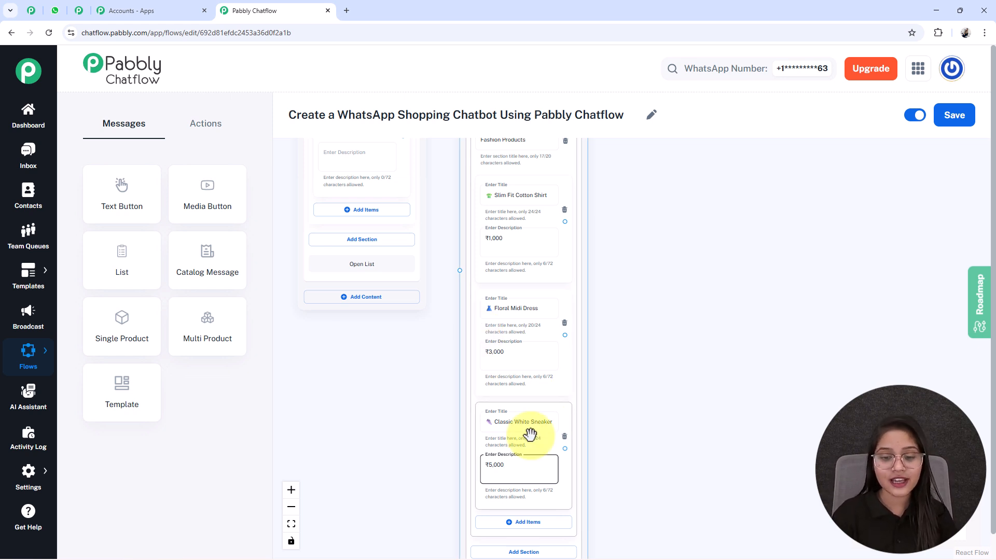
{"action": "scroll", "coordinate": [446, 389], "scroll_direction": "up", "scroll_amount": 10}
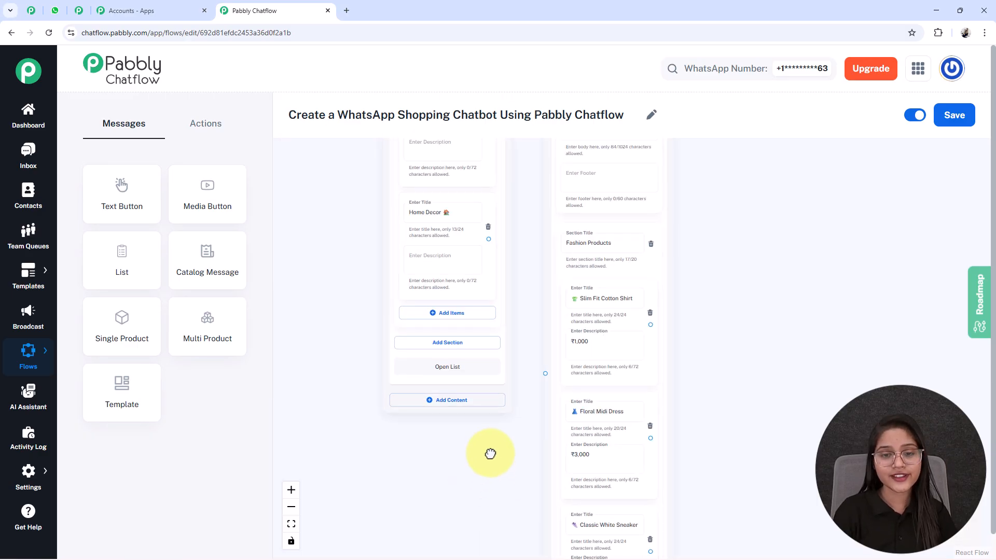
{"action": "left_click_drag", "start_coordinate": [478, 306], "coordinate": [534, 434]}
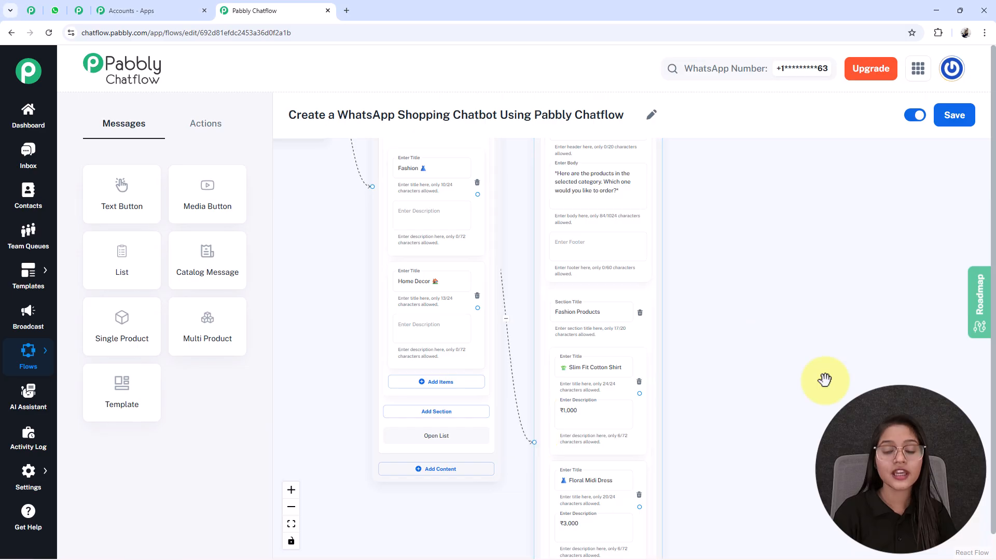
Step: Add a third List message with a "Home Decor Products" section offering Wax Candle, Canvas Painting and Indoor Plant Pot, with prices as descriptions
{"action": "scroll", "coordinate": [752, 353], "scroll_direction": "down", "scroll_amount": 2}
{"action": "left_click_drag", "start_coordinate": [743, 353], "coordinate": [655, 321]}
{"action": "left_click_drag", "start_coordinate": [507, 296], "coordinate": [505, 265]}
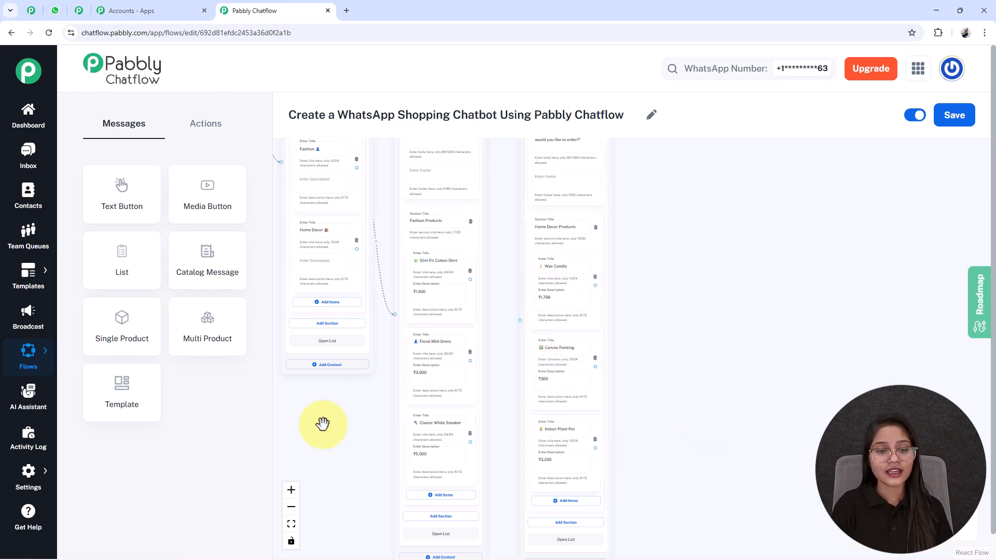
Step: Connect the category list's Home Decor item to the Home Decor Products list
{"action": "left_click_drag", "start_coordinate": [322, 423], "coordinate": [368, 456]}
{"action": "left_click_drag", "start_coordinate": [402, 281], "coordinate": [565, 353]}
{"action": "scroll", "coordinate": [497, 226], "scroll_direction": "down", "scroll_amount": 3}
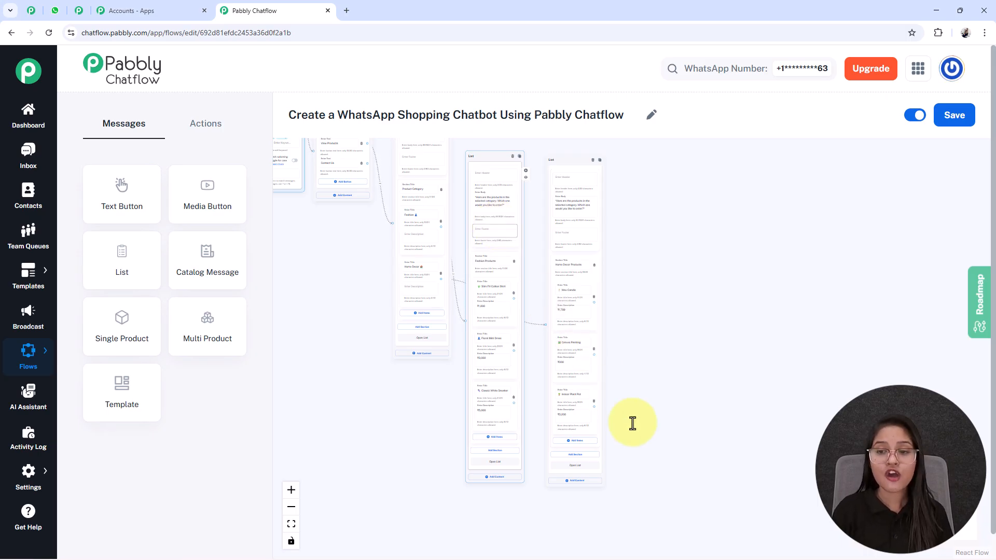
Step: Add a Set Custom Field action beyond the product lists and move the Home Decor Products list further down the canvas
{"action": "left_click", "coordinate": [204, 136]}
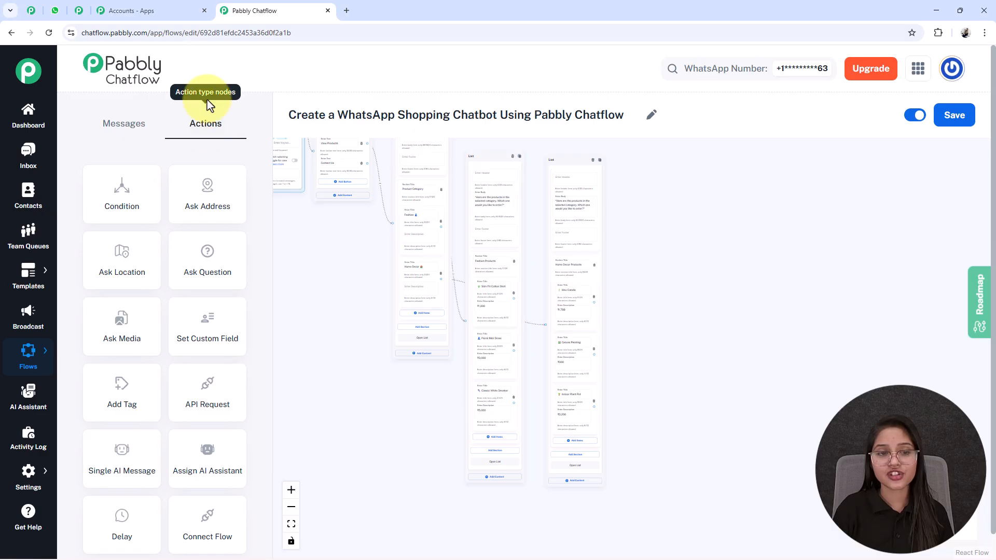
{"action": "left_click_drag", "start_coordinate": [210, 329], "coordinate": [308, 314]}
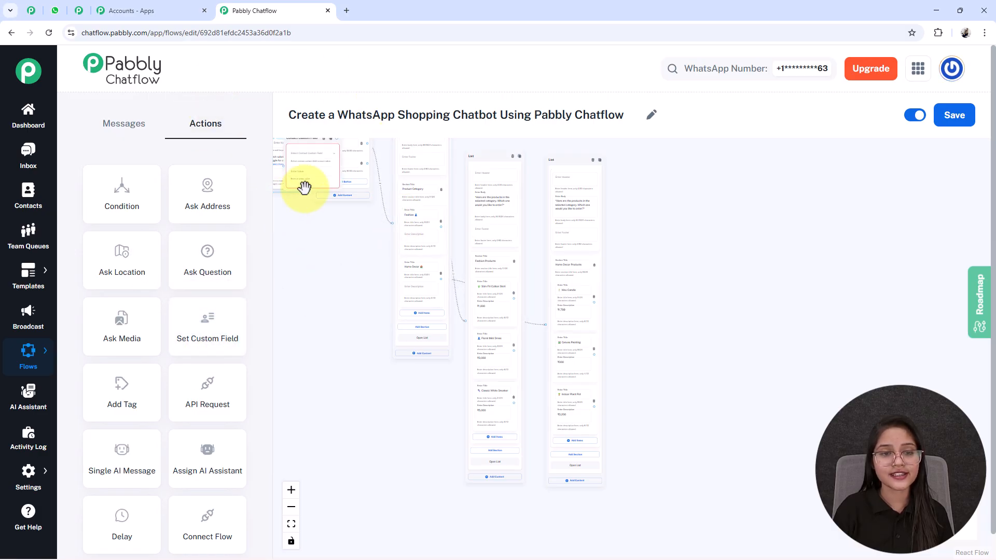
{"action": "left_click_drag", "start_coordinate": [303, 187], "coordinate": [663, 331]}
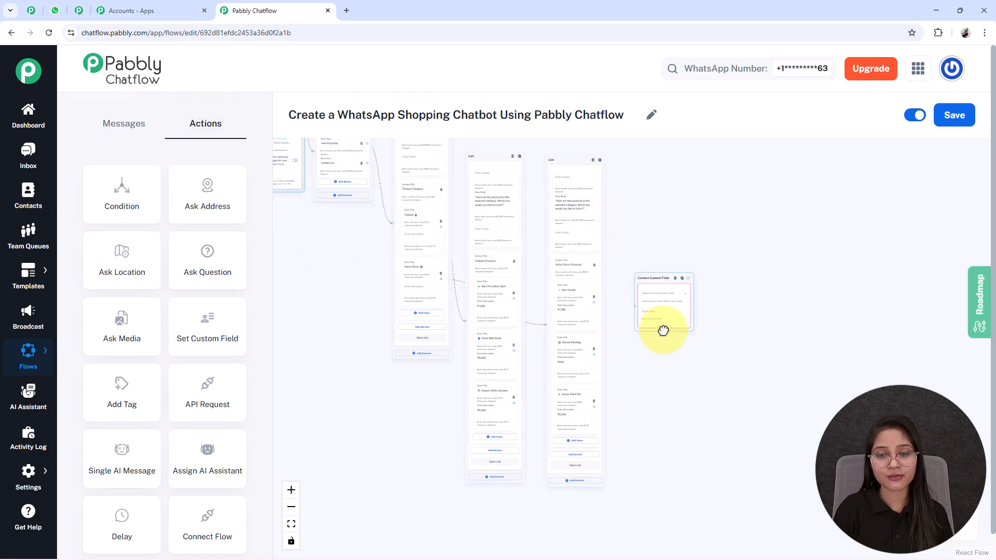
{"action": "left_click_drag", "start_coordinate": [565, 166], "coordinate": [581, 460]}
Step: Choose ProductType as the contact custom field that stores the action's value
{"action": "scroll", "coordinate": [655, 312], "scroll_direction": "up", "scroll_amount": 9}
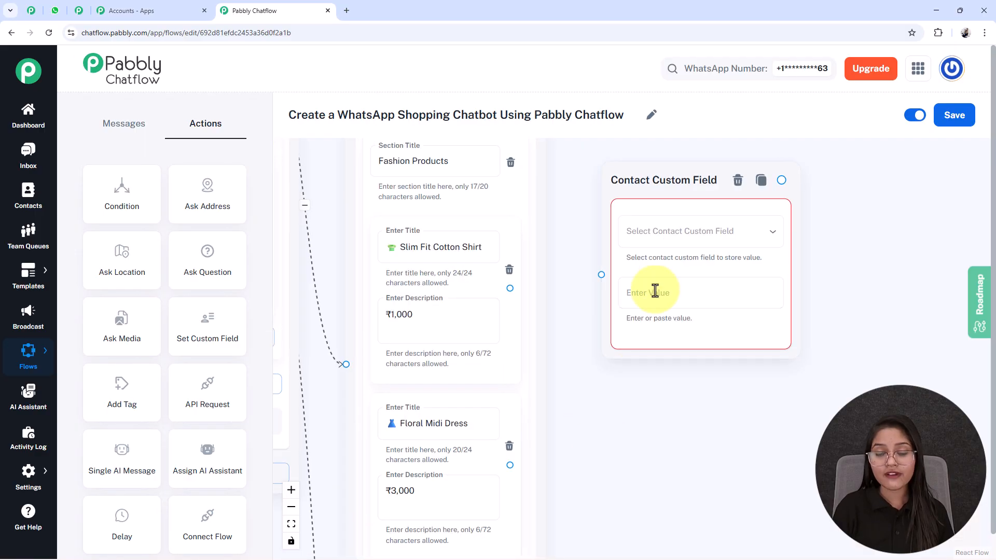
{"action": "left_click", "coordinate": [690, 238]}
{"action": "scroll", "coordinate": [657, 434], "scroll_direction": "down", "scroll_amount": 4}
{"action": "scroll", "coordinate": [656, 433], "scroll_direction": "up", "scroll_amount": 3}
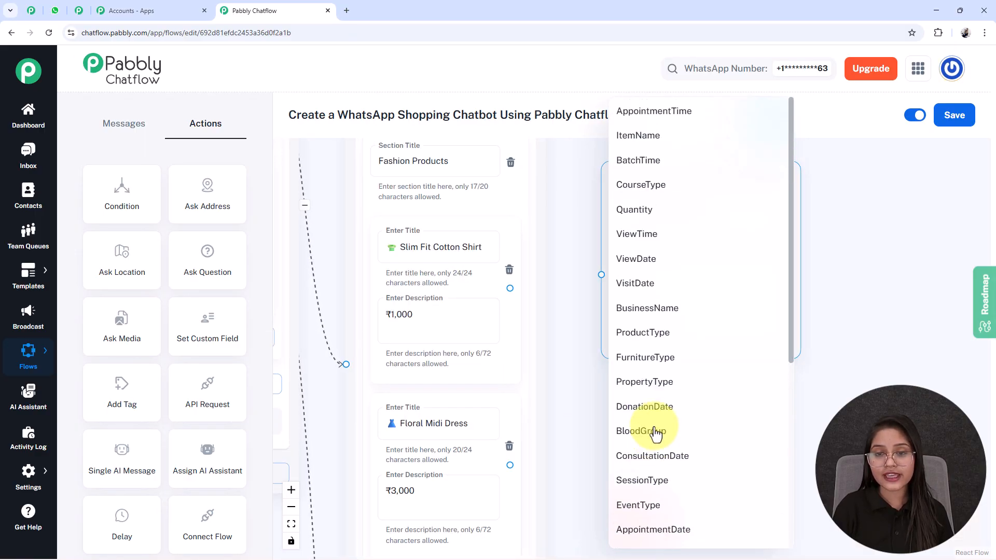
{"action": "left_click", "coordinate": [661, 338]}
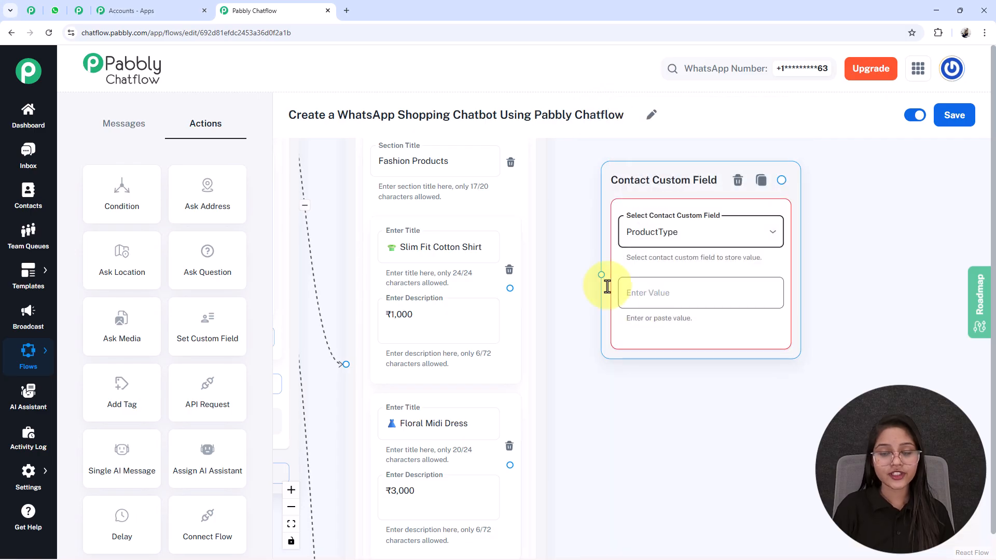
Step: Copy the Slim Fit Cotton Shirt item's title, emoji included, into the custom field action's value
{"action": "triple_click", "coordinate": [415, 252]}
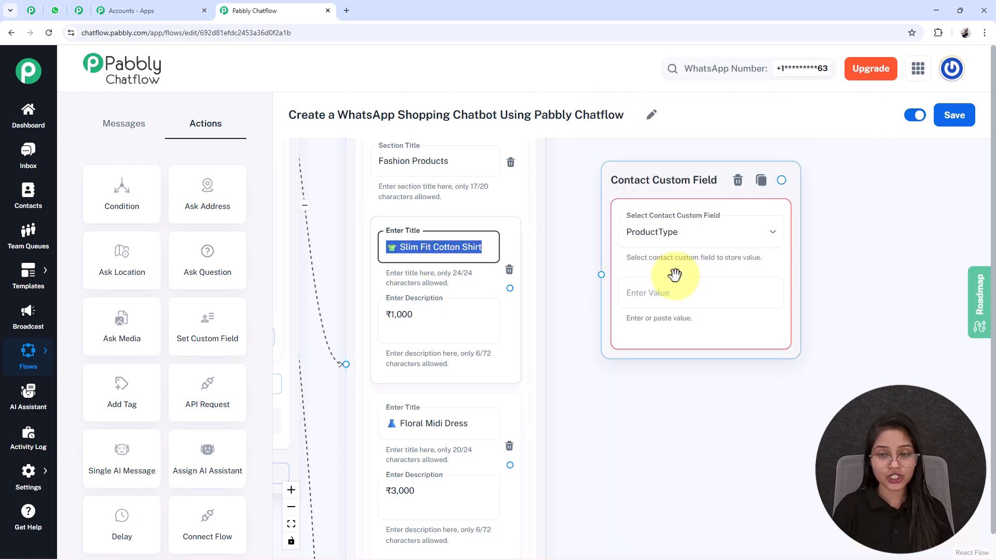
{"action": "left_click", "coordinate": [663, 293]}
{"action": "type", "text": "👕 Slim Fit Cotton Shirt"}
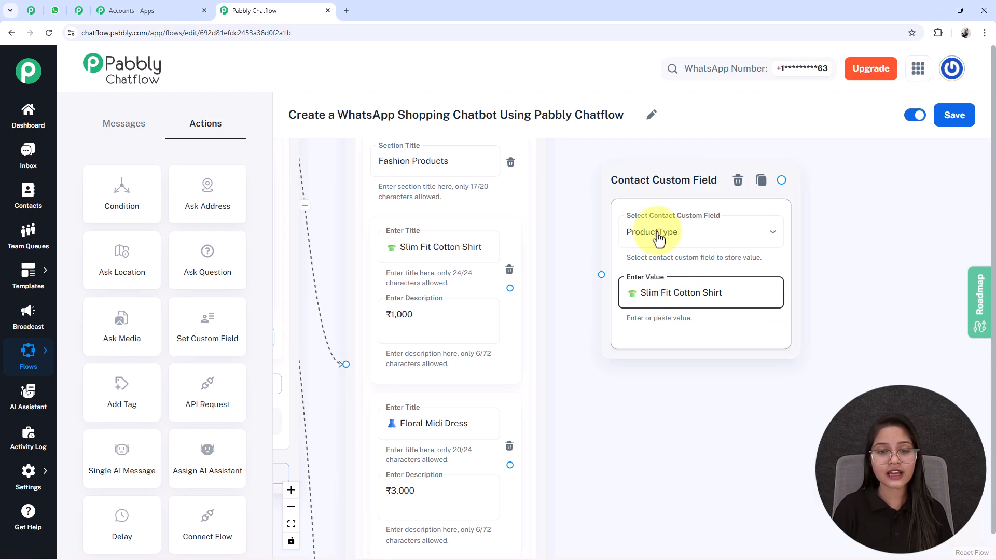
Step: Connect the Slim Fit Cotton Shirt item to the Contact Custom Field action and save the flow
{"action": "left_click", "coordinate": [441, 255]}
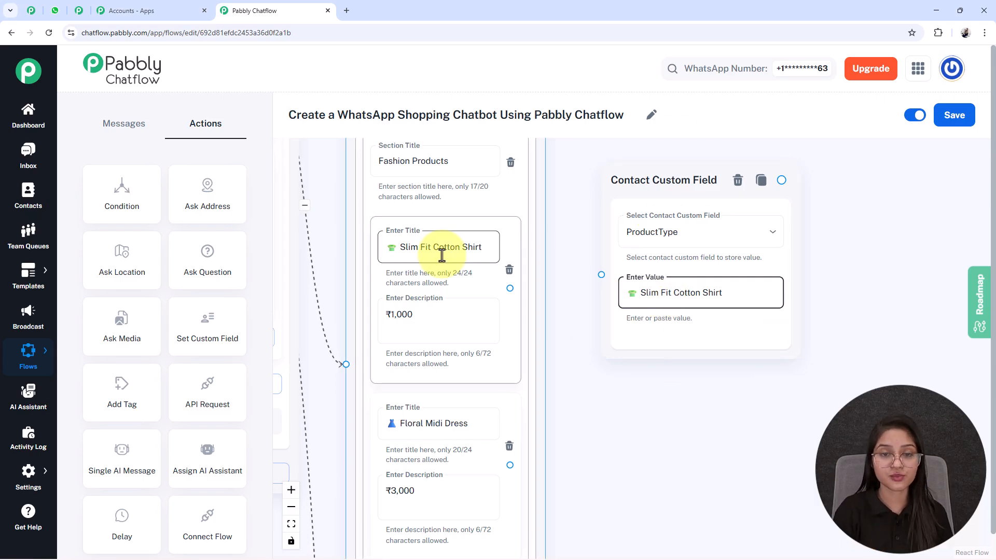
{"action": "left_click_drag", "start_coordinate": [509, 289], "coordinate": [602, 275]}
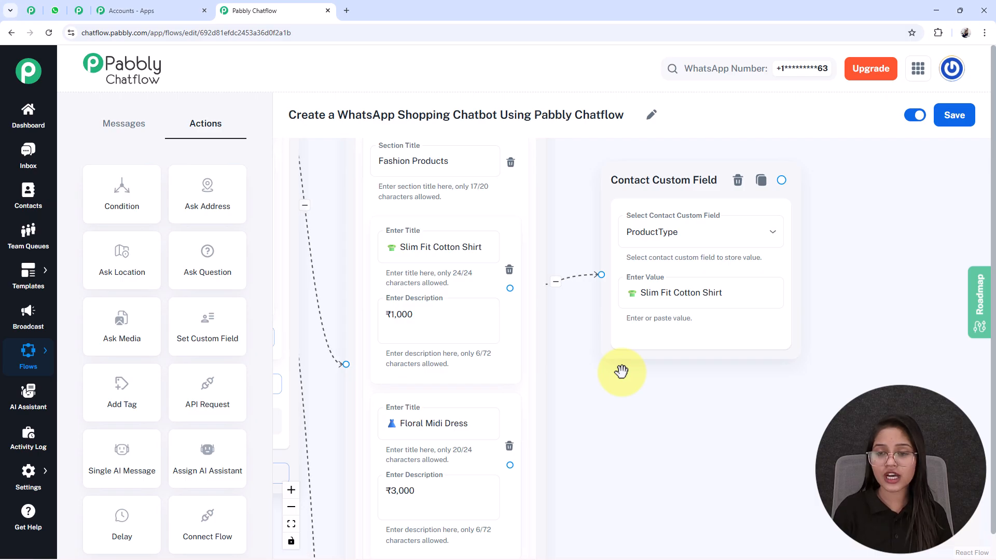
{"action": "left_click", "coordinate": [954, 114]}
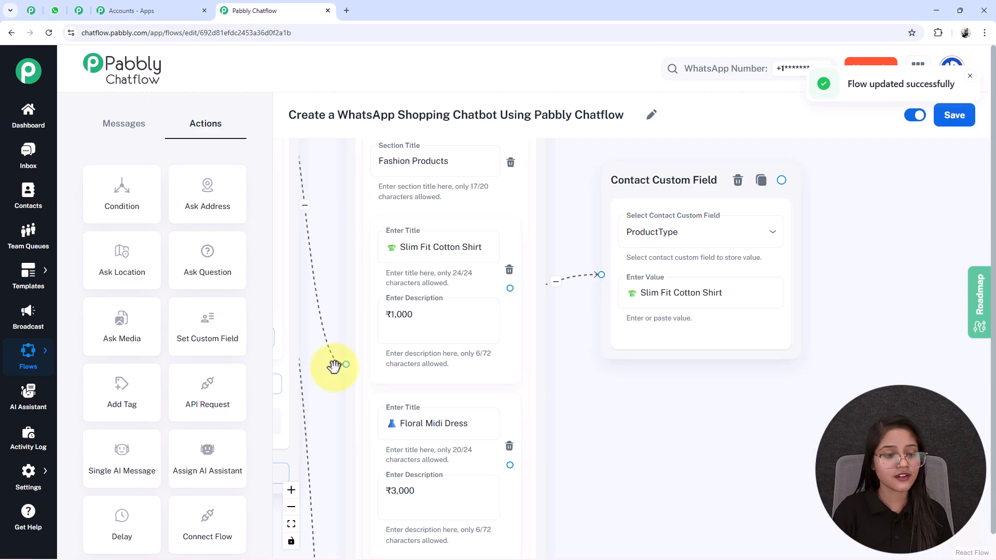
Step: Open the Contact Custom Fields settings page in a new browser tab
{"action": "left_click", "coordinate": [28, 481]}
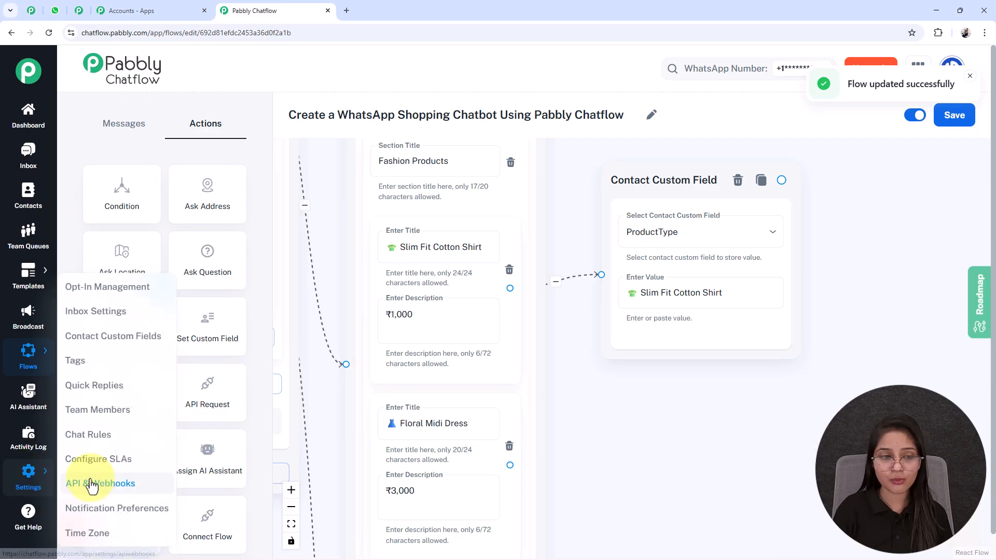
{"action": "right_click", "coordinate": [108, 344]}
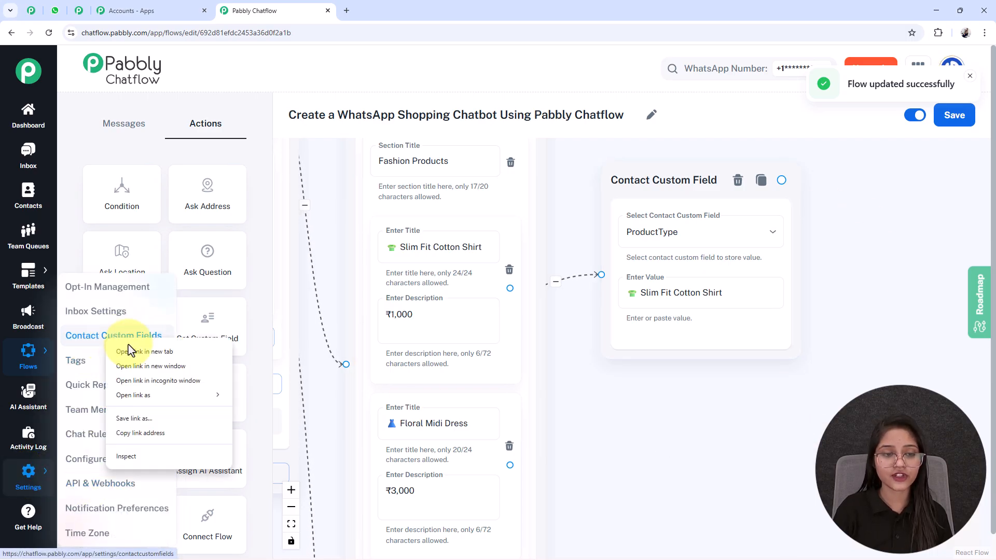
{"action": "left_click", "coordinate": [139, 353]}
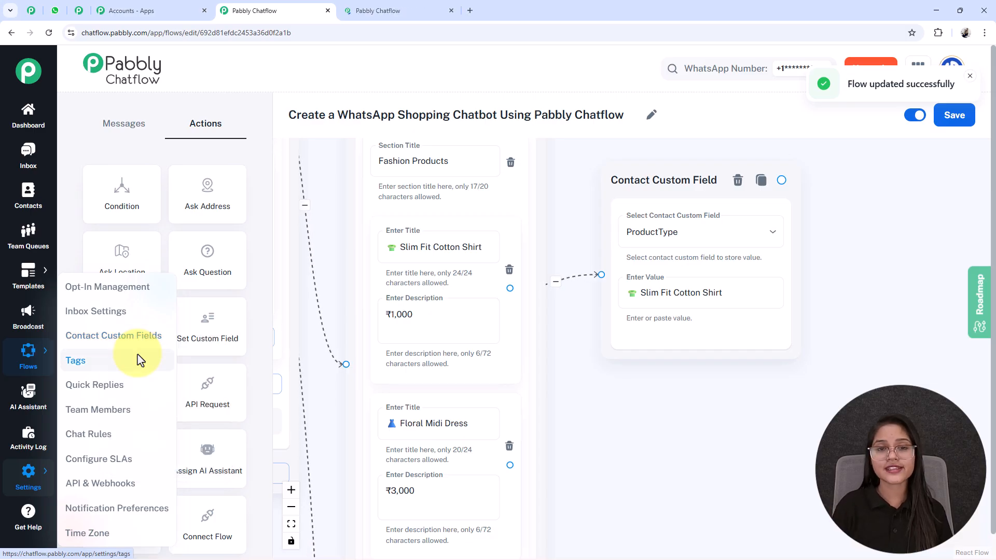
Step: Add an empty row for a new field at the end of the Contact Custom Fields list
{"action": "left_click", "coordinate": [375, 11]}
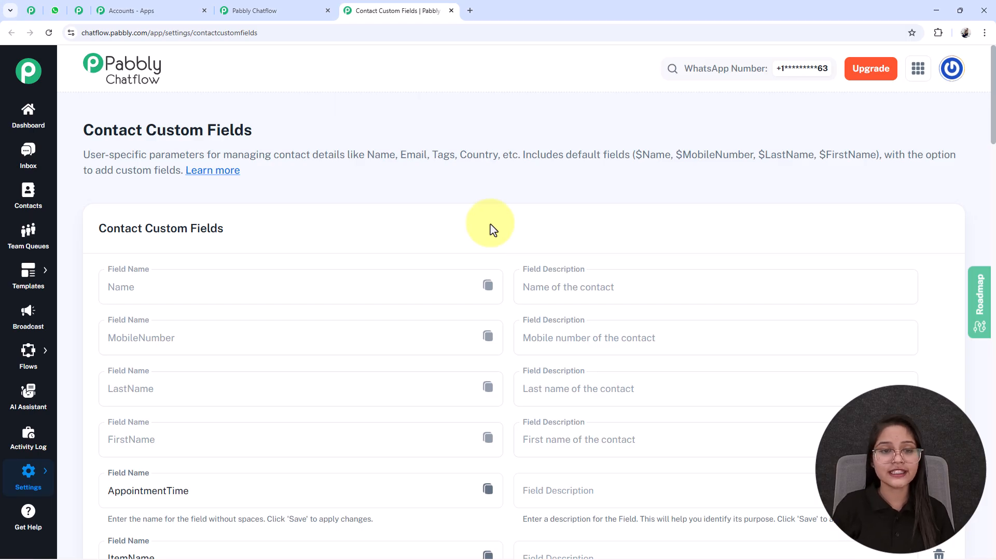
{"action": "scroll", "coordinate": [492, 228], "scroll_direction": "down", "scroll_amount": 10}
{"action": "scroll", "coordinate": [492, 247], "scroll_direction": "down", "scroll_amount": 7}
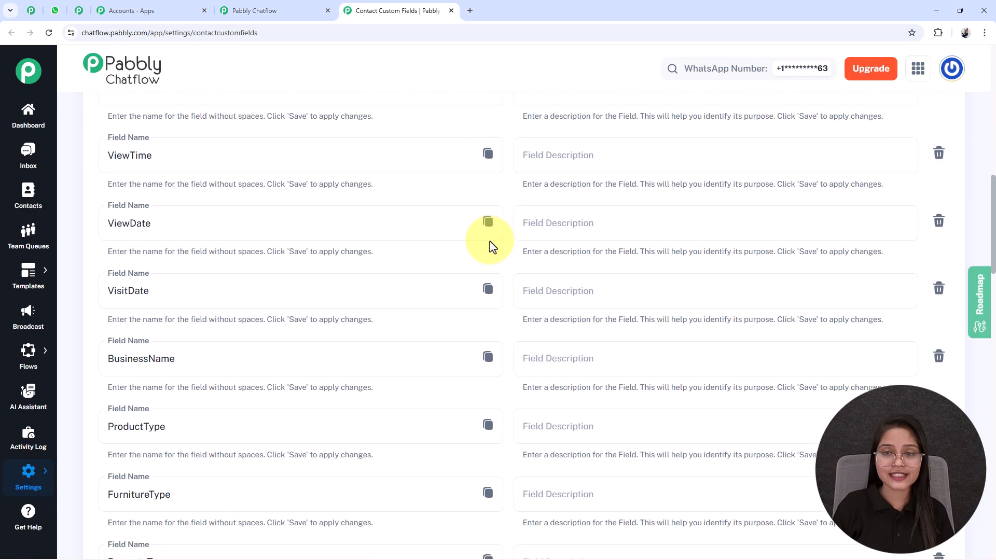
{"action": "scroll", "coordinate": [489, 241], "scroll_direction": "down", "scroll_amount": 19}
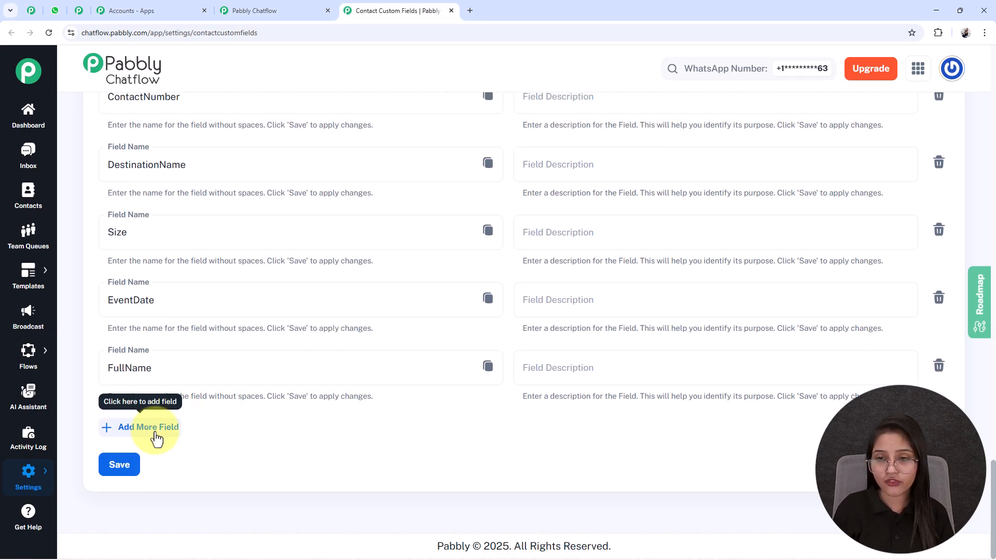
{"action": "left_click", "coordinate": [156, 439]}
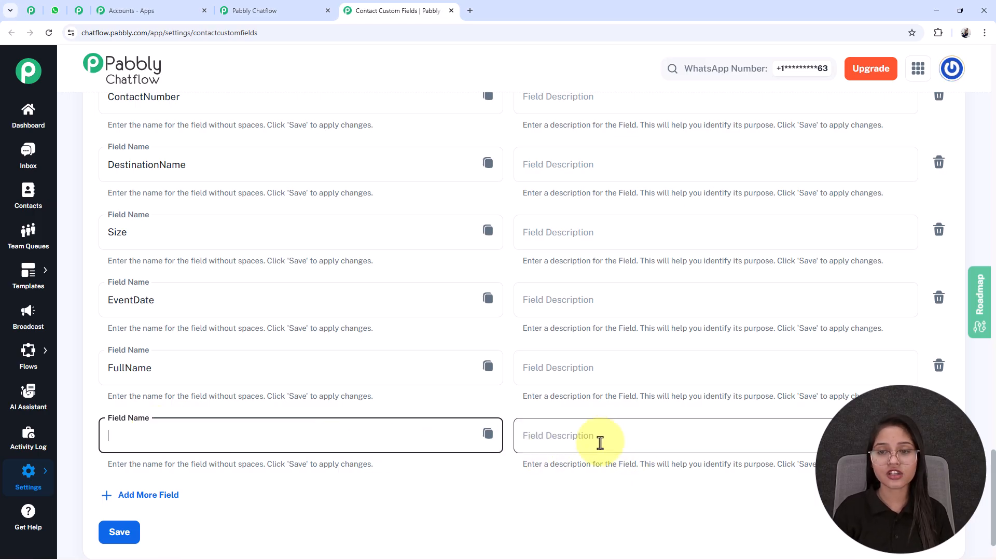
Step: Find the ProductType entry among the contact custom fields, then close the settings page to return to the flow
{"action": "scroll", "coordinate": [474, 322], "scroll_direction": "up", "scroll_amount": 15}
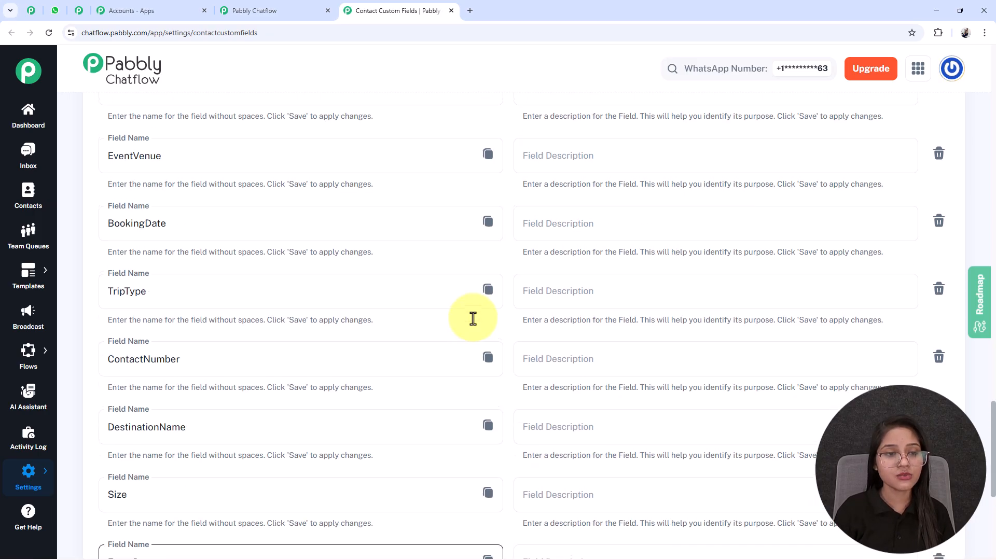
{"action": "scroll", "coordinate": [176, 260], "scroll_direction": "up", "scroll_amount": 10}
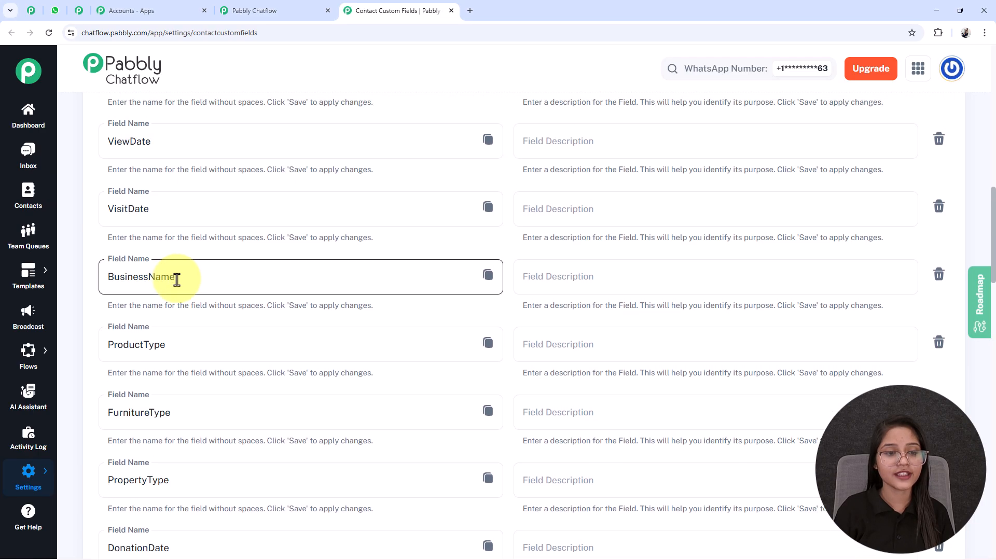
{"action": "left_click_drag", "start_coordinate": [197, 352], "coordinate": [81, 358]}
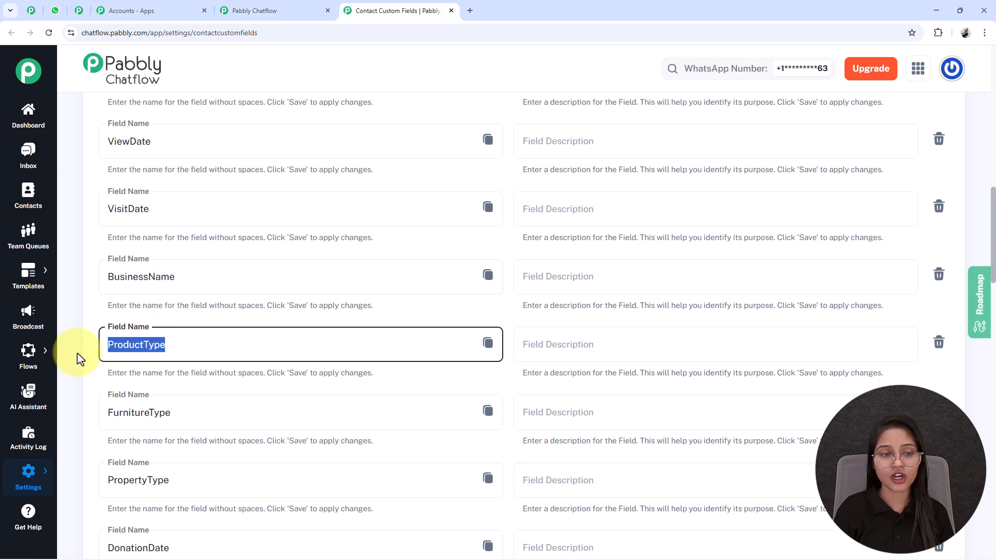
{"action": "left_click", "coordinate": [452, 10]}
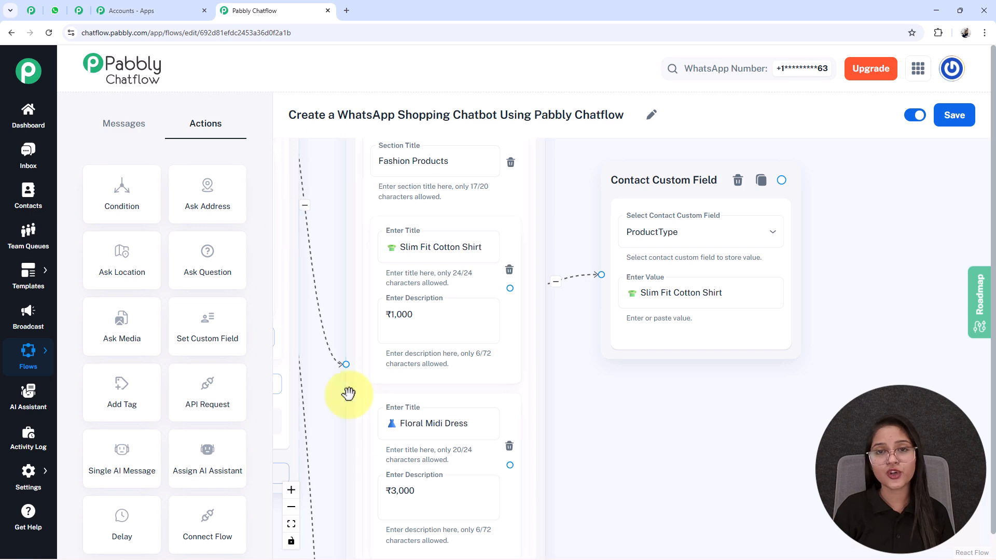
Step: Review the Slim Fit Cotton Shirt's custom field action and the other product lists in the flow
{"action": "left_click_drag", "start_coordinate": [745, 431], "coordinate": [600, 414]}
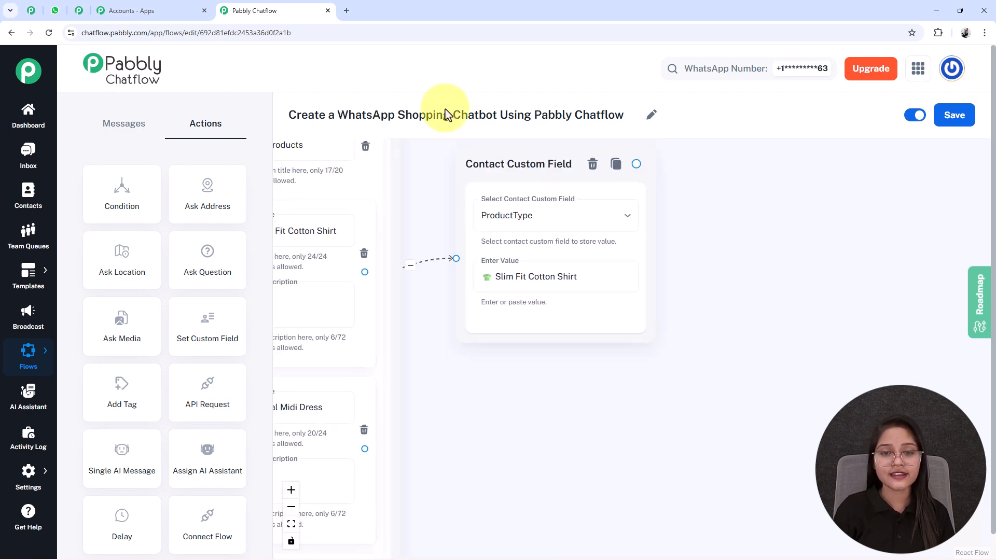
{"action": "left_click_drag", "start_coordinate": [604, 454], "coordinate": [732, 459]}
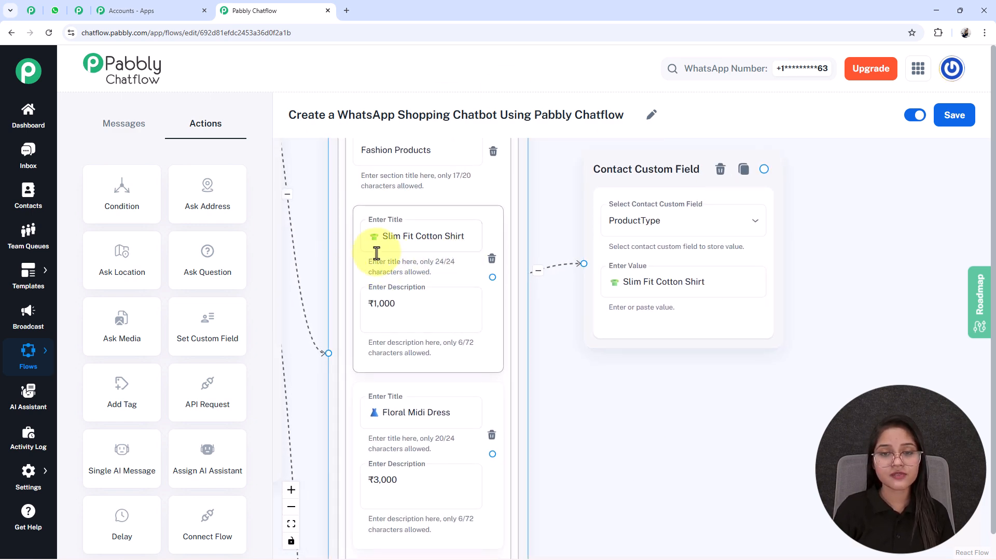
{"action": "scroll", "coordinate": [562, 307], "scroll_direction": "down", "scroll_amount": 5}
{"action": "scroll", "coordinate": [542, 272], "scroll_direction": "down", "scroll_amount": 3}
{"action": "left_click_drag", "start_coordinate": [556, 387], "coordinate": [555, 220]}
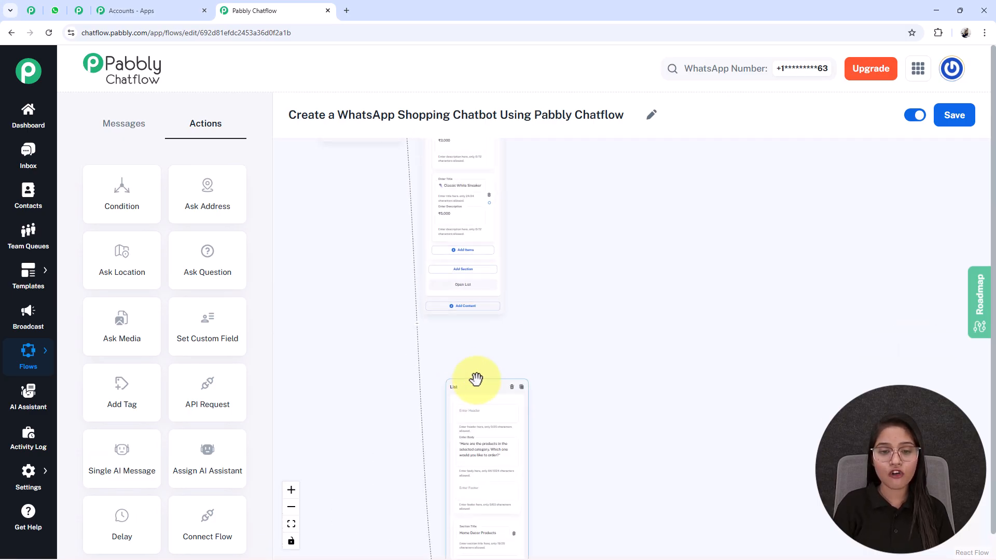
{"action": "scroll", "coordinate": [461, 363], "scroll_direction": "down", "scroll_amount": 2}
{"action": "scroll", "coordinate": [576, 325], "scroll_direction": "down", "scroll_amount": 3}
{"action": "scroll", "coordinate": [578, 275], "scroll_direction": "down", "scroll_amount": 2}
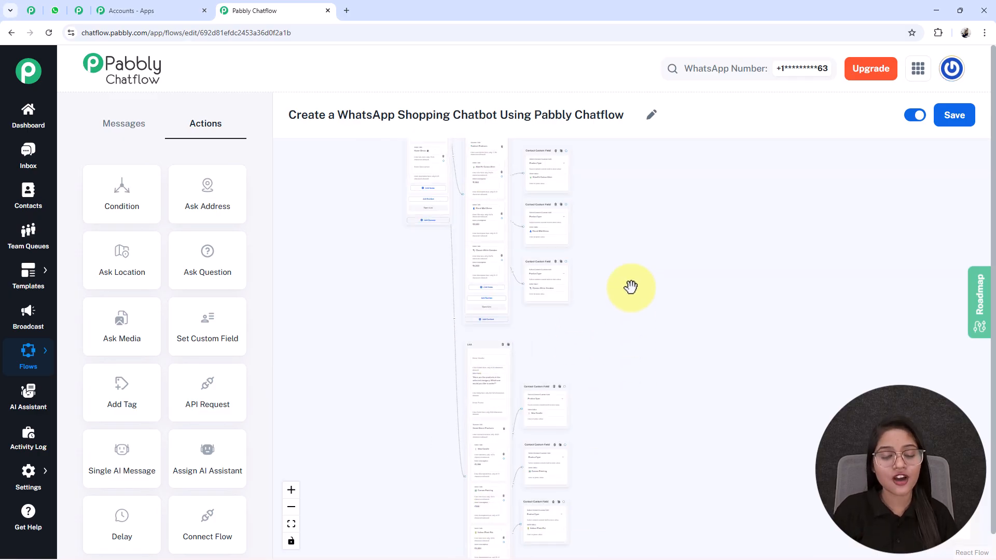
Step: Check the field and value stored by the Contact Custom Field actions of the Home Decor and Fashion products
{"action": "scroll", "coordinate": [631, 288], "scroll_direction": "up", "scroll_amount": 6}
{"action": "left_click_drag", "start_coordinate": [614, 271], "coordinate": [710, 355]}
{"action": "mouse_move", "coordinate": [537, 390]}
{"action": "left_mouse_down"}
{"action": "mouse_move", "coordinate": [529, 281]}
{"action": "mouse_move", "coordinate": [540, 98]}
{"action": "left_mouse_up"}
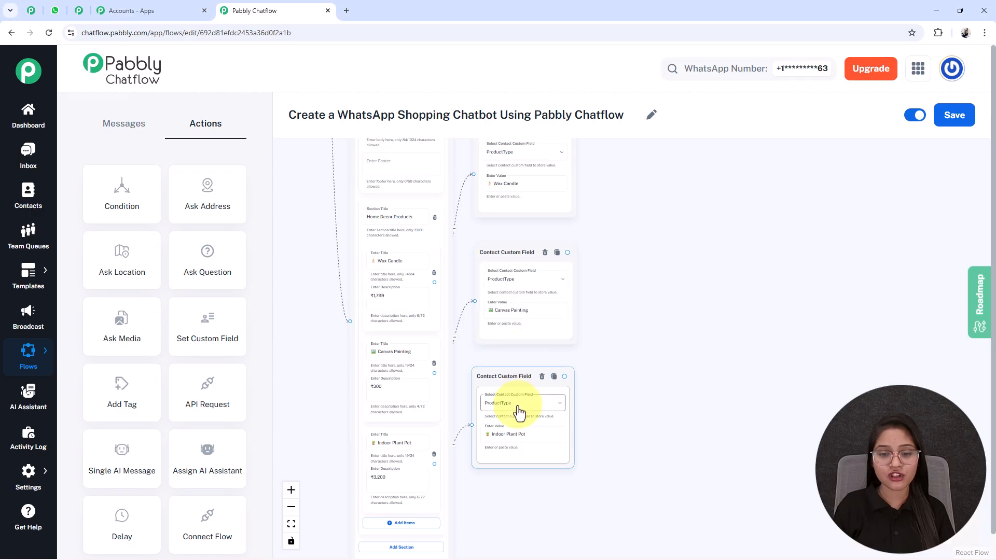
{"action": "scroll", "coordinate": [547, 420], "scroll_direction": "up", "scroll_amount": 2}
{"action": "scroll", "coordinate": [548, 421], "scroll_direction": "up", "scroll_amount": 2}
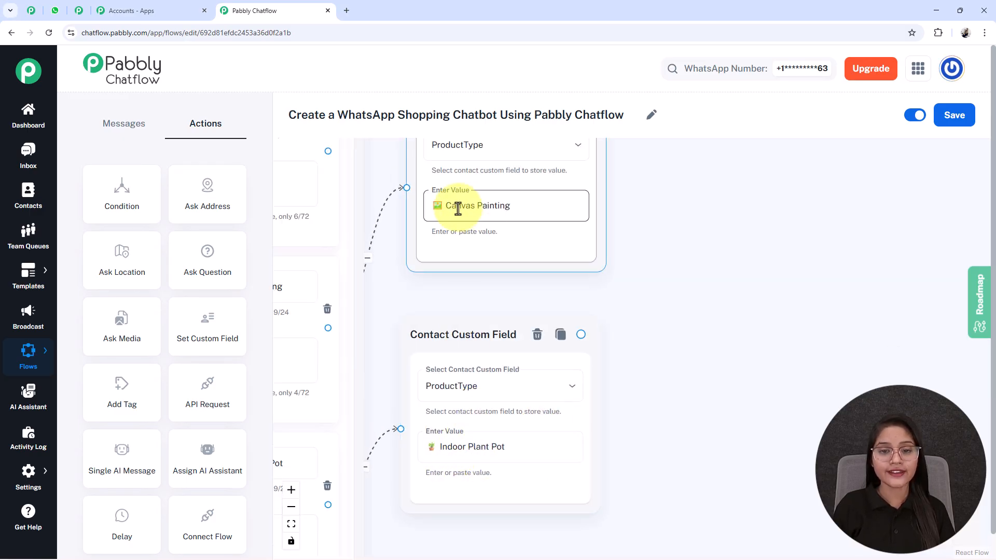
{"action": "left_click_drag", "start_coordinate": [628, 233], "coordinate": [651, 483]}
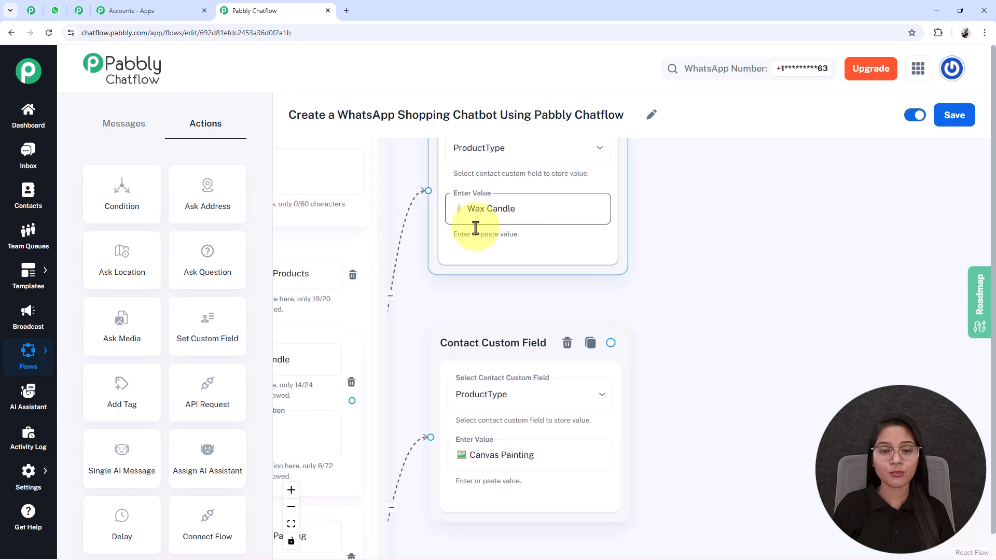
{"action": "left_click_drag", "start_coordinate": [434, 307], "coordinate": [468, 397]}
{"action": "left_click_drag", "start_coordinate": [443, 149], "coordinate": [386, 431]}
{"action": "left_click_drag", "start_coordinate": [421, 223], "coordinate": [511, 414]}
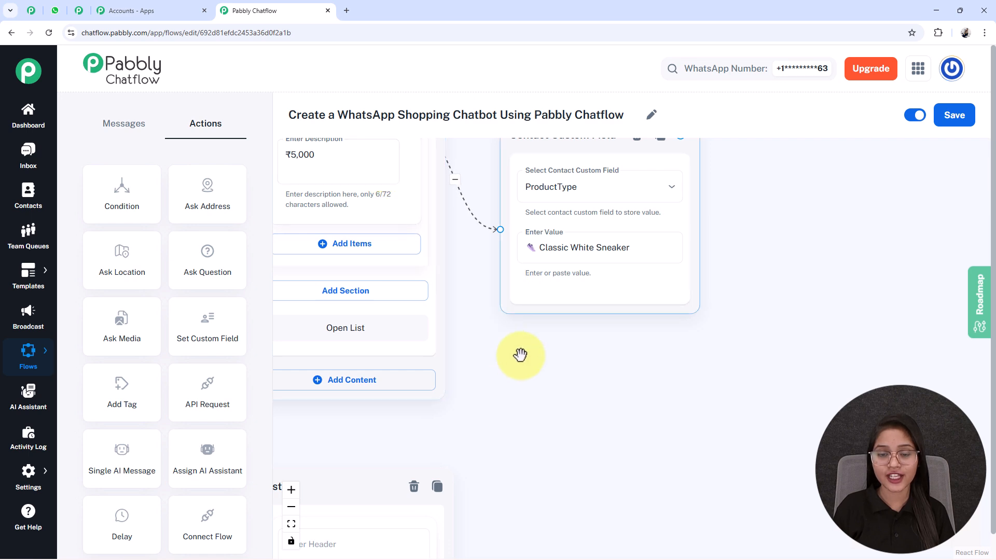
{"action": "scroll", "coordinate": [531, 356], "scroll_direction": "down", "scroll_amount": 5}
{"action": "left_click_drag", "start_coordinate": [629, 451], "coordinate": [547, 169]}
{"action": "scroll", "coordinate": [489, 312], "scroll_direction": "down", "scroll_amount": 3}
{"action": "left_click_drag", "start_coordinate": [490, 220], "coordinate": [482, 329]}
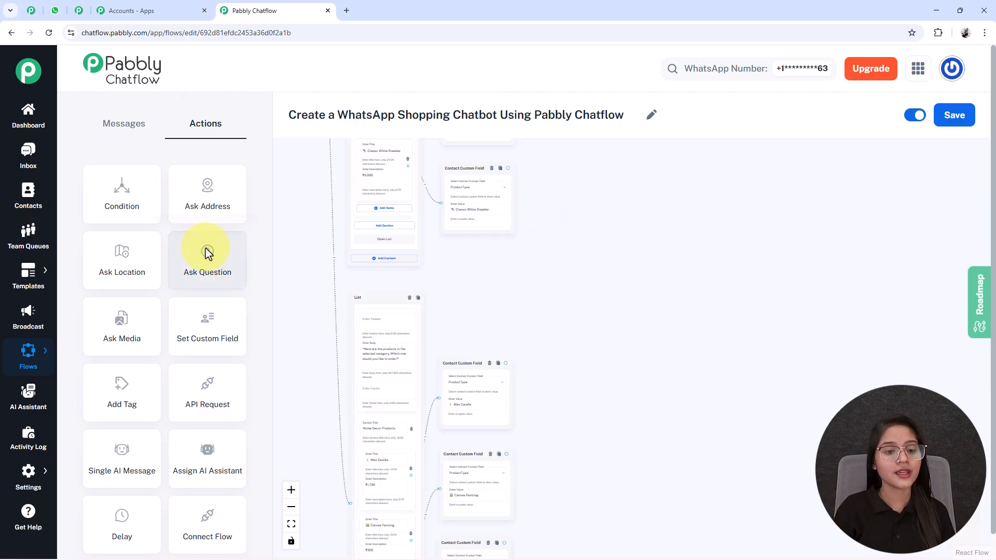
Step: Add an Ask Question action beside the custom field actions with the message "*Please share your name so I can place the order for you!* 😊"
{"action": "left_click_drag", "start_coordinate": [504, 321], "coordinate": [690, 491]}
{"action": "left_click_drag", "start_coordinate": [353, 240], "coordinate": [336, 398]}
{"action": "left_click_drag", "start_coordinate": [310, 171], "coordinate": [728, 475]}
{"action": "left_click_drag", "start_coordinate": [719, 435], "coordinate": [572, 273]}
{"action": "scroll", "coordinate": [585, 292], "scroll_direction": "up", "scroll_amount": 3}
{"action": "scroll", "coordinate": [586, 333], "scroll_direction": "up", "scroll_amount": 3}
{"action": "scroll", "coordinate": [586, 332], "scroll_direction": "up", "scroll_amount": 2}
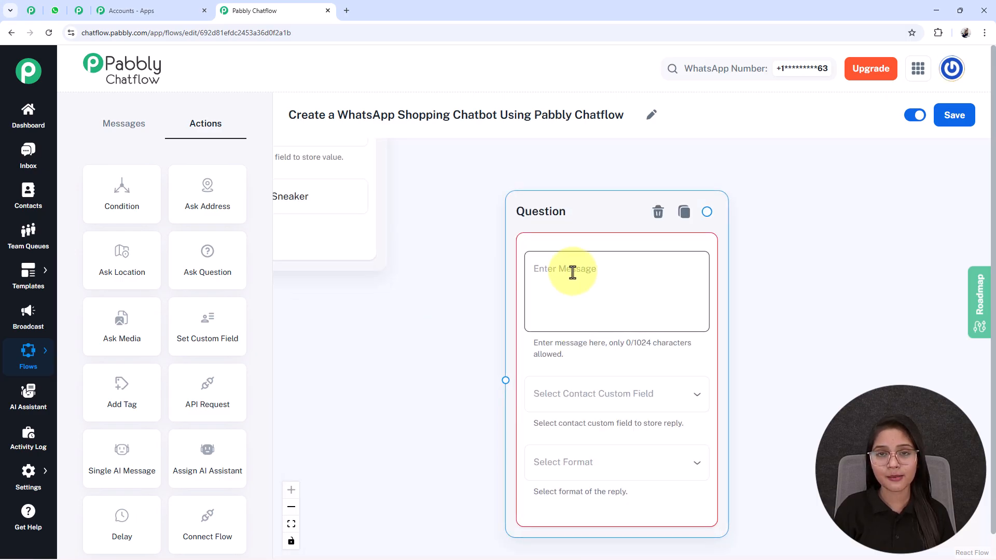
{"action": "left_click", "coordinate": [538, 314]}
{"action": "type", "text": "*Please share your name so I can place the order for you!* 😊"}
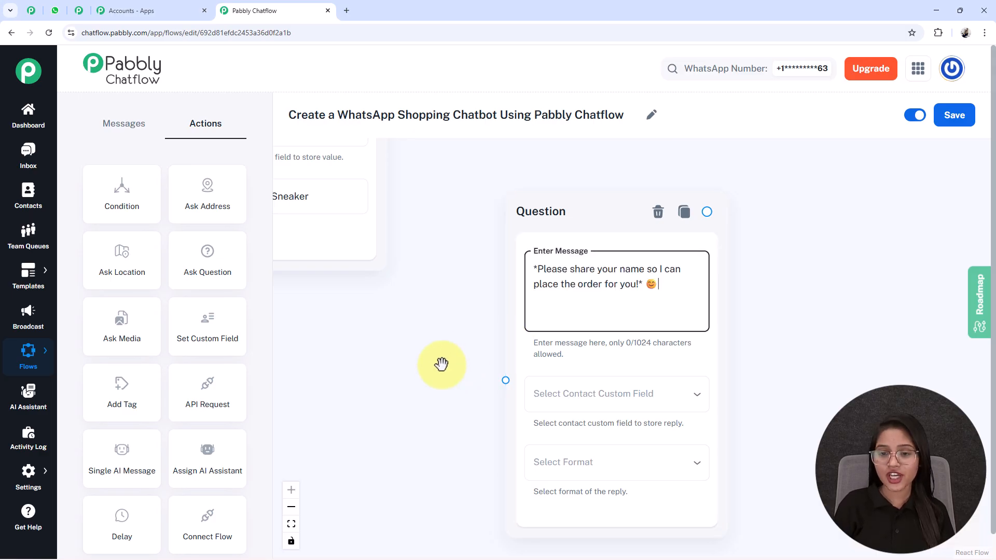
Step: Store the name question's reply in the FullName custom field and set its format to Text
{"action": "left_click_drag", "start_coordinate": [418, 382], "coordinate": [373, 348]}
{"action": "left_click", "coordinate": [536, 347]}
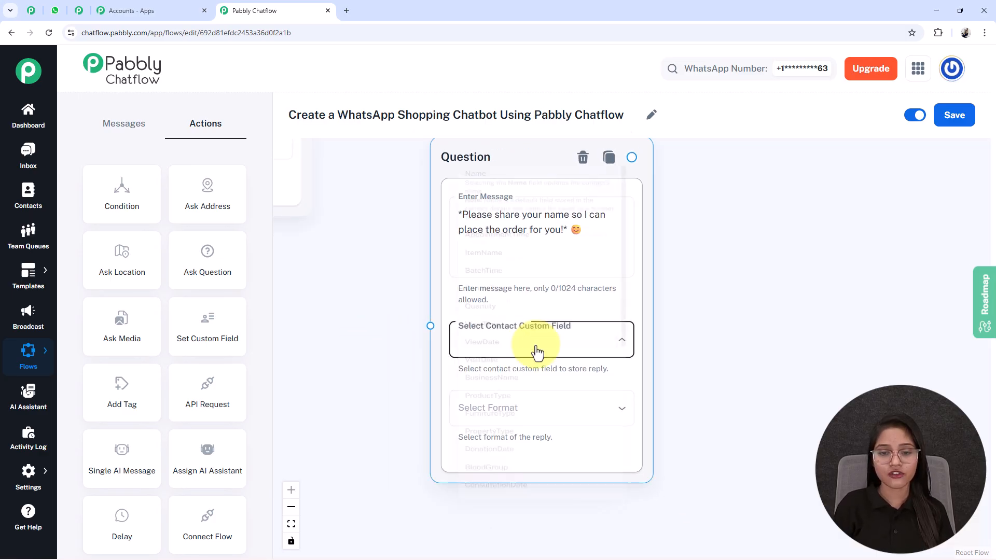
{"action": "scroll", "coordinate": [493, 507], "scroll_direction": "down", "scroll_amount": 7}
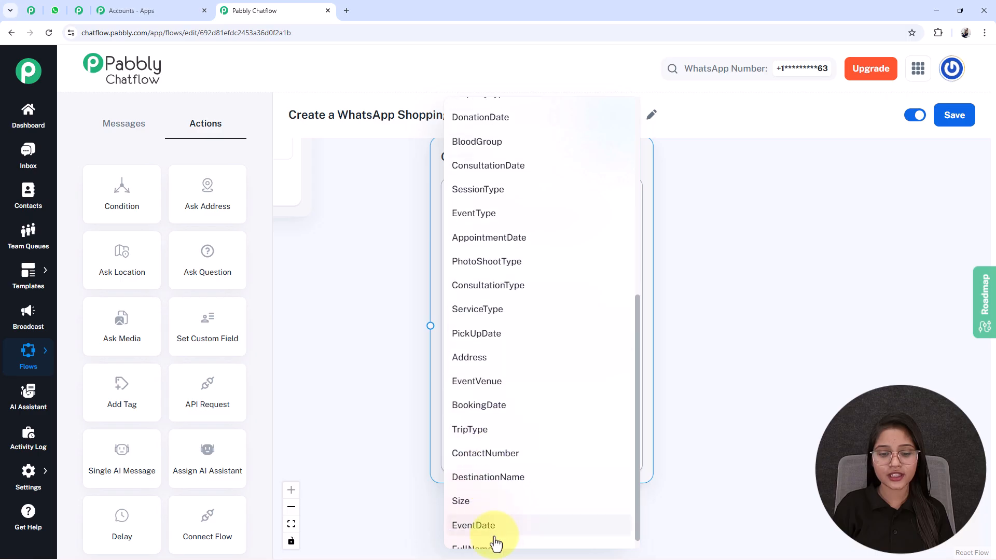
{"action": "left_click", "coordinate": [484, 537]}
{"action": "left_click", "coordinate": [482, 415]}
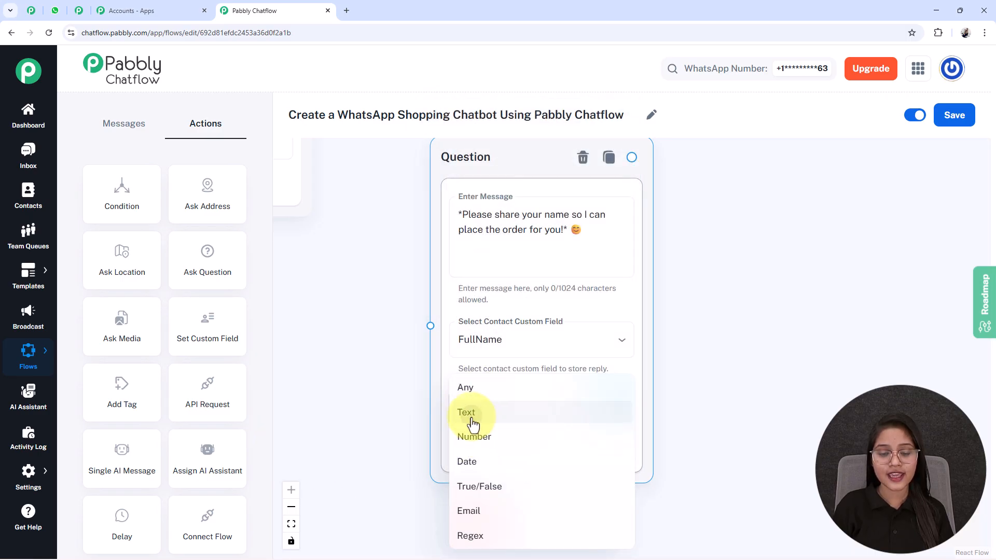
{"action": "left_click", "coordinate": [470, 415]}
{"action": "scroll", "coordinate": [513, 393], "scroll_direction": "down", "scroll_amount": 3}
{"action": "left_click", "coordinate": [488, 374]}
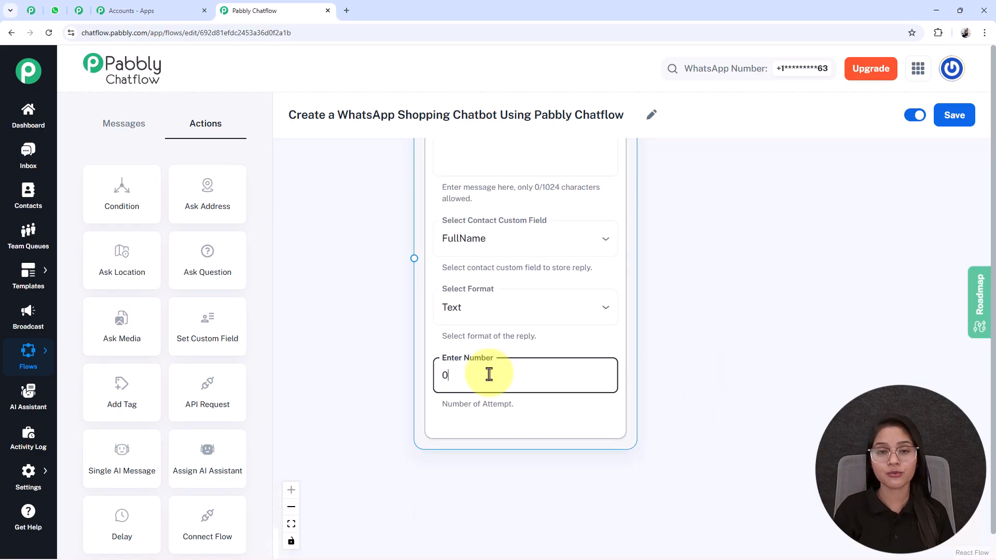
Step: Try 1 as the name question's number of attempts and reset it to 0
{"action": "left_click_drag", "start_coordinate": [396, 207], "coordinate": [361, 274]}
{"action": "left_click_drag", "start_coordinate": [537, 198], "coordinate": [409, 175]}
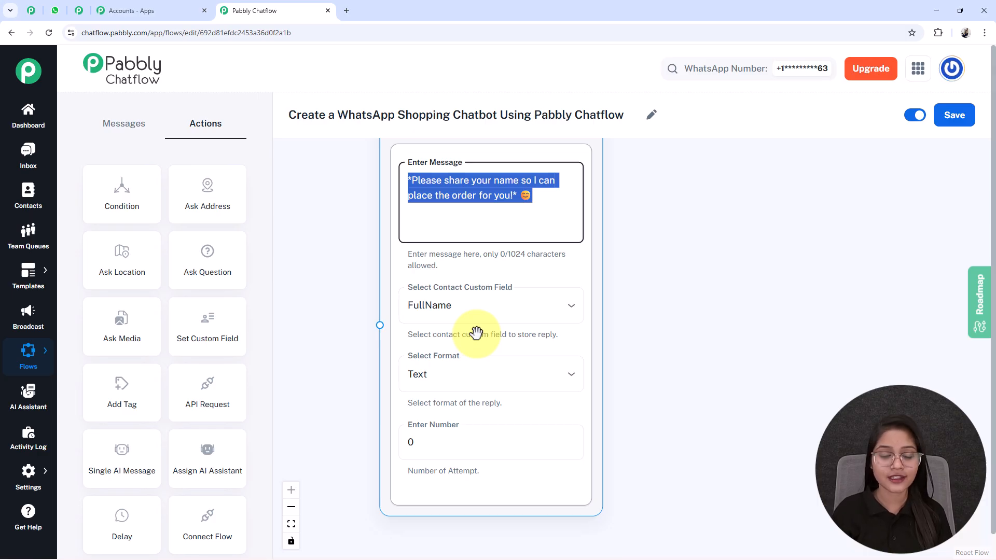
{"action": "left_click", "coordinate": [446, 451]}
{"action": "key", "text": "BackSpace"}
{"action": "type", "text": "1"}
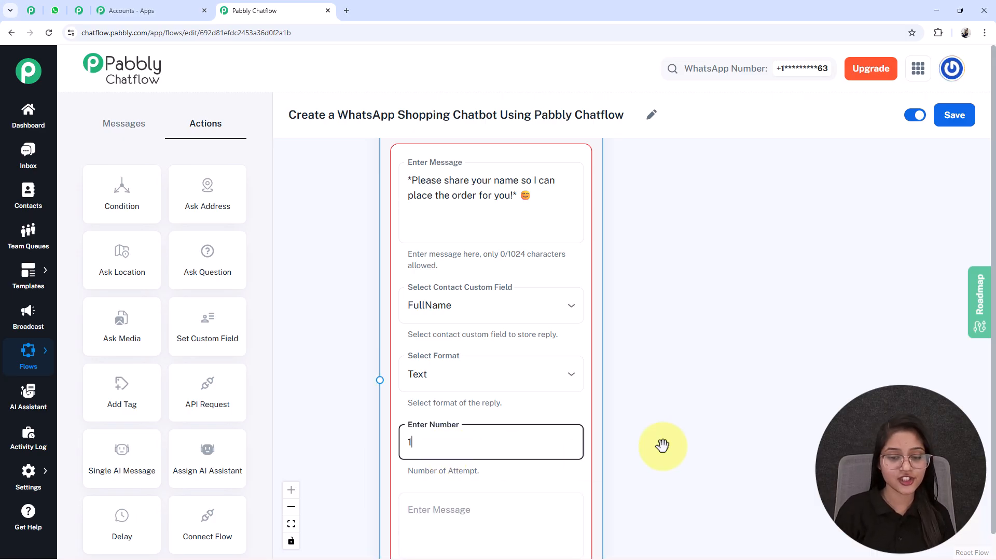
{"action": "scroll", "coordinate": [696, 326], "scroll_direction": "down", "scroll_amount": 3}
{"action": "left_click", "coordinate": [506, 420]}
{"action": "left_click", "coordinate": [467, 314]}
{"action": "key", "text": "BackSpace"}
{"action": "type", "text": "0"}
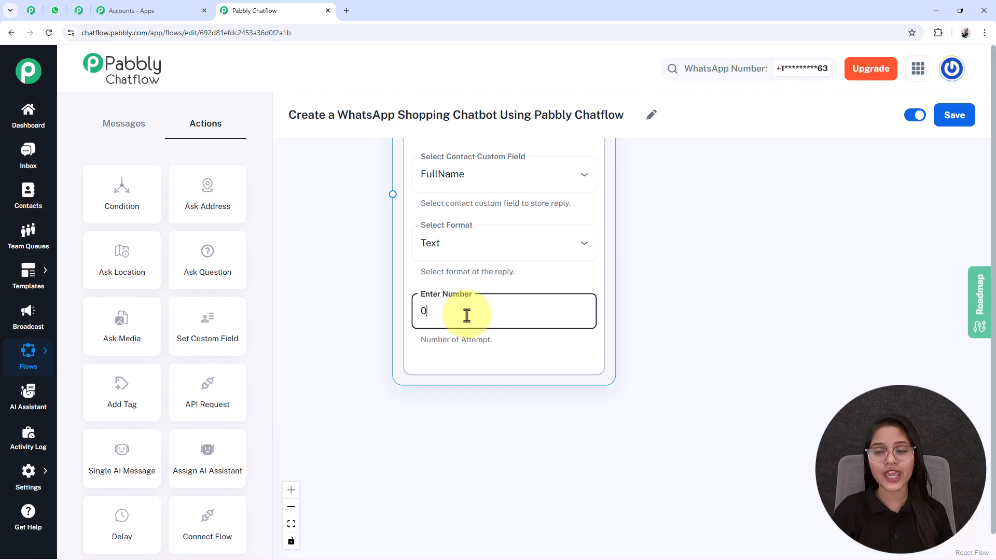
Step: Examine the connected name, product quantity and phone number questions, including their custom fields, reply formats and limits
{"action": "scroll", "coordinate": [345, 282], "scroll_direction": "down", "scroll_amount": 5}
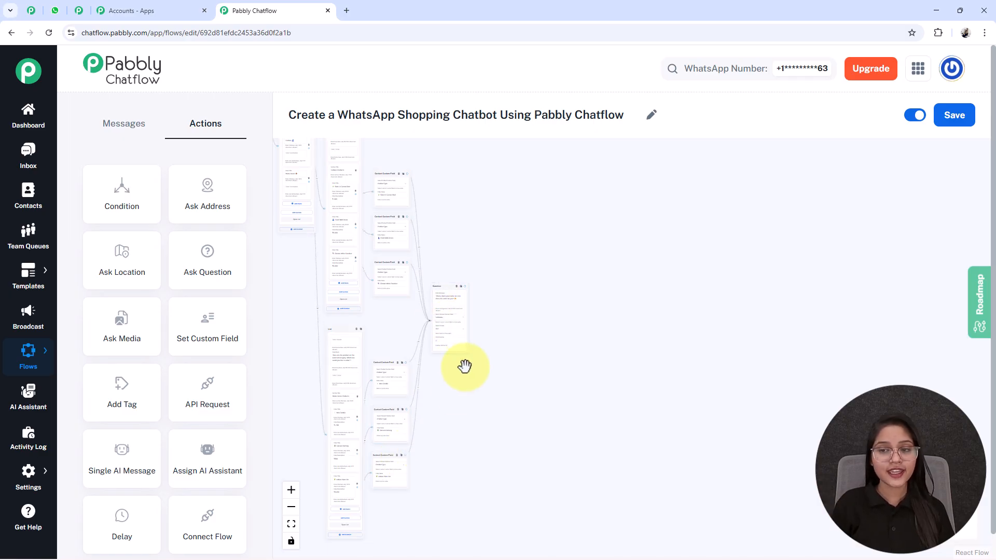
{"action": "scroll", "coordinate": [439, 441], "scroll_direction": "up", "scroll_amount": 5}
{"action": "scroll", "coordinate": [438, 441], "scroll_direction": "up", "scroll_amount": 3}
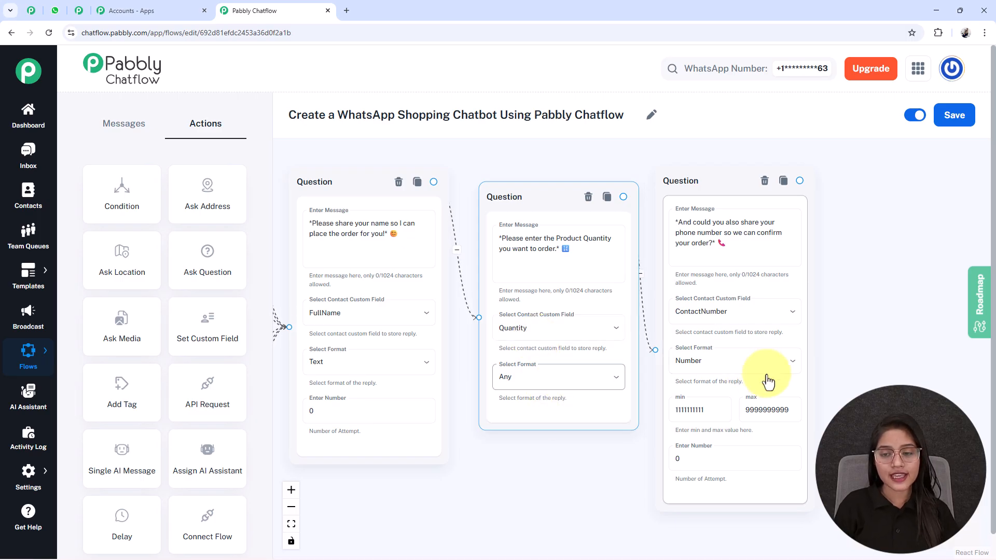
{"action": "left_click_drag", "start_coordinate": [846, 355], "coordinate": [623, 346]}
{"action": "left_click", "coordinate": [539, 227]}
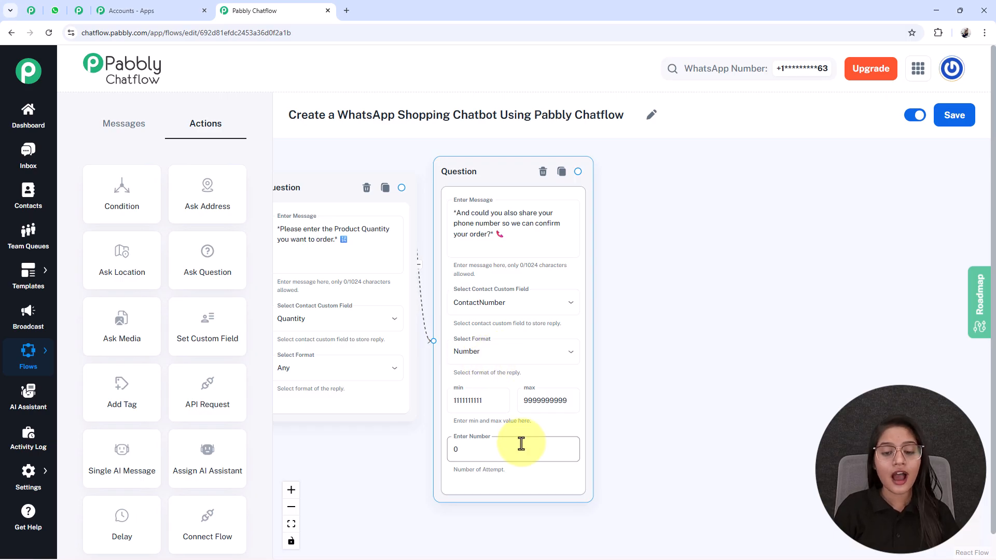
{"action": "scroll", "coordinate": [520, 442], "scroll_direction": "up", "scroll_amount": 3}
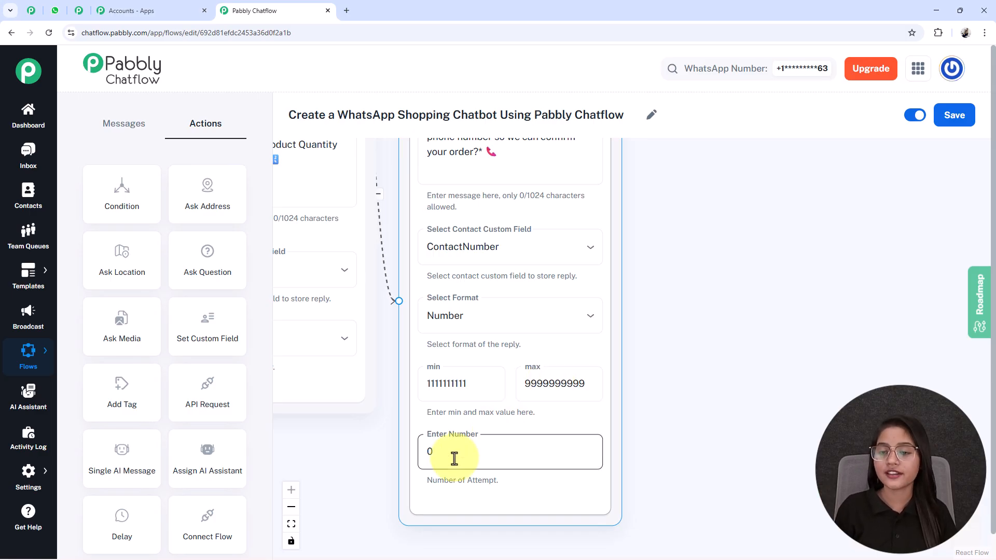
{"action": "scroll", "coordinate": [618, 425], "scroll_direction": "down", "scroll_amount": 5}
{"action": "scroll", "coordinate": [641, 422], "scroll_direction": "up", "scroll_amount": 2}
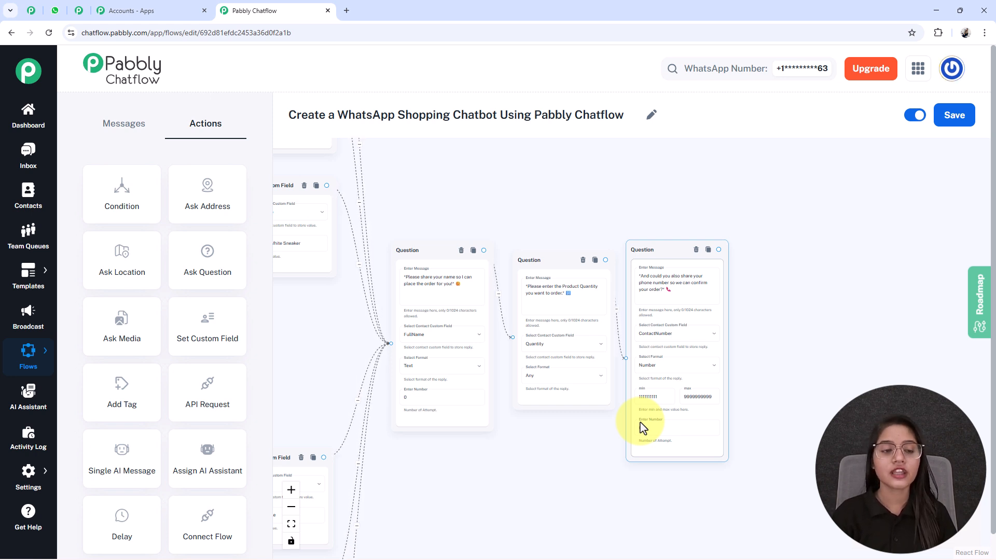
Step: Add a Text Button message after the phone number question, thanking the customer and summarising the order with $ProductType, $Quantity and $FullName
{"action": "left_click", "coordinate": [132, 129]}
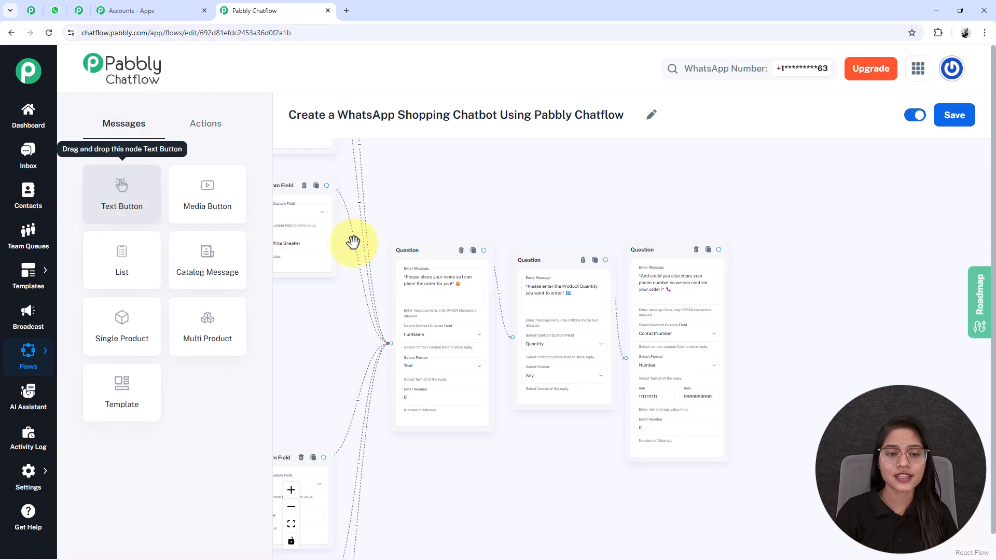
{"action": "scroll", "coordinate": [737, 318], "scroll_direction": "down", "scroll_amount": 5}
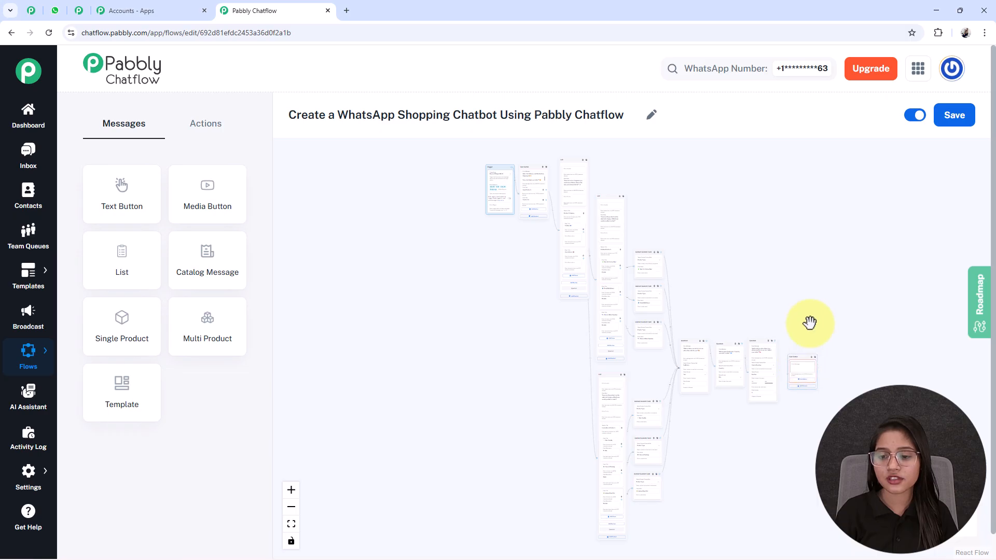
{"action": "scroll", "coordinate": [669, 275], "scroll_direction": "up", "scroll_amount": 10}
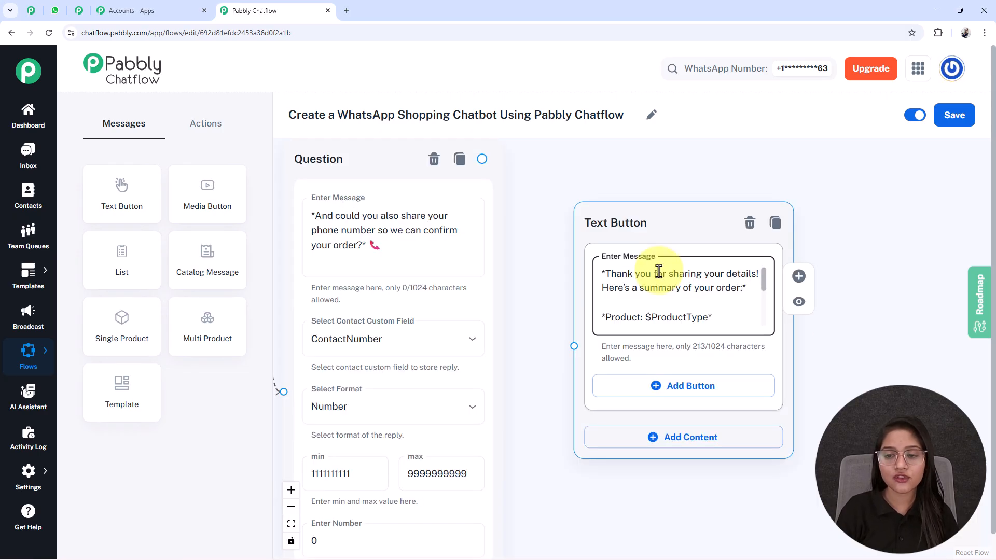
{"action": "scroll", "coordinate": [658, 271], "scroll_direction": "down", "scroll_amount": 2}
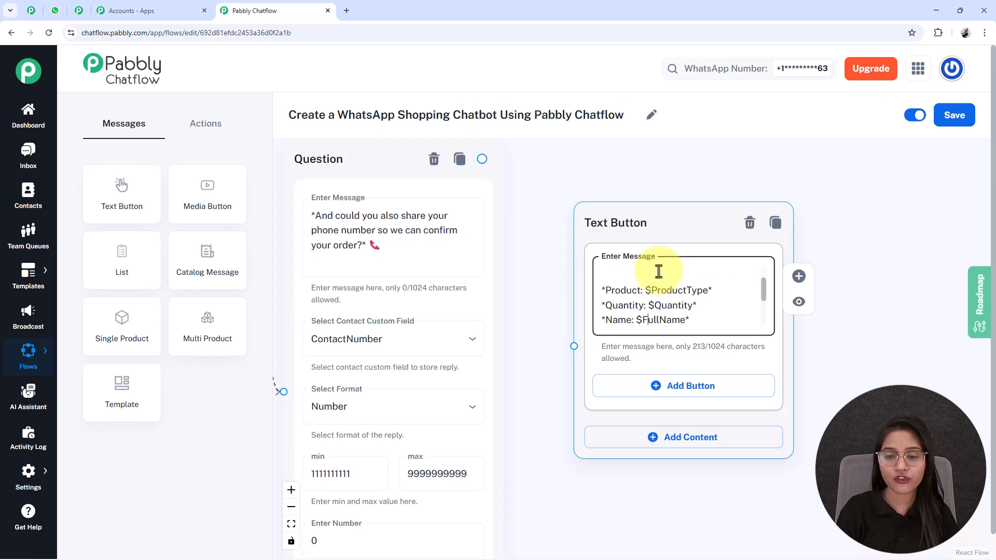
Step: Review the order summary message's placeholders for product, quantity, name and phone number
{"action": "scroll", "coordinate": [658, 271], "scroll_direction": "down", "scroll_amount": 1}
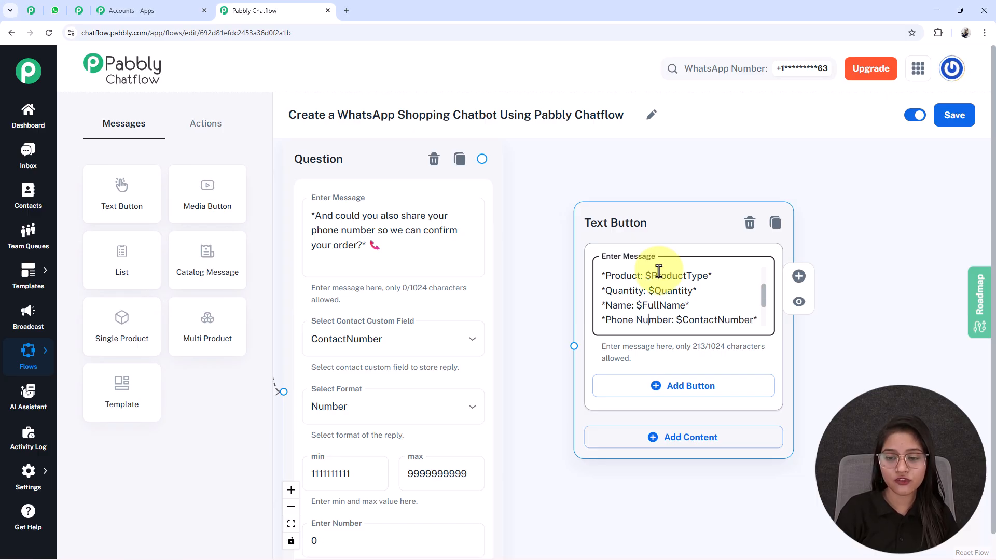
{"action": "scroll", "coordinate": [659, 271], "scroll_direction": "down", "scroll_amount": 1}
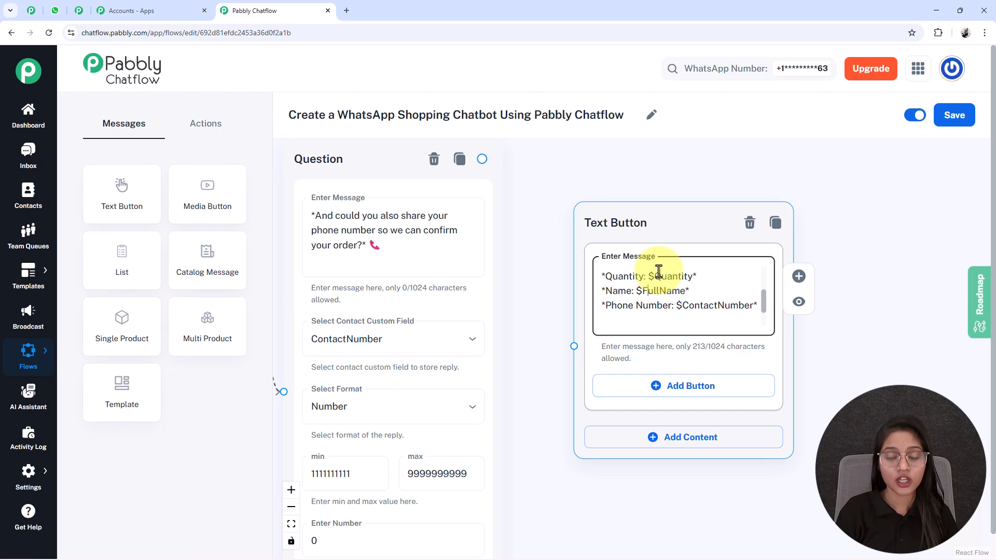
{"action": "scroll", "coordinate": [658, 271], "scroll_direction": "up", "scroll_amount": 1}
{"action": "double_click", "coordinate": [659, 271]}
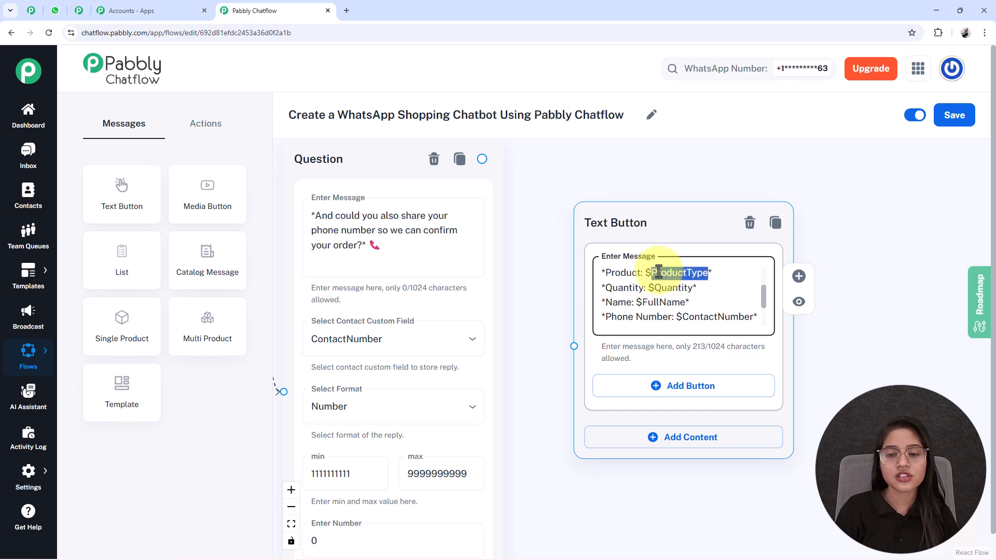
{"action": "double_click", "coordinate": [669, 288]}
{"action": "double_click", "coordinate": [657, 303]}
{"action": "triple_click", "coordinate": [712, 317]}
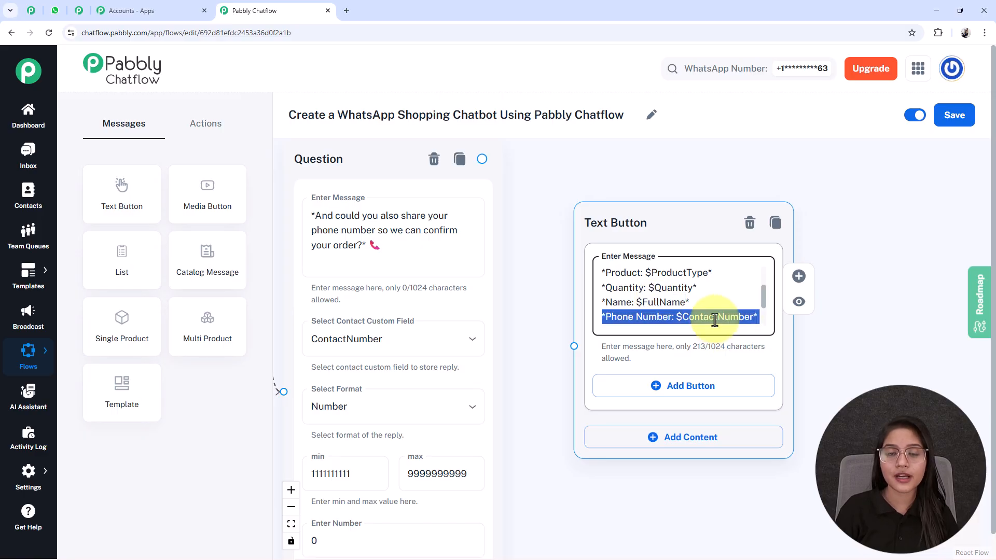
{"action": "left_click", "coordinate": [659, 302]}
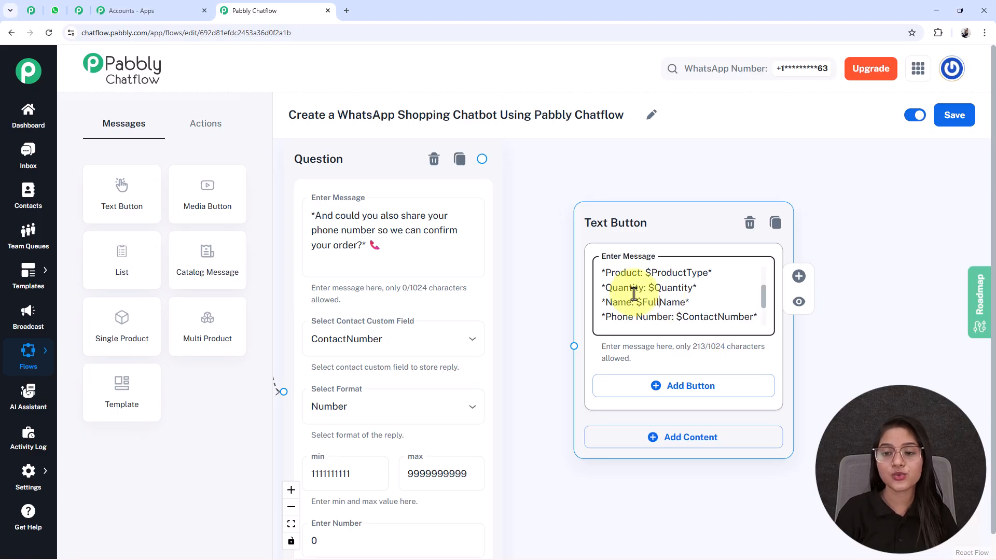
Step: Compare the summary message's placeholders with the custom fields used earlier in the flow, and read the message's closing question
{"action": "scroll", "coordinate": [632, 312], "scroll_direction": "down", "scroll_amount": 5}
{"action": "left_click_drag", "start_coordinate": [456, 460], "coordinate": [646, 446]}
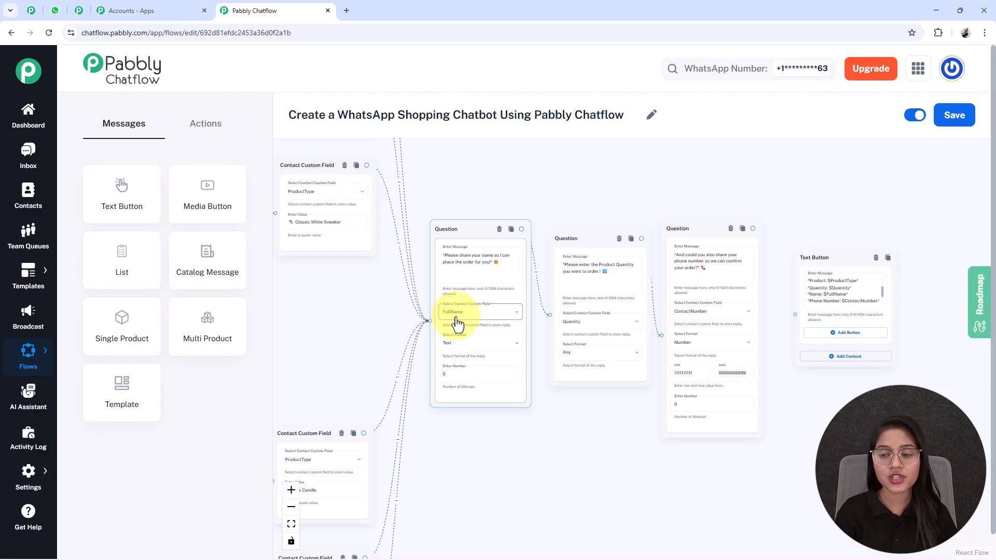
{"action": "scroll", "coordinate": [851, 306], "scroll_direction": "up", "scroll_amount": 5}
{"action": "double_click", "coordinate": [830, 287]}
{"action": "scroll", "coordinate": [831, 286], "scroll_direction": "down", "scroll_amount": 5}
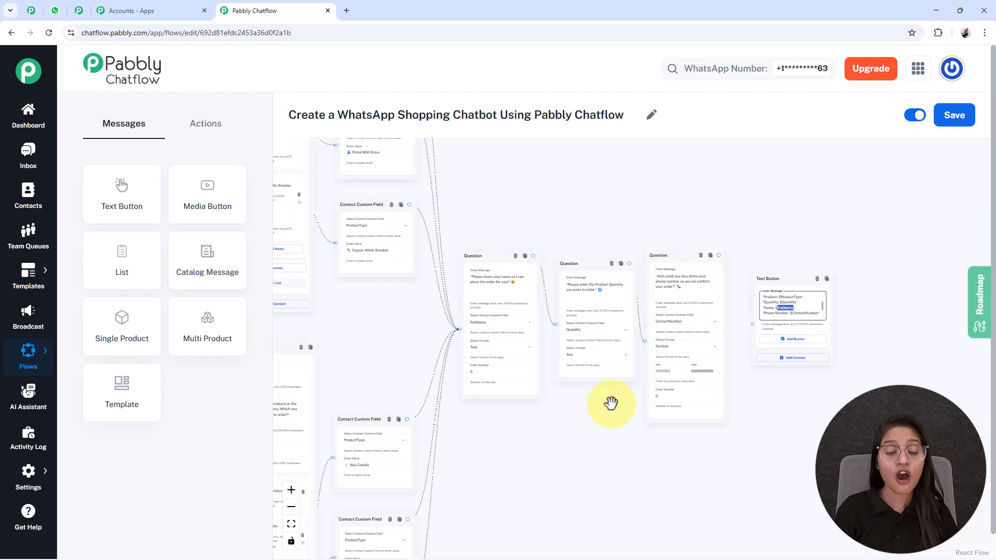
{"action": "scroll", "coordinate": [612, 402], "scroll_direction": "down", "scroll_amount": 3}
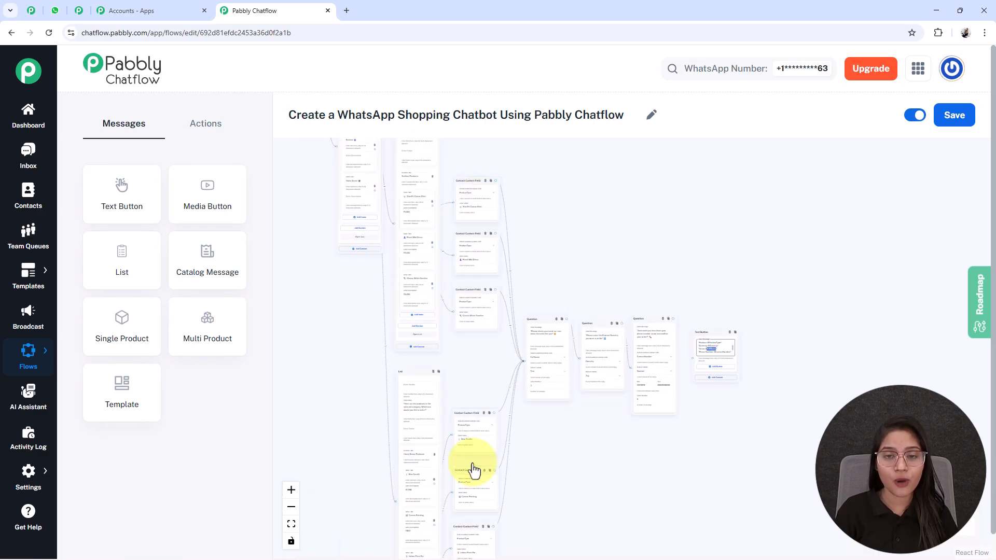
{"action": "scroll", "coordinate": [720, 342], "scroll_direction": "up", "scroll_amount": 5}
{"action": "double_click", "coordinate": [690, 392]}
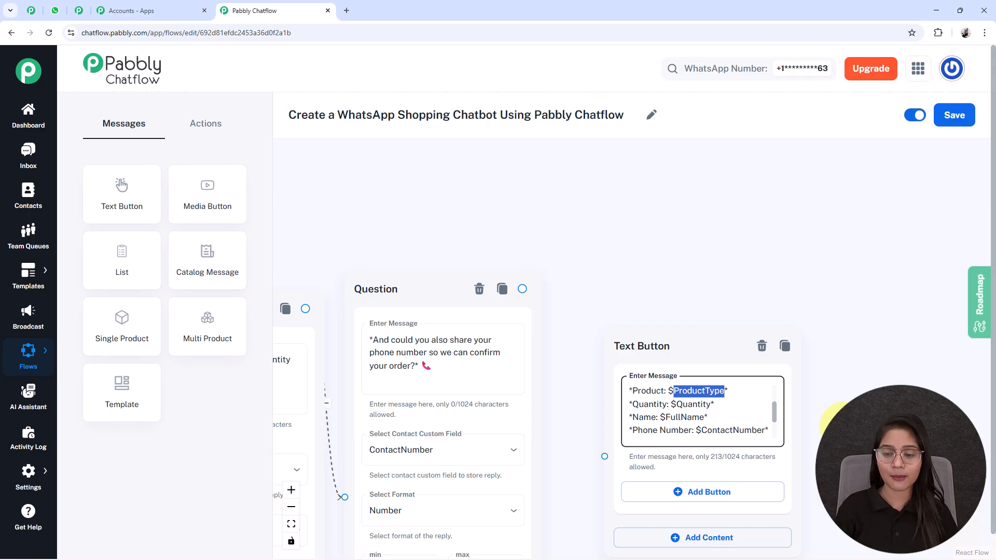
{"action": "left_click_drag", "start_coordinate": [673, 295], "coordinate": [627, 196]}
{"action": "left_click", "coordinate": [671, 306]}
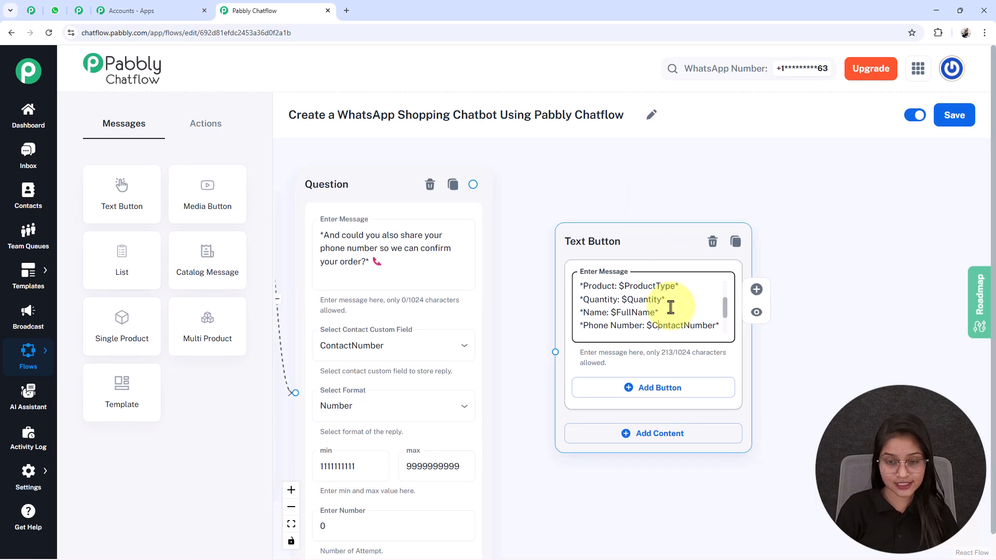
{"action": "scroll", "coordinate": [671, 307], "scroll_direction": "down", "scroll_amount": 2}
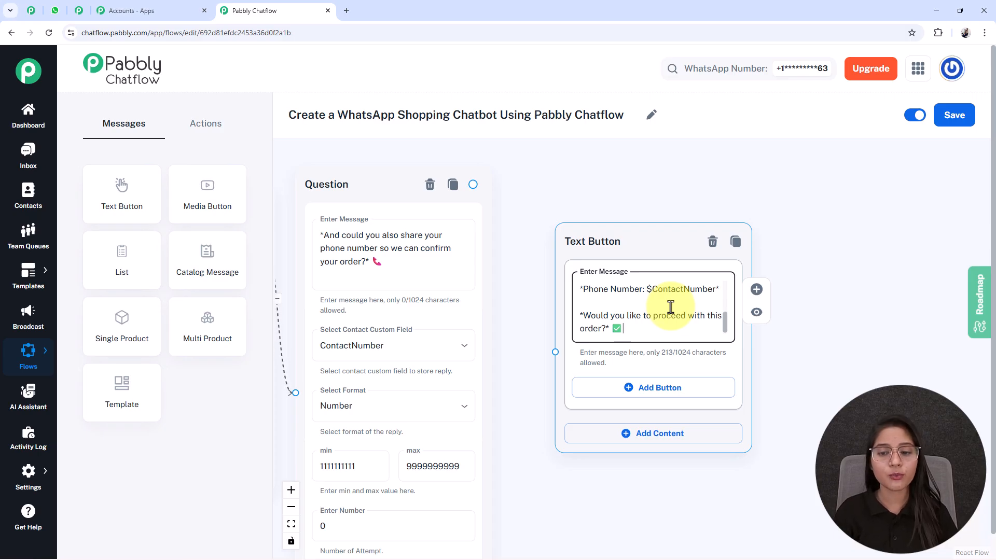
Step: Add two buttons to the order summary message, labelled "Yes, Confirm Order" and "No, Change Product"
{"action": "left_click_drag", "start_coordinate": [843, 389], "coordinate": [752, 229]}
{"action": "left_click", "coordinate": [537, 230]}
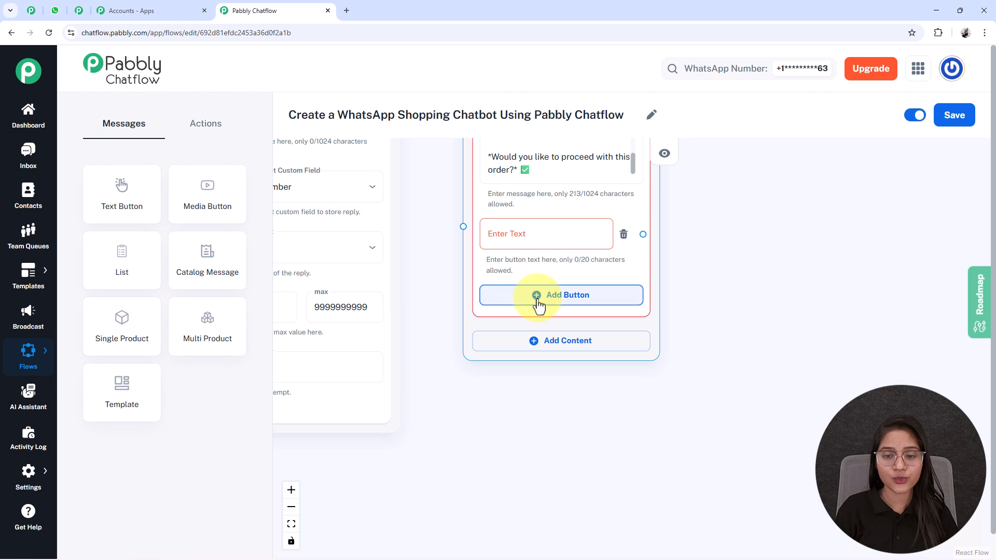
{"action": "left_click", "coordinate": [538, 296]}
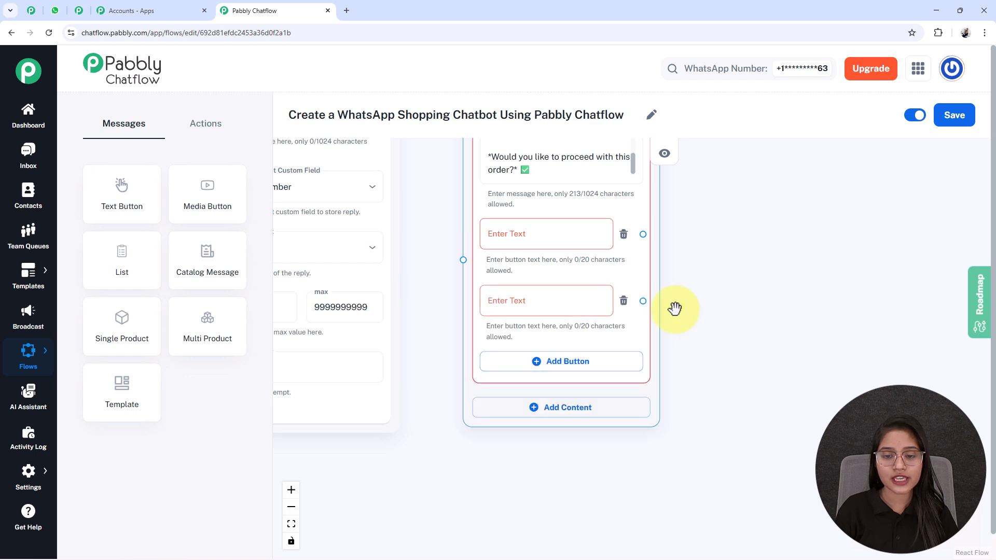
{"action": "left_click", "coordinate": [545, 234]}
{"action": "type", "text": "Yes, Confirm Order"}
{"action": "left_click", "coordinate": [555, 301]}
{"action": "type", "text": "No, Change Product"}
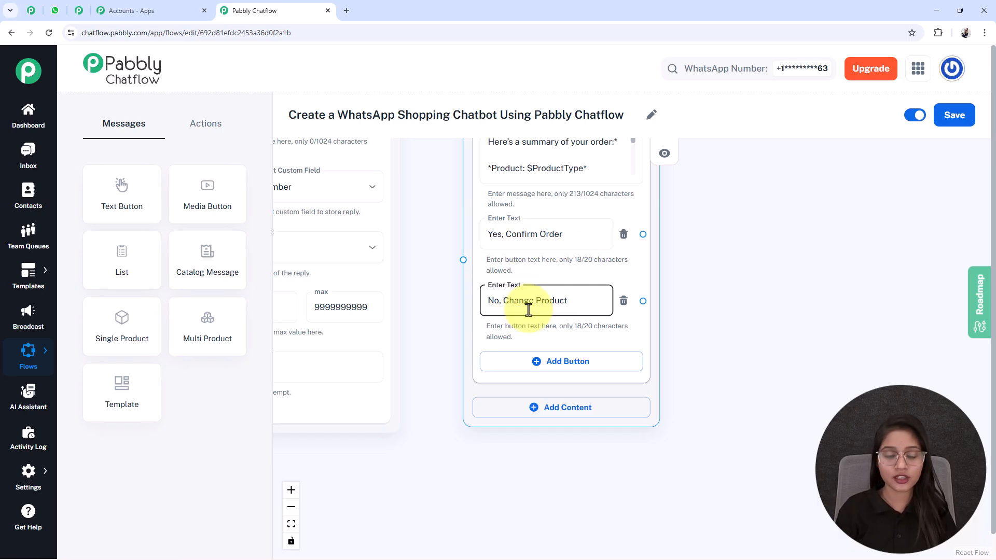
Step: Connect the phone number question to the order summary message
{"action": "scroll", "coordinate": [502, 351], "scroll_direction": "down", "scroll_amount": 3}
{"action": "left_click_drag", "start_coordinate": [428, 222], "coordinate": [449, 313]}
{"action": "left_click_drag", "start_coordinate": [439, 229], "coordinate": [491, 379]}
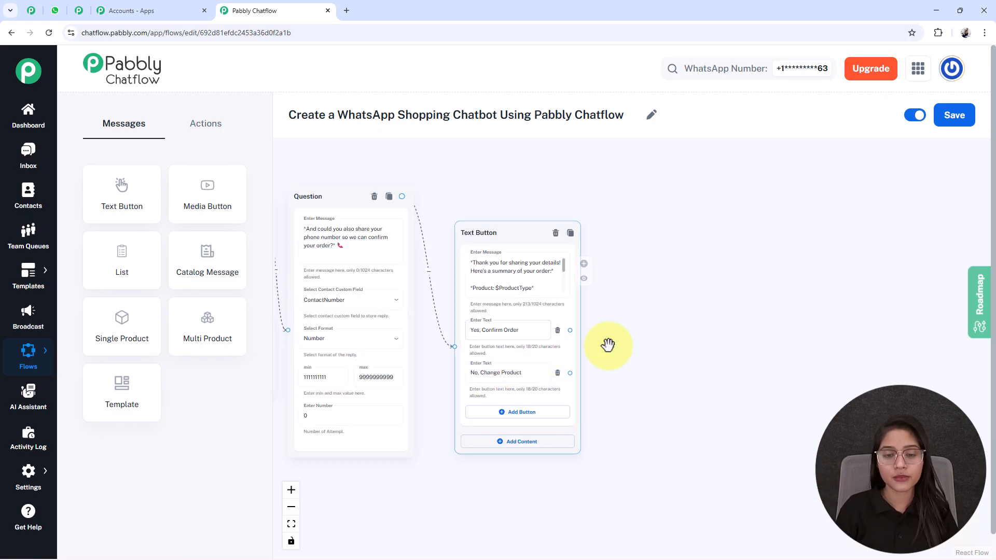
Step: Link "Yes, Confirm Order" to a new Text Button message confirming the order, promising a payment confirmation call and thanking the customer for shopping
{"action": "left_click_drag", "start_coordinate": [553, 331], "coordinate": [505, 324]}
{"action": "left_click", "coordinate": [586, 352]}
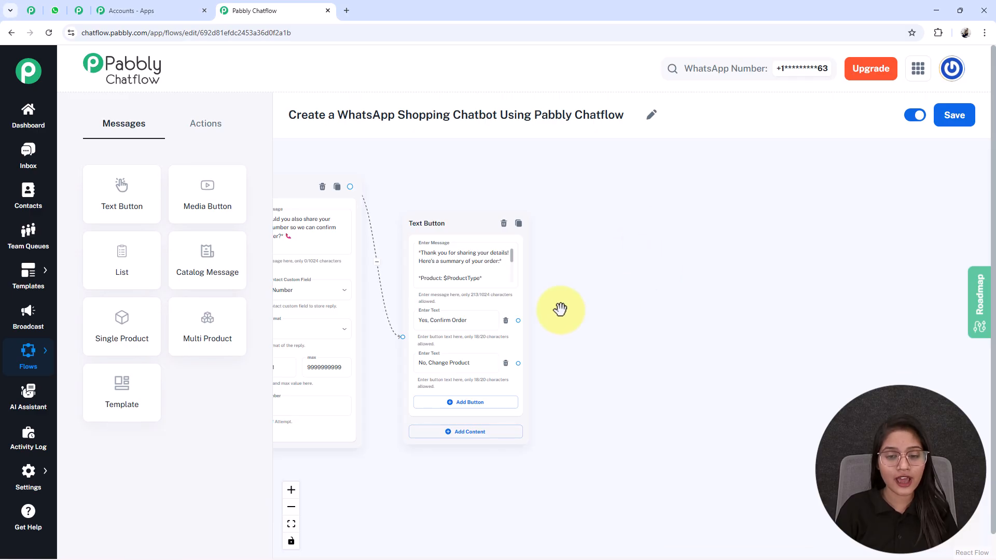
{"action": "left_click_drag", "start_coordinate": [531, 253], "coordinate": [620, 257]}
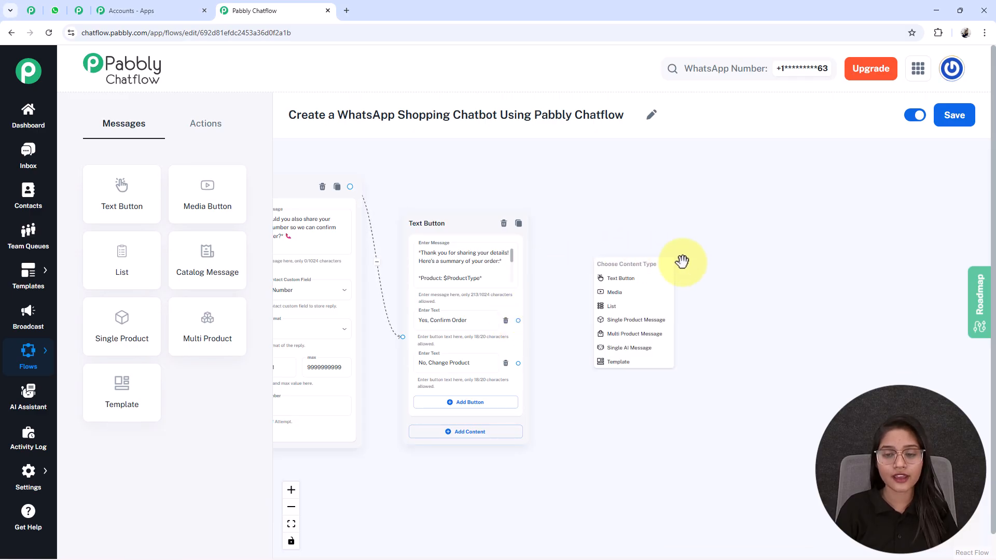
{"action": "left_click", "coordinate": [621, 279]}
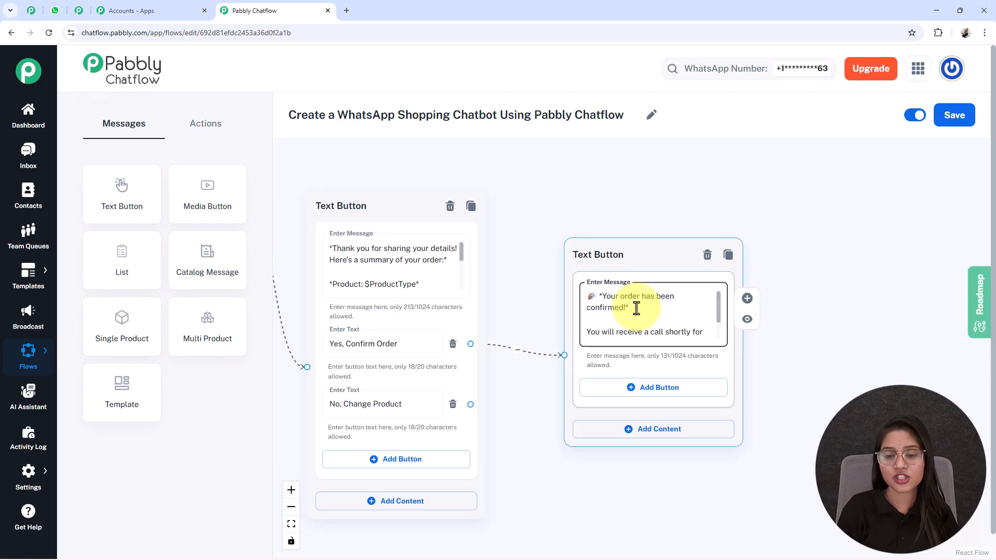
{"action": "scroll", "coordinate": [636, 308], "scroll_direction": "down", "scroll_amount": 2}
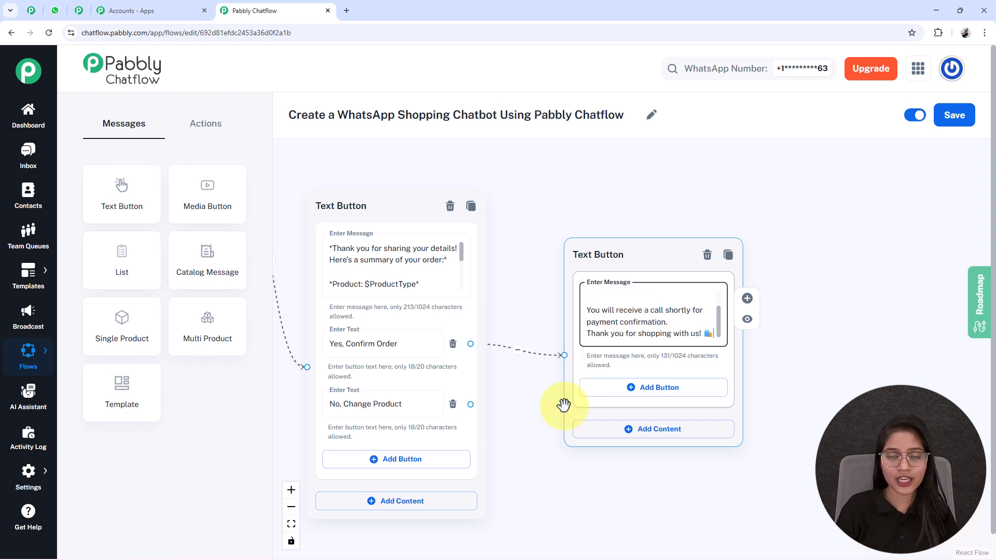
Step: Connect the "No, Change Product" button back to the product category list
{"action": "left_click_drag", "start_coordinate": [503, 484], "coordinate": [690, 356]}
{"action": "scroll", "coordinate": [689, 356], "scroll_direction": "down", "scroll_amount": 4}
{"action": "left_click_drag", "start_coordinate": [523, 462], "coordinate": [529, 485]}
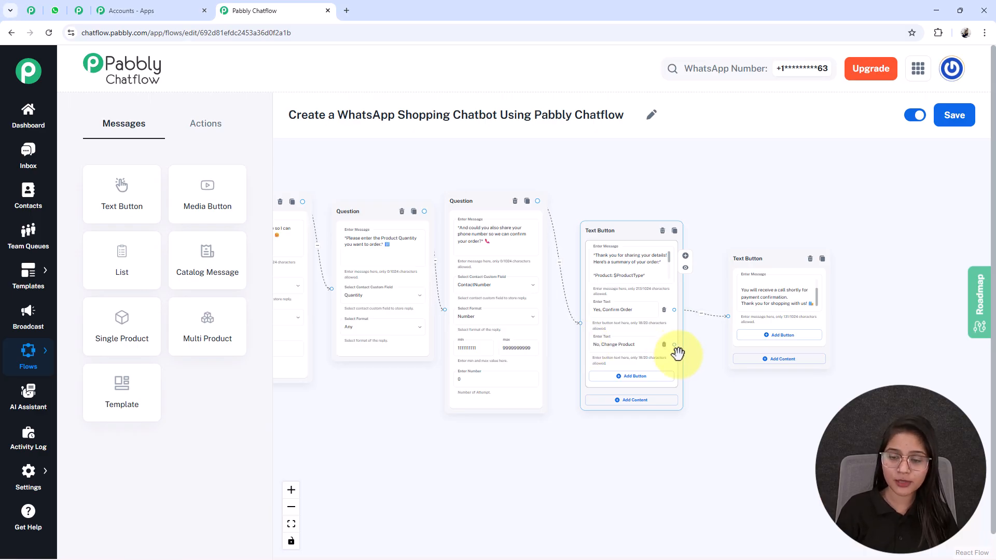
{"action": "left_click_drag", "start_coordinate": [674, 345], "coordinate": [350, 214]}
Step: Link the welcome message's Contact Us button to a new Text Button message containing the megamart.in link and an appreciation note
{"action": "scroll", "coordinate": [788, 374], "scroll_direction": "down", "scroll_amount": 1}
{"action": "scroll", "coordinate": [788, 374], "scroll_direction": "down", "scroll_amount": 4}
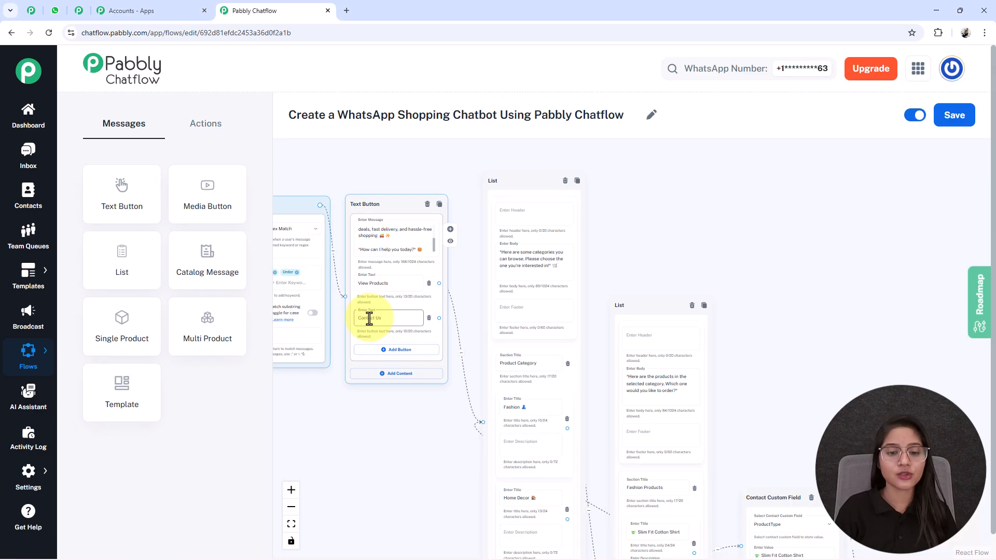
{"action": "left_click_drag", "start_coordinate": [468, 308], "coordinate": [839, 354]}
{"action": "left_click", "coordinate": [829, 372]}
{"action": "left_click_drag", "start_coordinate": [896, 366], "coordinate": [752, 348]}
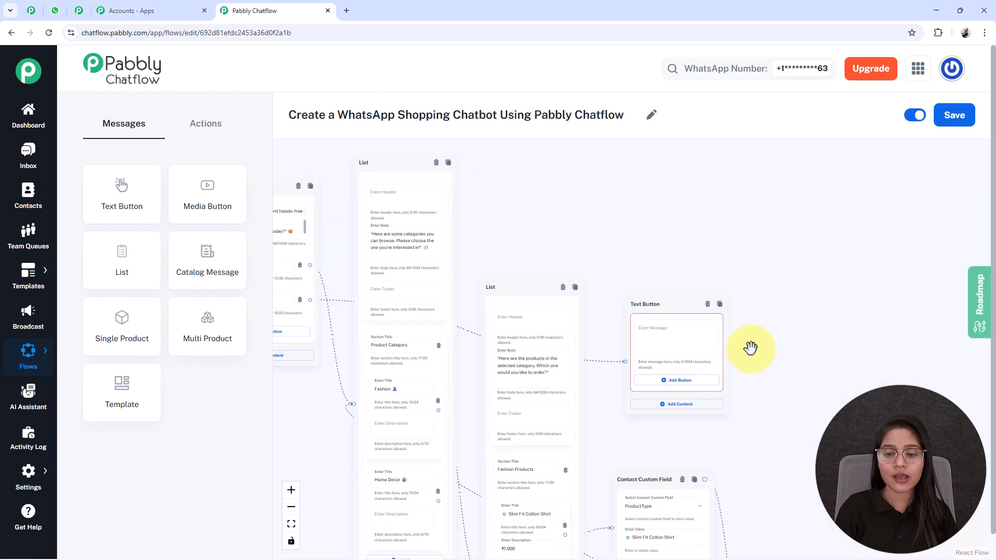
{"action": "scroll", "coordinate": [751, 347], "scroll_direction": "up", "scroll_amount": 5}
{"action": "left_click", "coordinate": [654, 327]}
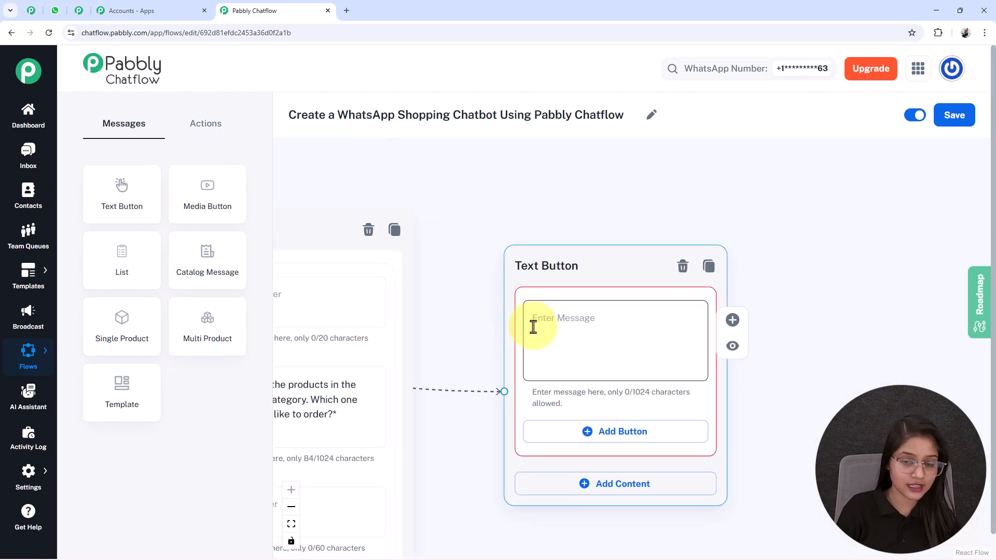
{"action": "key", "text": "ctrl+v"}
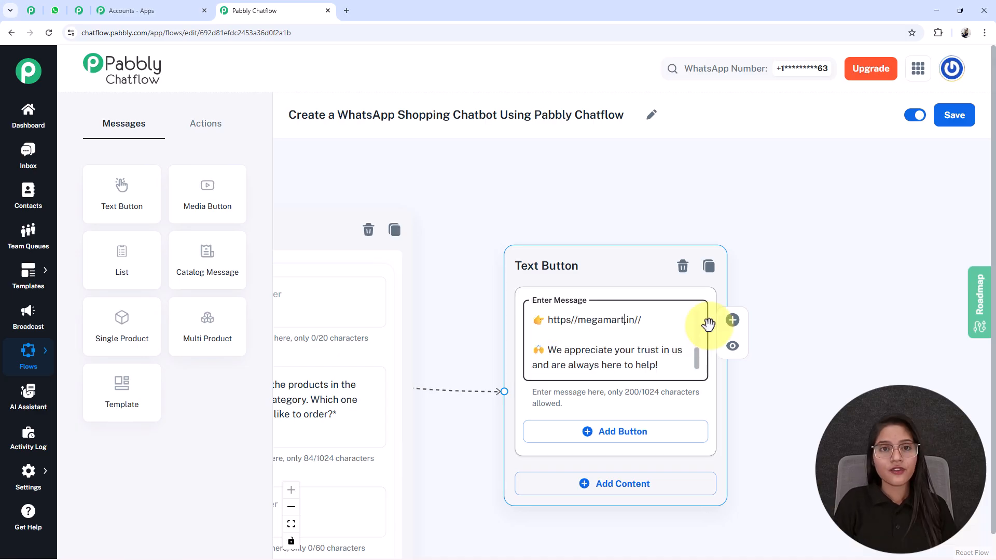
{"action": "scroll", "coordinate": [333, 461], "scroll_direction": "down", "scroll_amount": 5}
Step: Shift the trigger, welcome message and category list away from the product lists on the canvas, and save the flow
{"action": "left_click", "coordinate": [291, 523]}
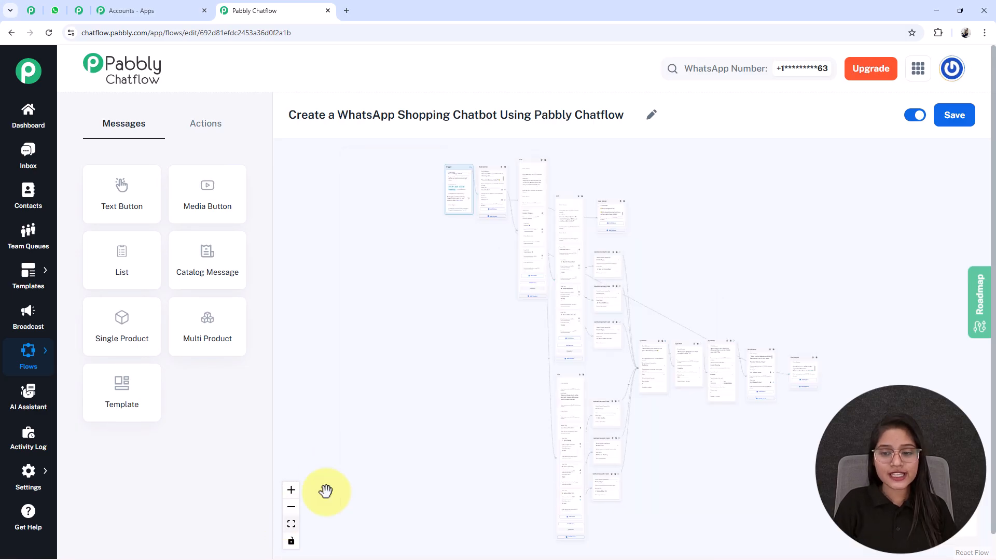
{"action": "left_click_drag", "start_coordinate": [486, 293], "coordinate": [422, 308]}
{"action": "scroll", "coordinate": [460, 328], "scroll_direction": "up", "scroll_amount": 1}
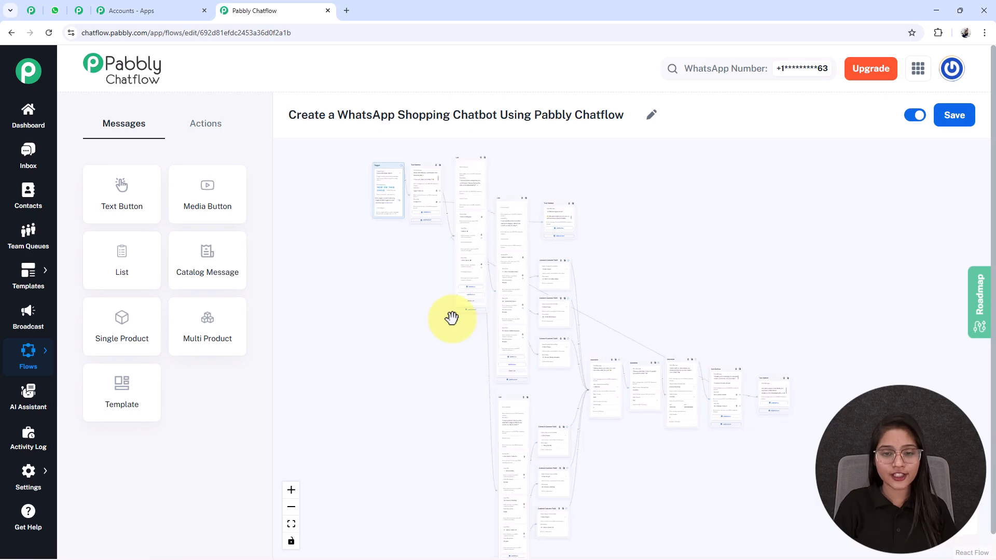
{"action": "left_click_drag", "start_coordinate": [420, 175], "coordinate": [396, 192]}
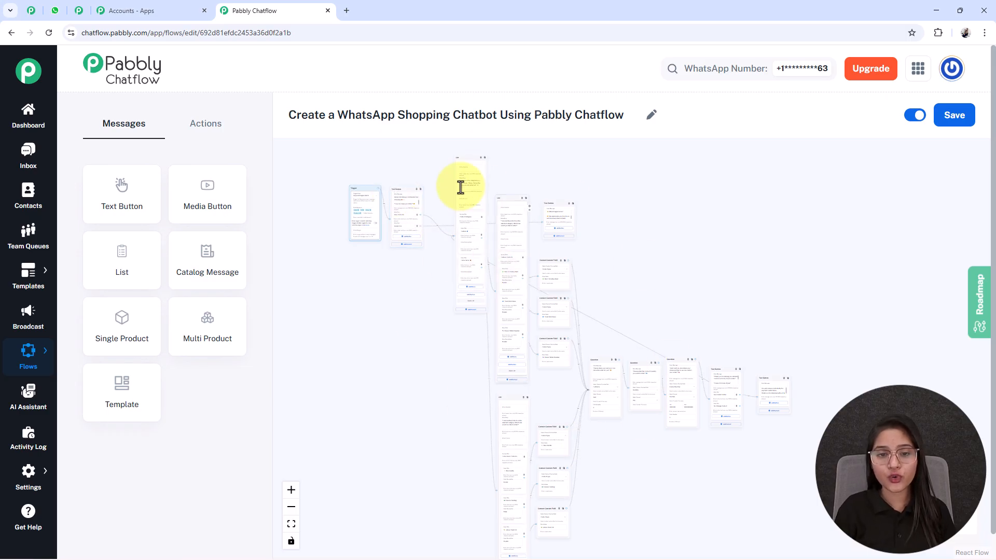
{"action": "left_click_drag", "start_coordinate": [456, 160], "coordinate": [446, 161]}
{"action": "left_click", "coordinate": [955, 115]}
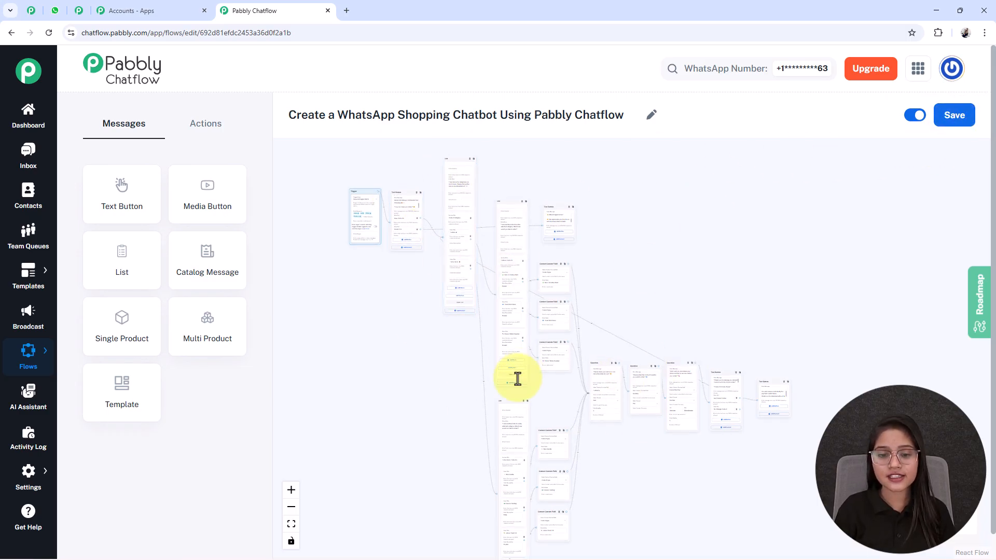
Step: Move the Home Decor products list beside the fashion custom field blocks and raise the fashion products list
{"action": "left_click_drag", "start_coordinate": [507, 407], "coordinate": [621, 211]}
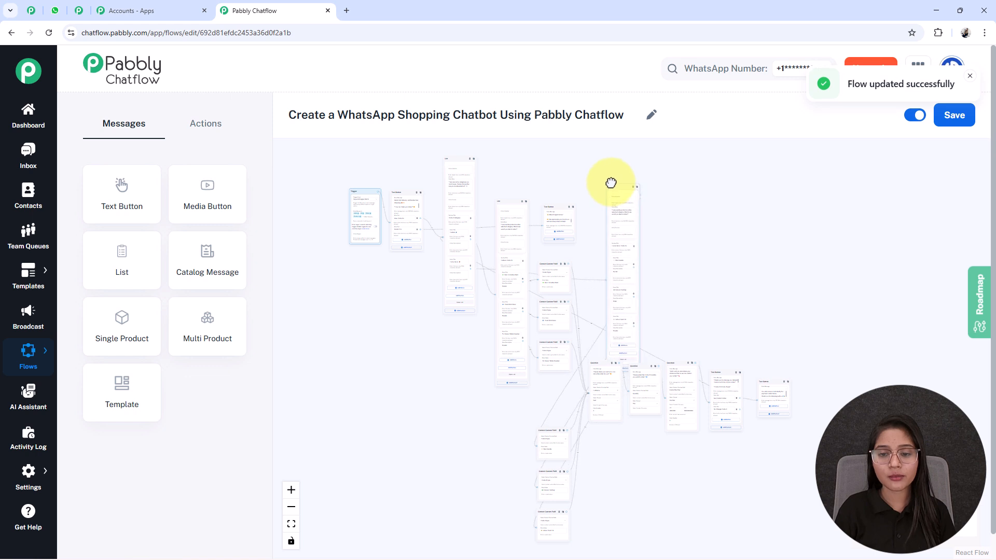
{"action": "left_click_drag", "start_coordinate": [442, 333], "coordinate": [441, 368]}
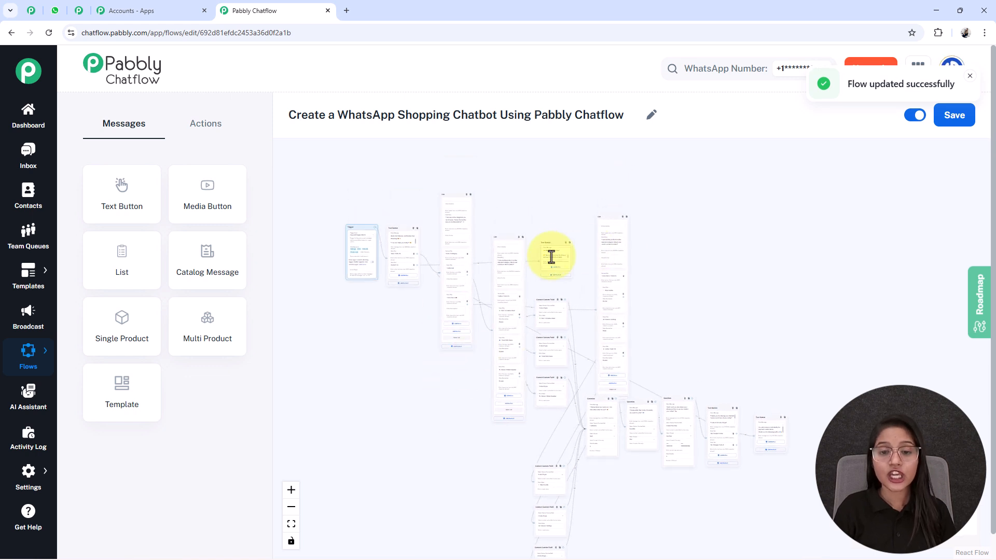
{"action": "left_click_drag", "start_coordinate": [512, 238], "coordinate": [514, 219]}
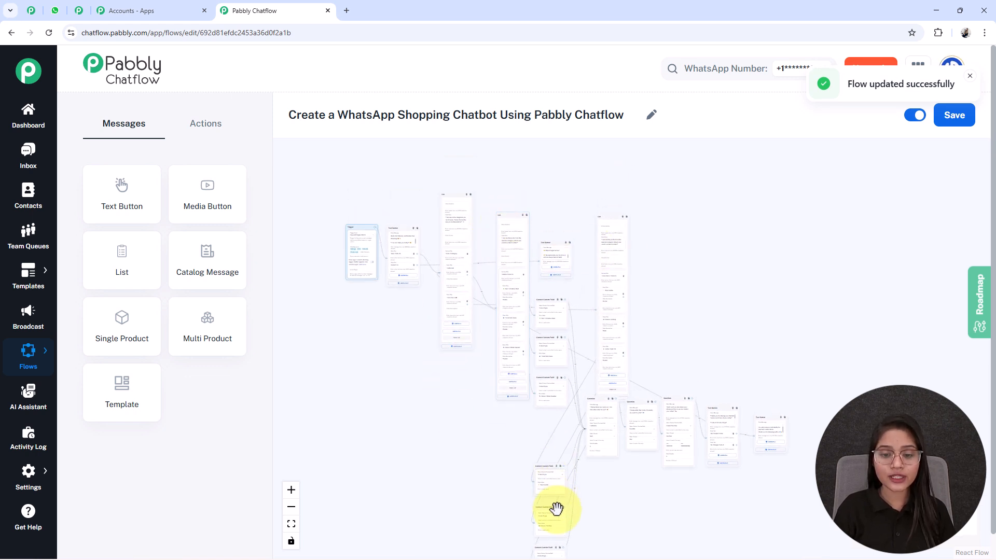
Step: Stack the three Home Decor custom field blocks beside their relocated products list
{"action": "left_click_drag", "start_coordinate": [547, 469], "coordinate": [667, 244]}
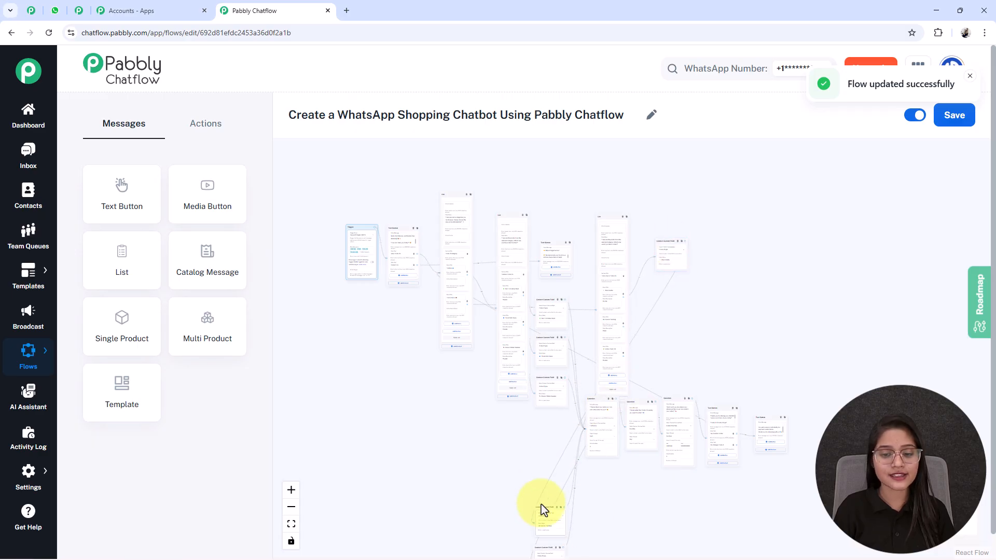
{"action": "left_click_drag", "start_coordinate": [541, 511], "coordinate": [637, 361]}
{"action": "left_click_drag", "start_coordinate": [651, 291], "coordinate": [662, 281]}
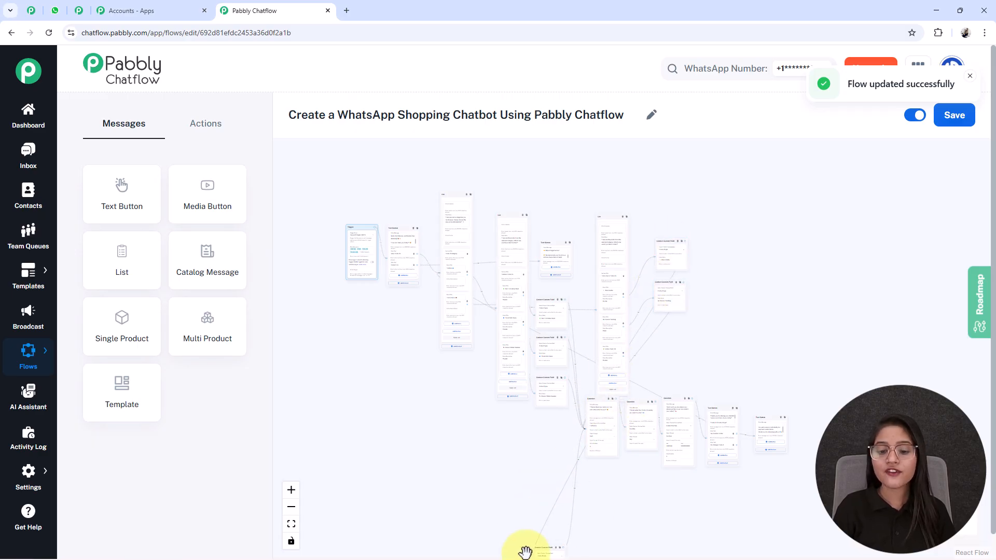
{"action": "left_click_drag", "start_coordinate": [544, 545], "coordinate": [670, 325]}
{"action": "left_click_drag", "start_coordinate": [329, 469], "coordinate": [359, 510]}
{"action": "scroll", "coordinate": [413, 427], "scroll_direction": "up", "scroll_amount": 2}
{"action": "scroll", "coordinate": [413, 427], "scroll_direction": "up", "scroll_amount": 2}
{"action": "left_click_drag", "start_coordinate": [385, 437], "coordinate": [314, 427]}
{"action": "scroll", "coordinate": [314, 427], "scroll_direction": "down", "scroll_amount": 2}
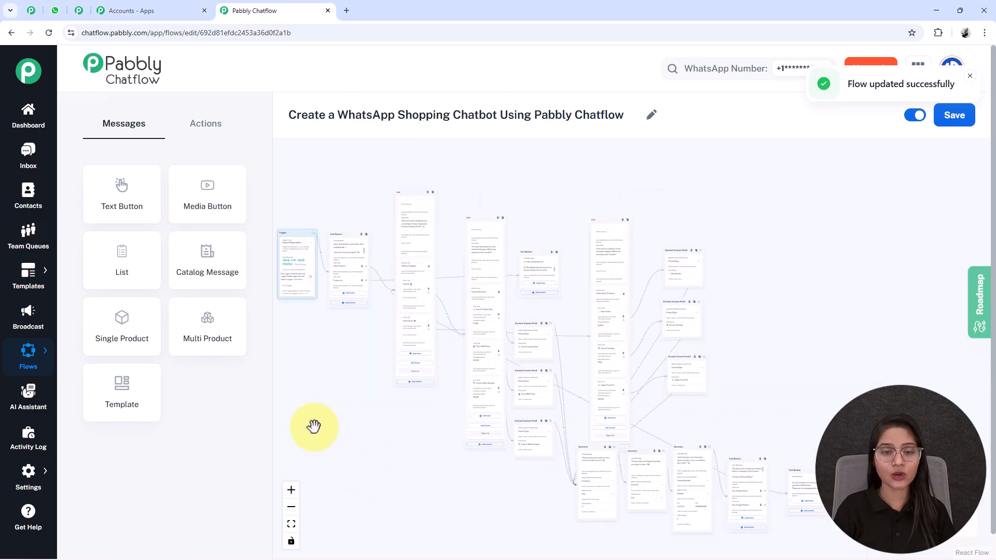
{"action": "left_click_drag", "start_coordinate": [344, 499], "coordinate": [390, 481]}
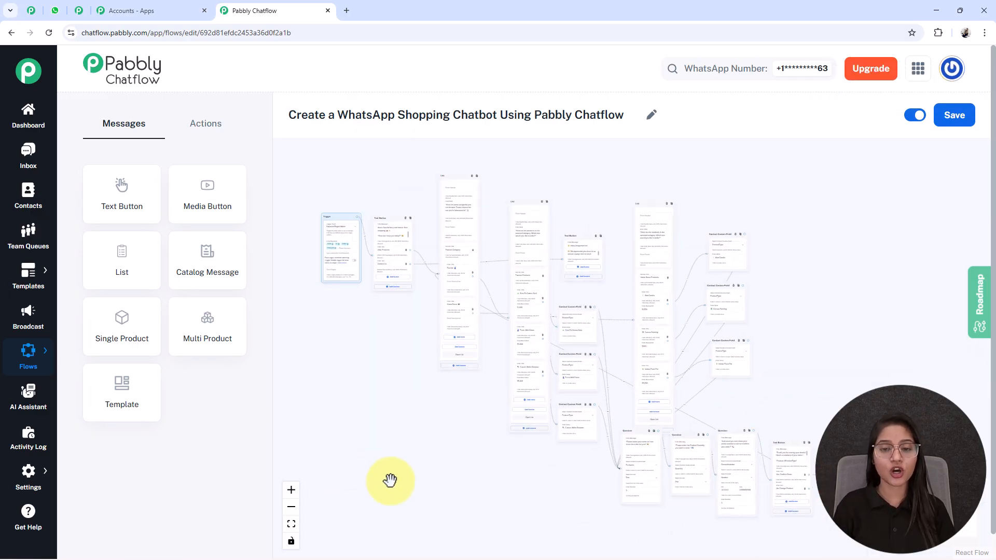